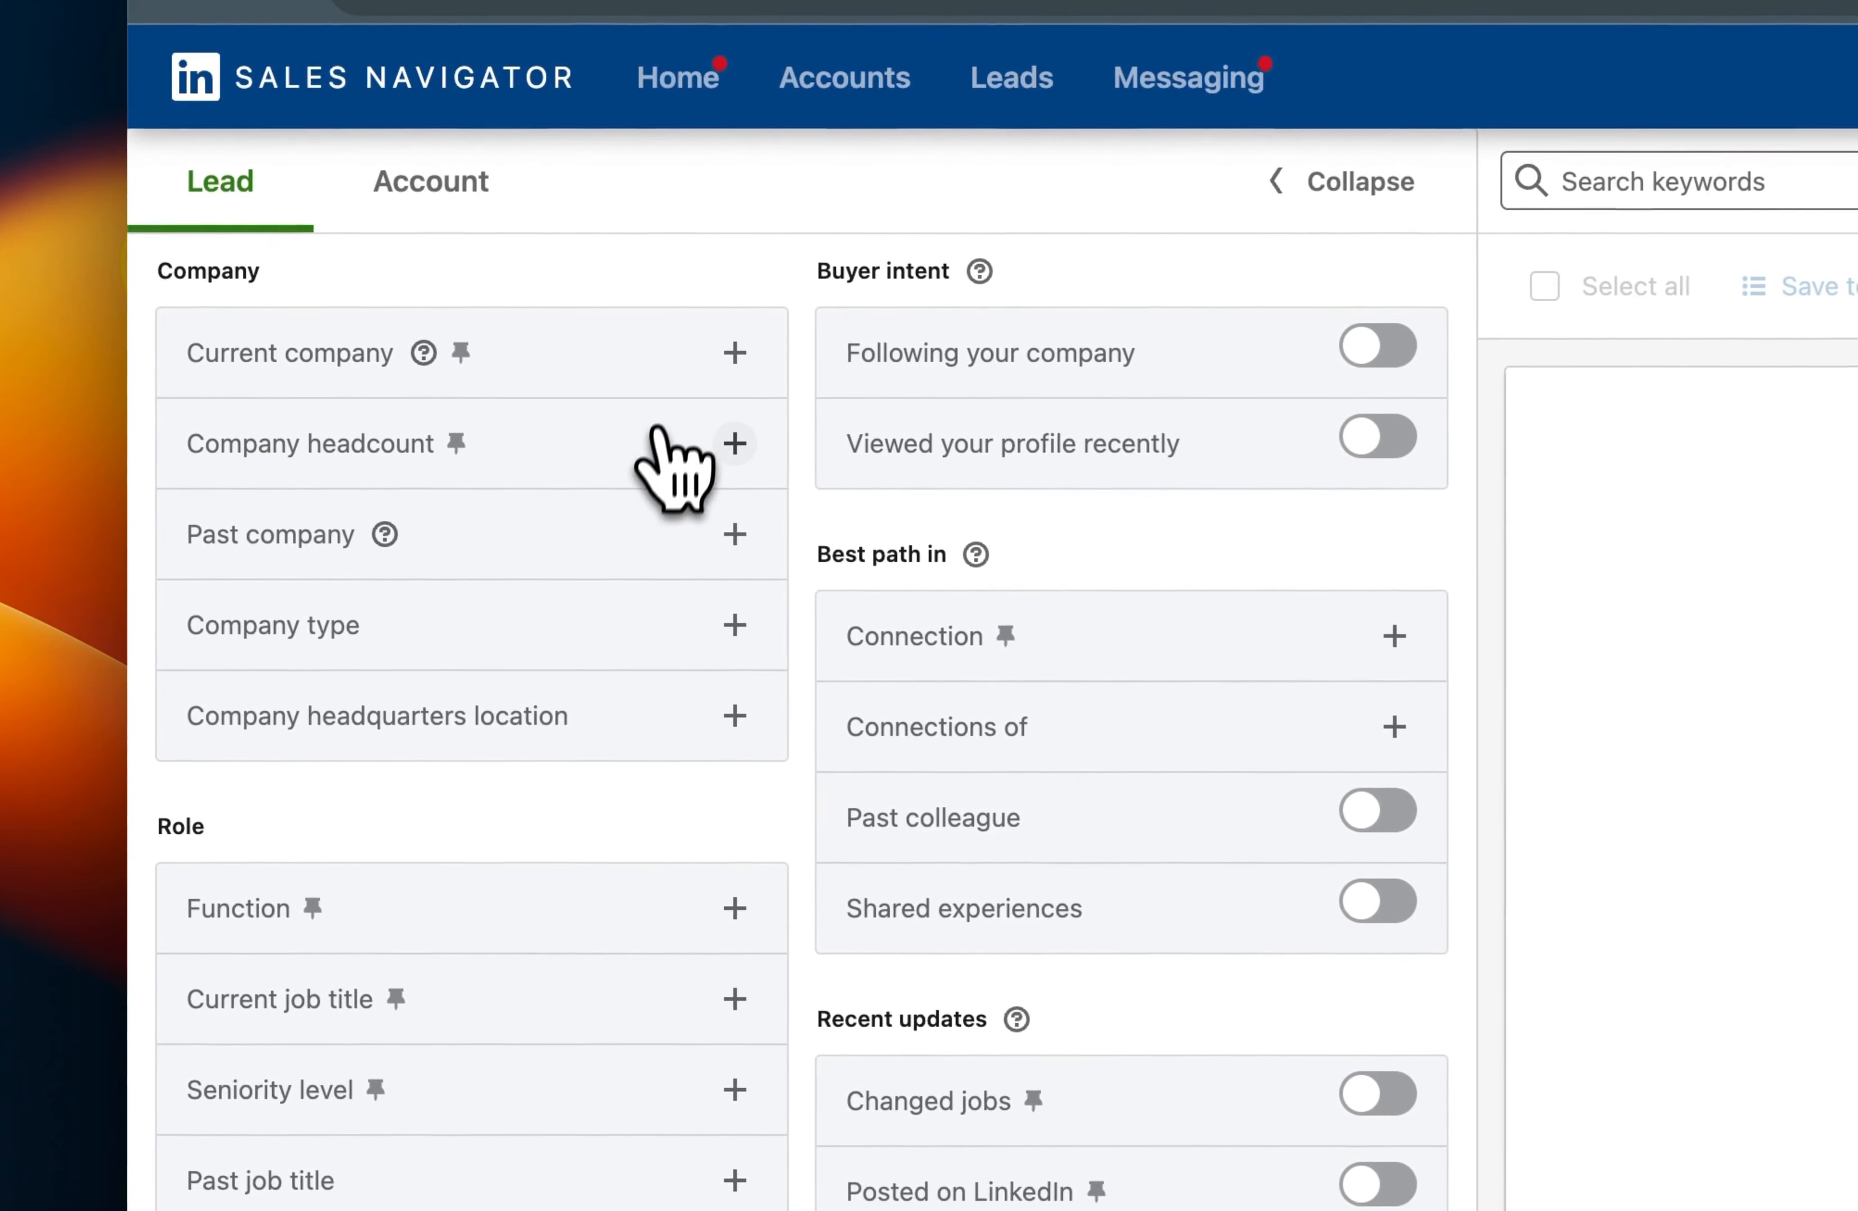
Filter the leads by company headcounts of 201-500, 501-1000 and 1001-5000.
left_click(659, 432)
scroll(622, 582, "down", 1)
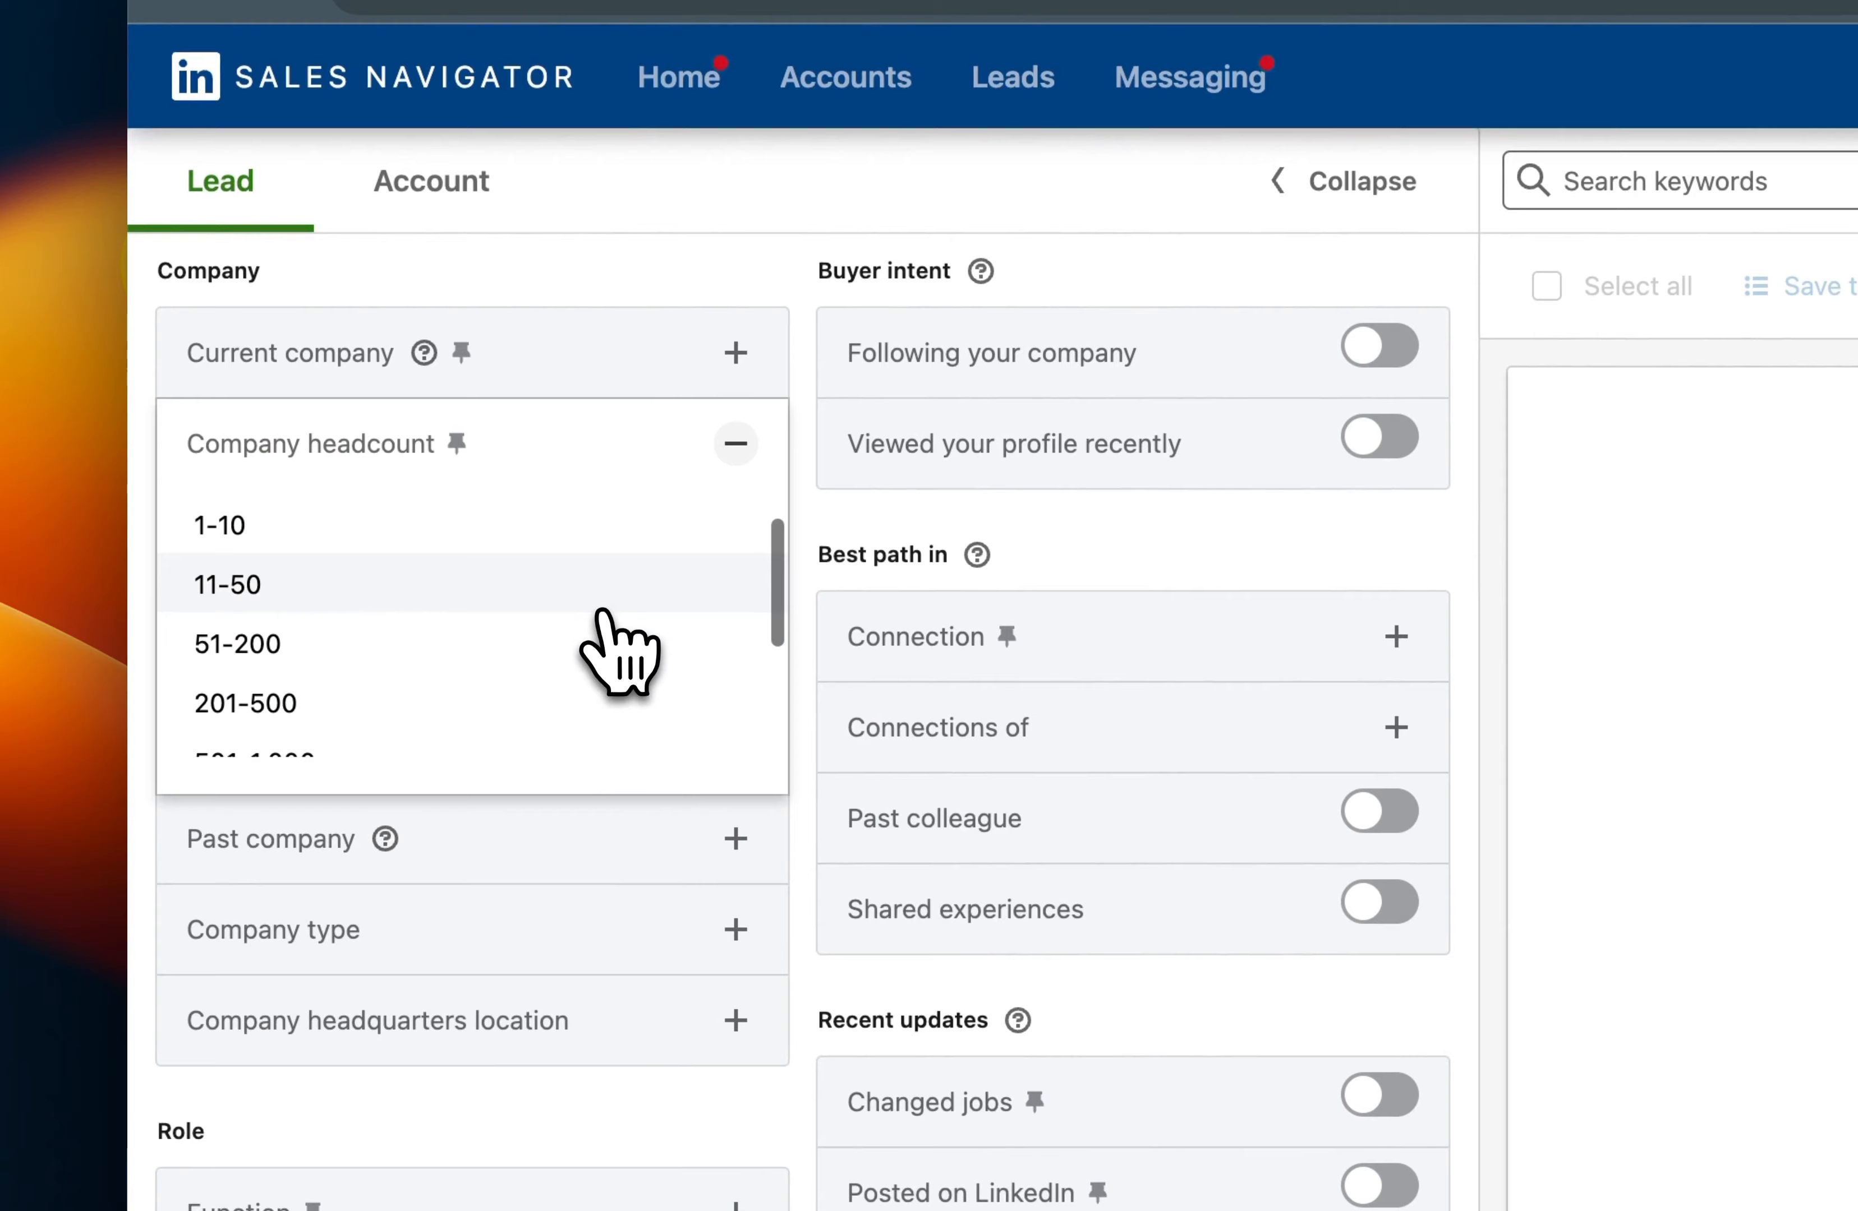
scroll(599, 614, "down", 1)
left_click(594, 633)
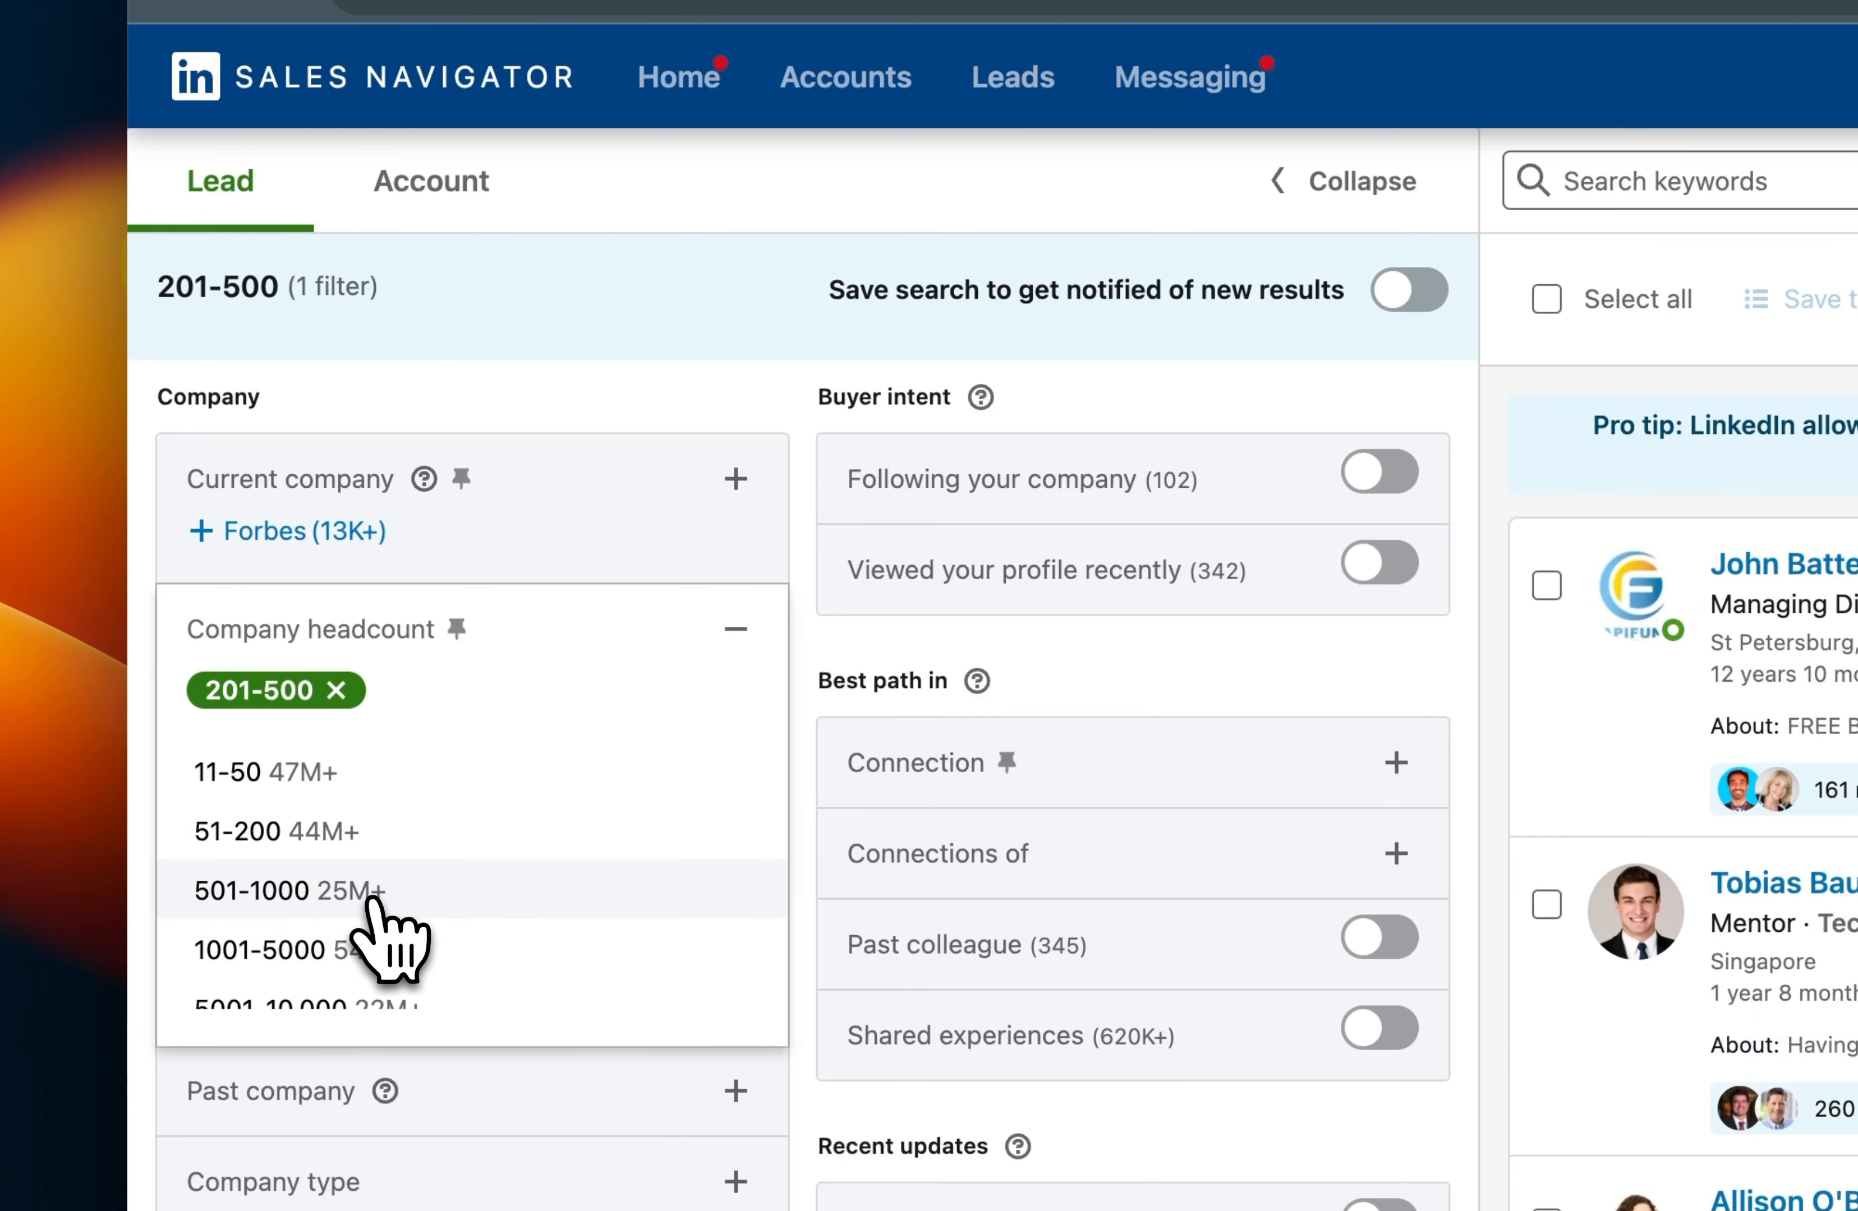
left_click(369, 897)
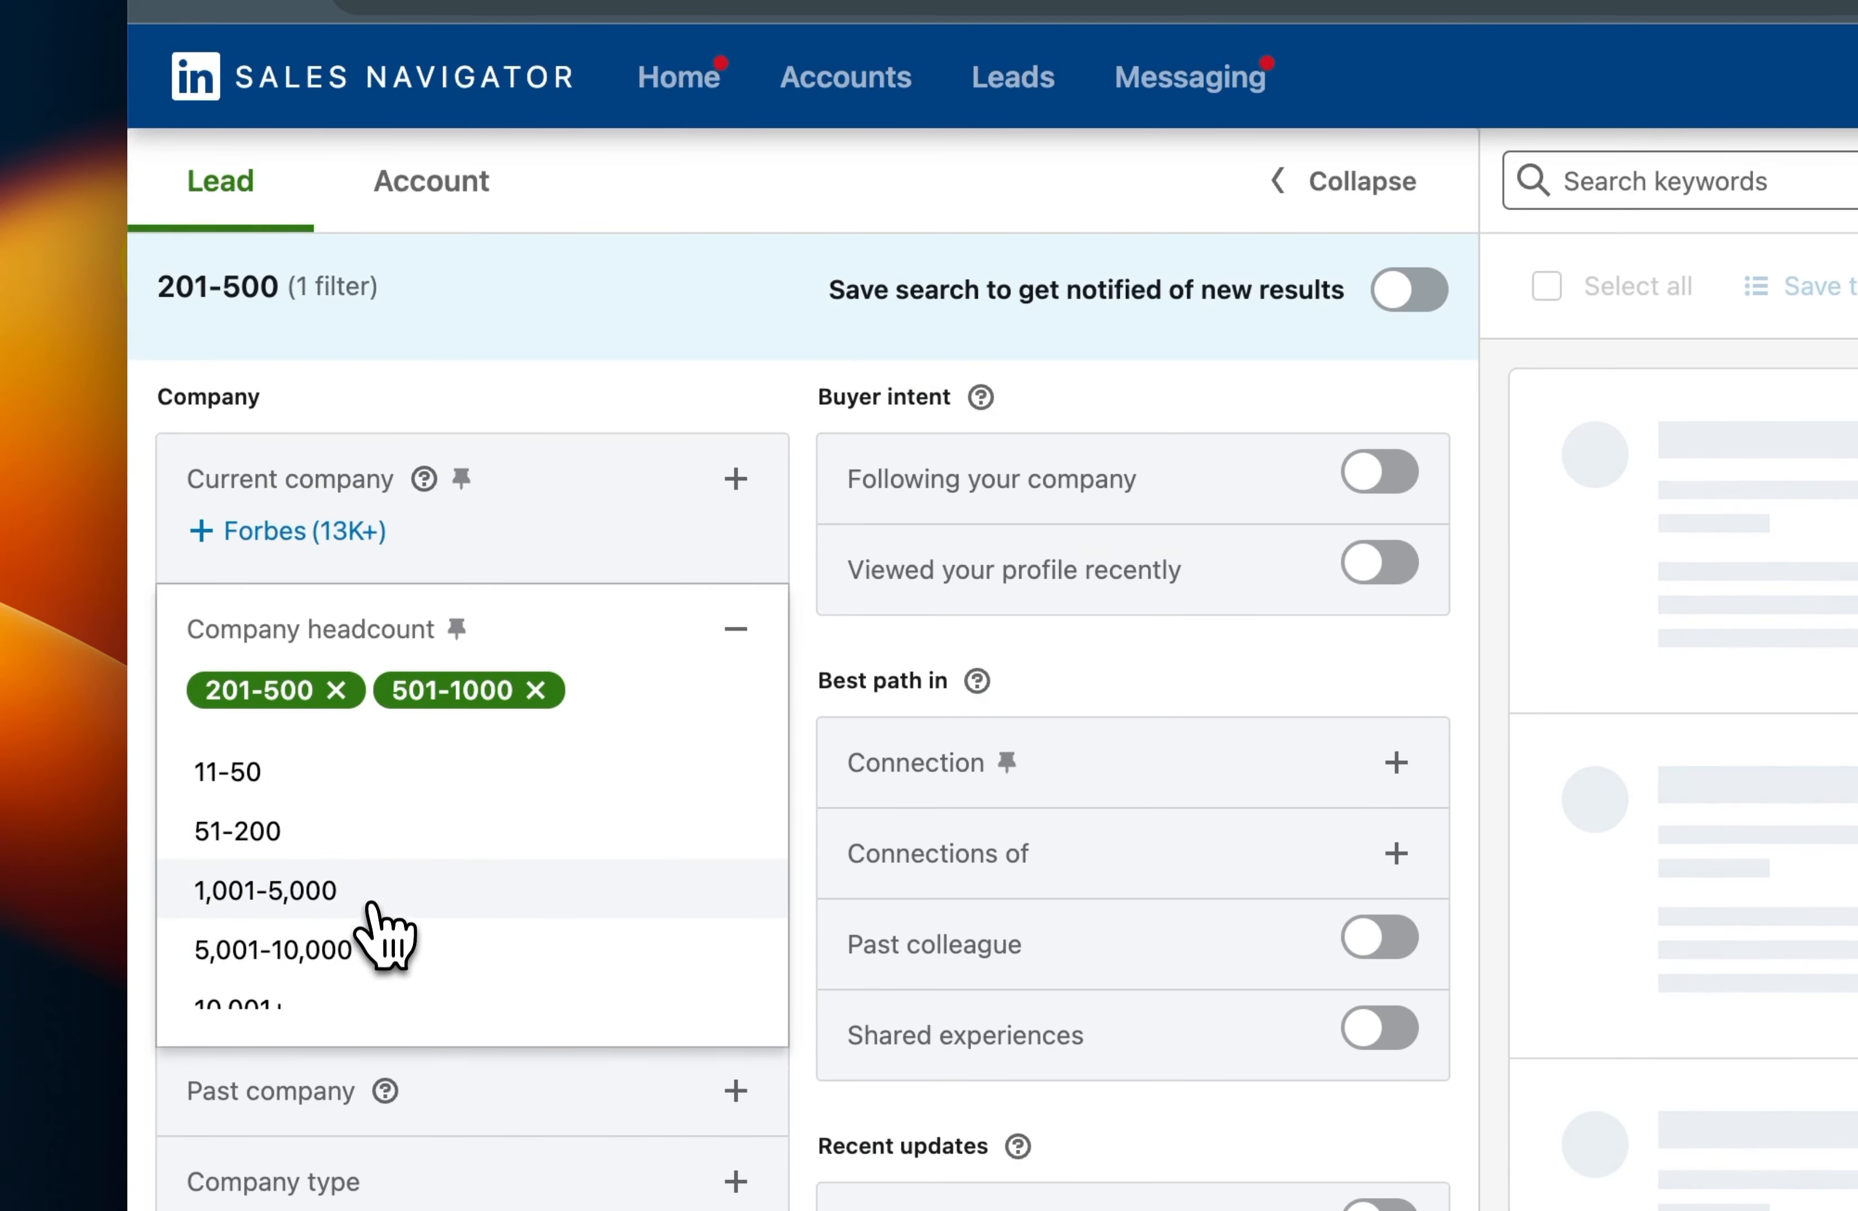
left_click(374, 894)
double_click(561, 383)
Restrict the lead search geography to India.
scroll(511, 669, "down", 4)
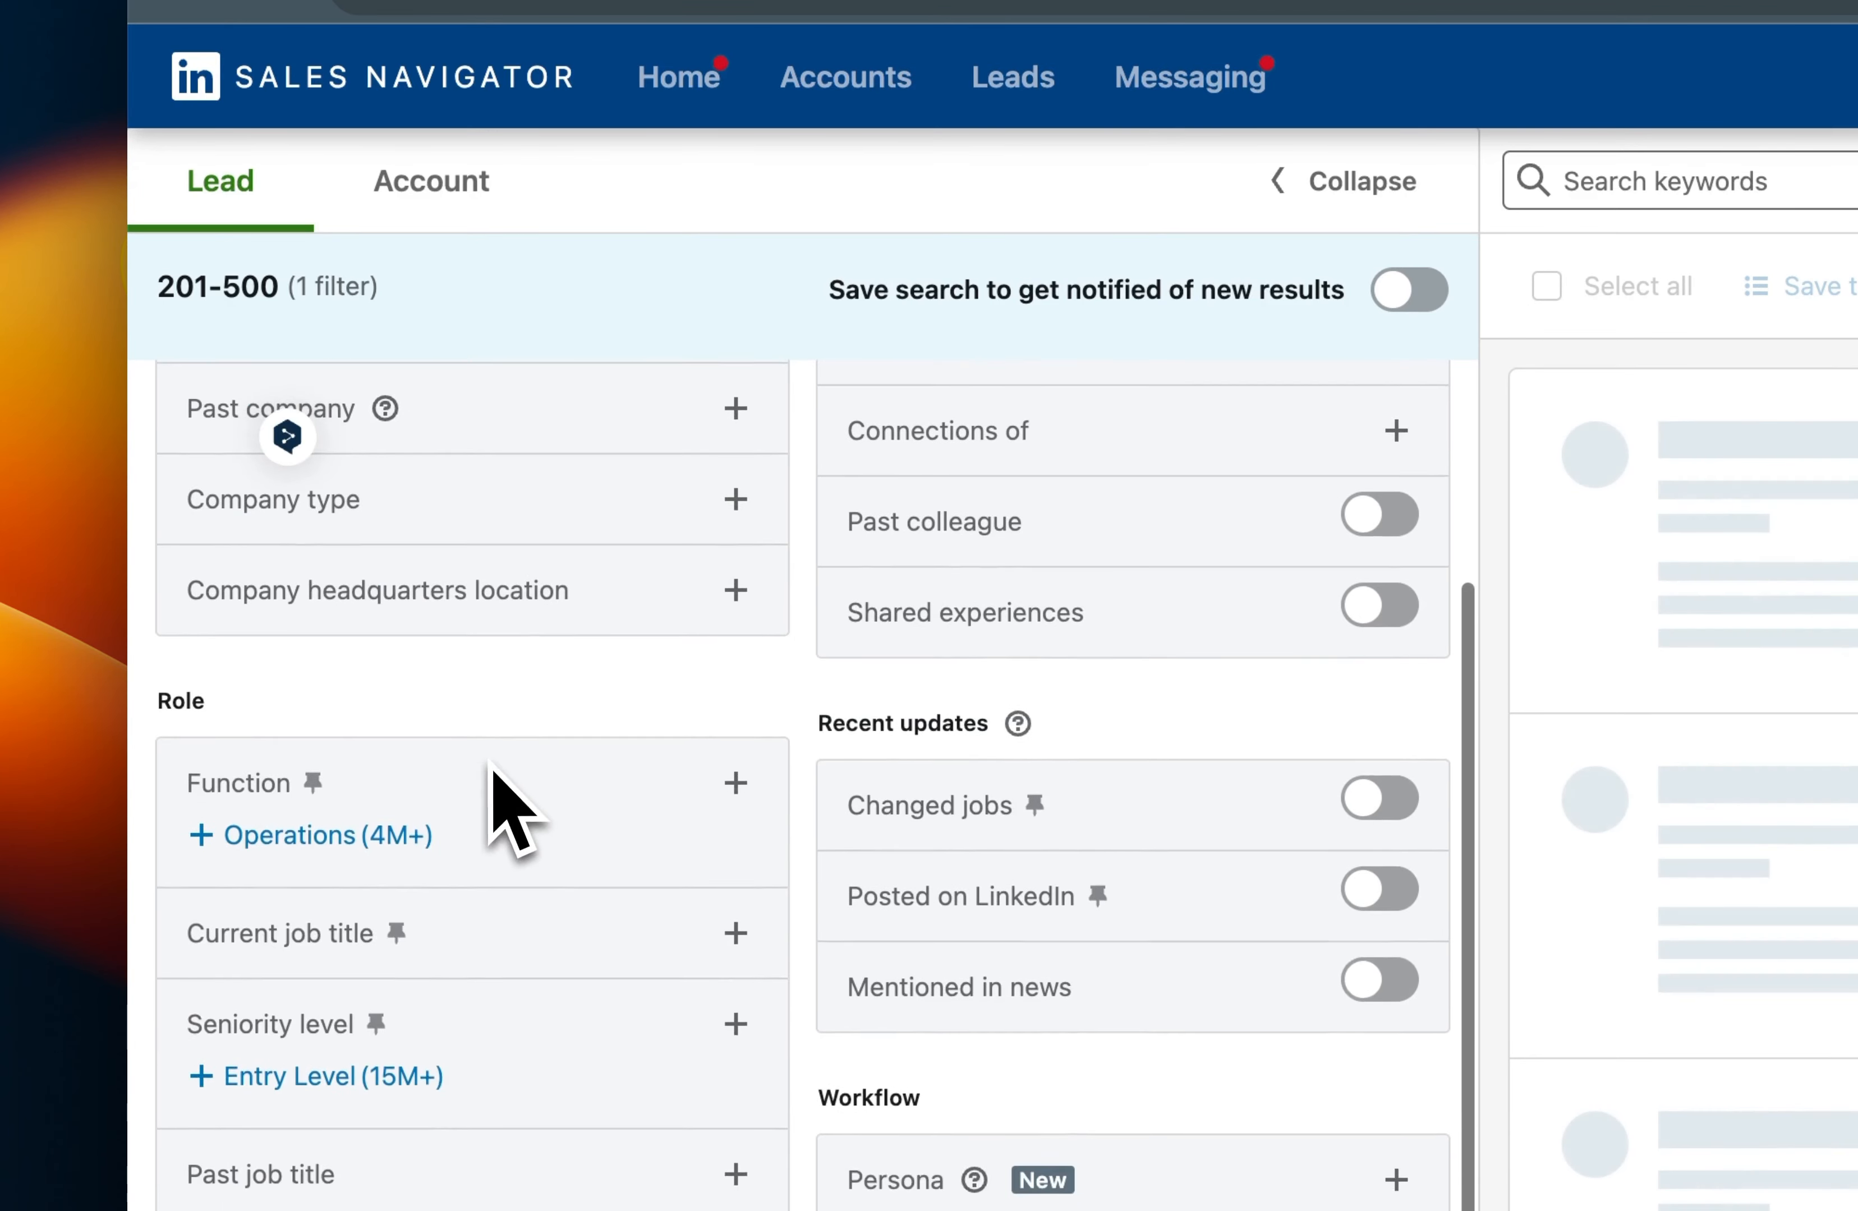
scroll(528, 818, "down", 9)
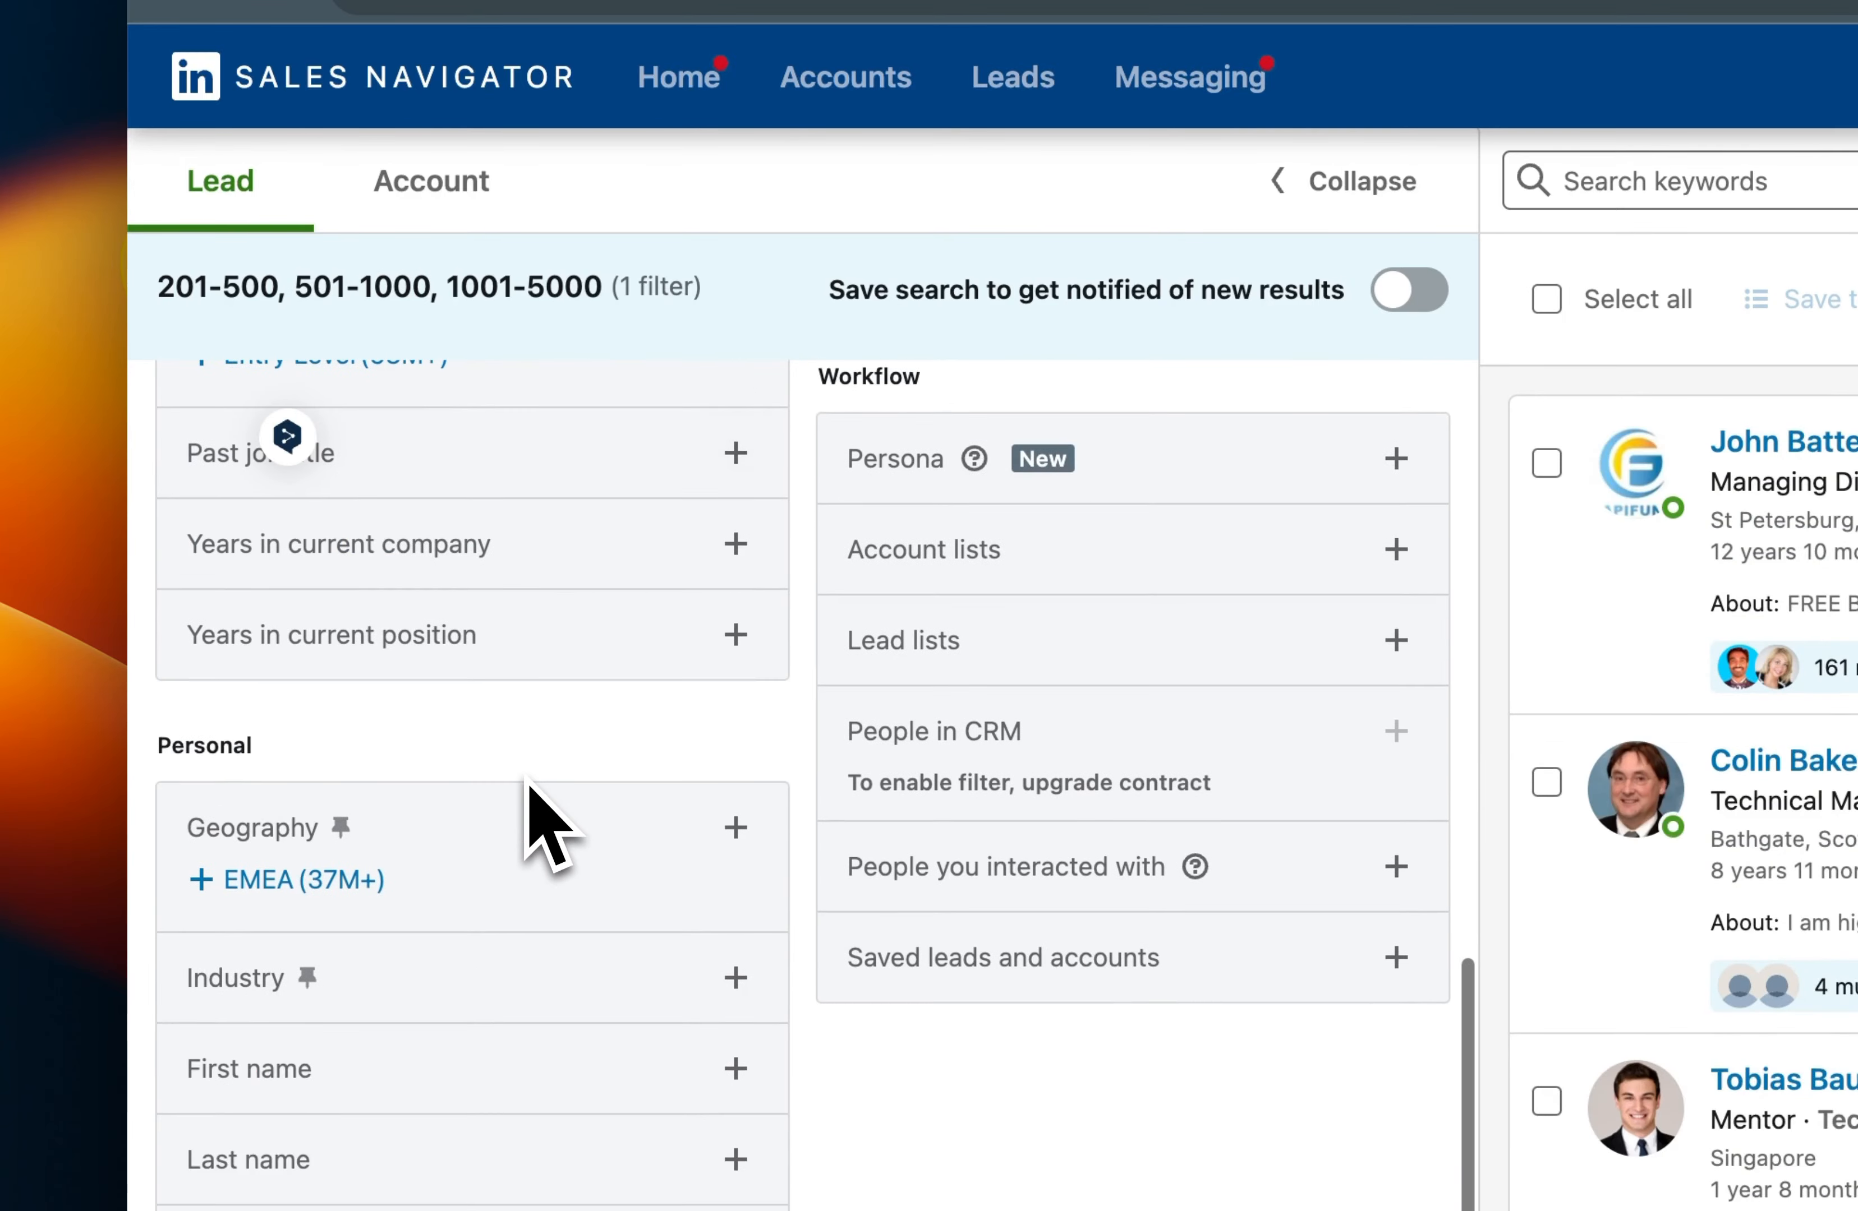
left_click(525, 827)
type("india")
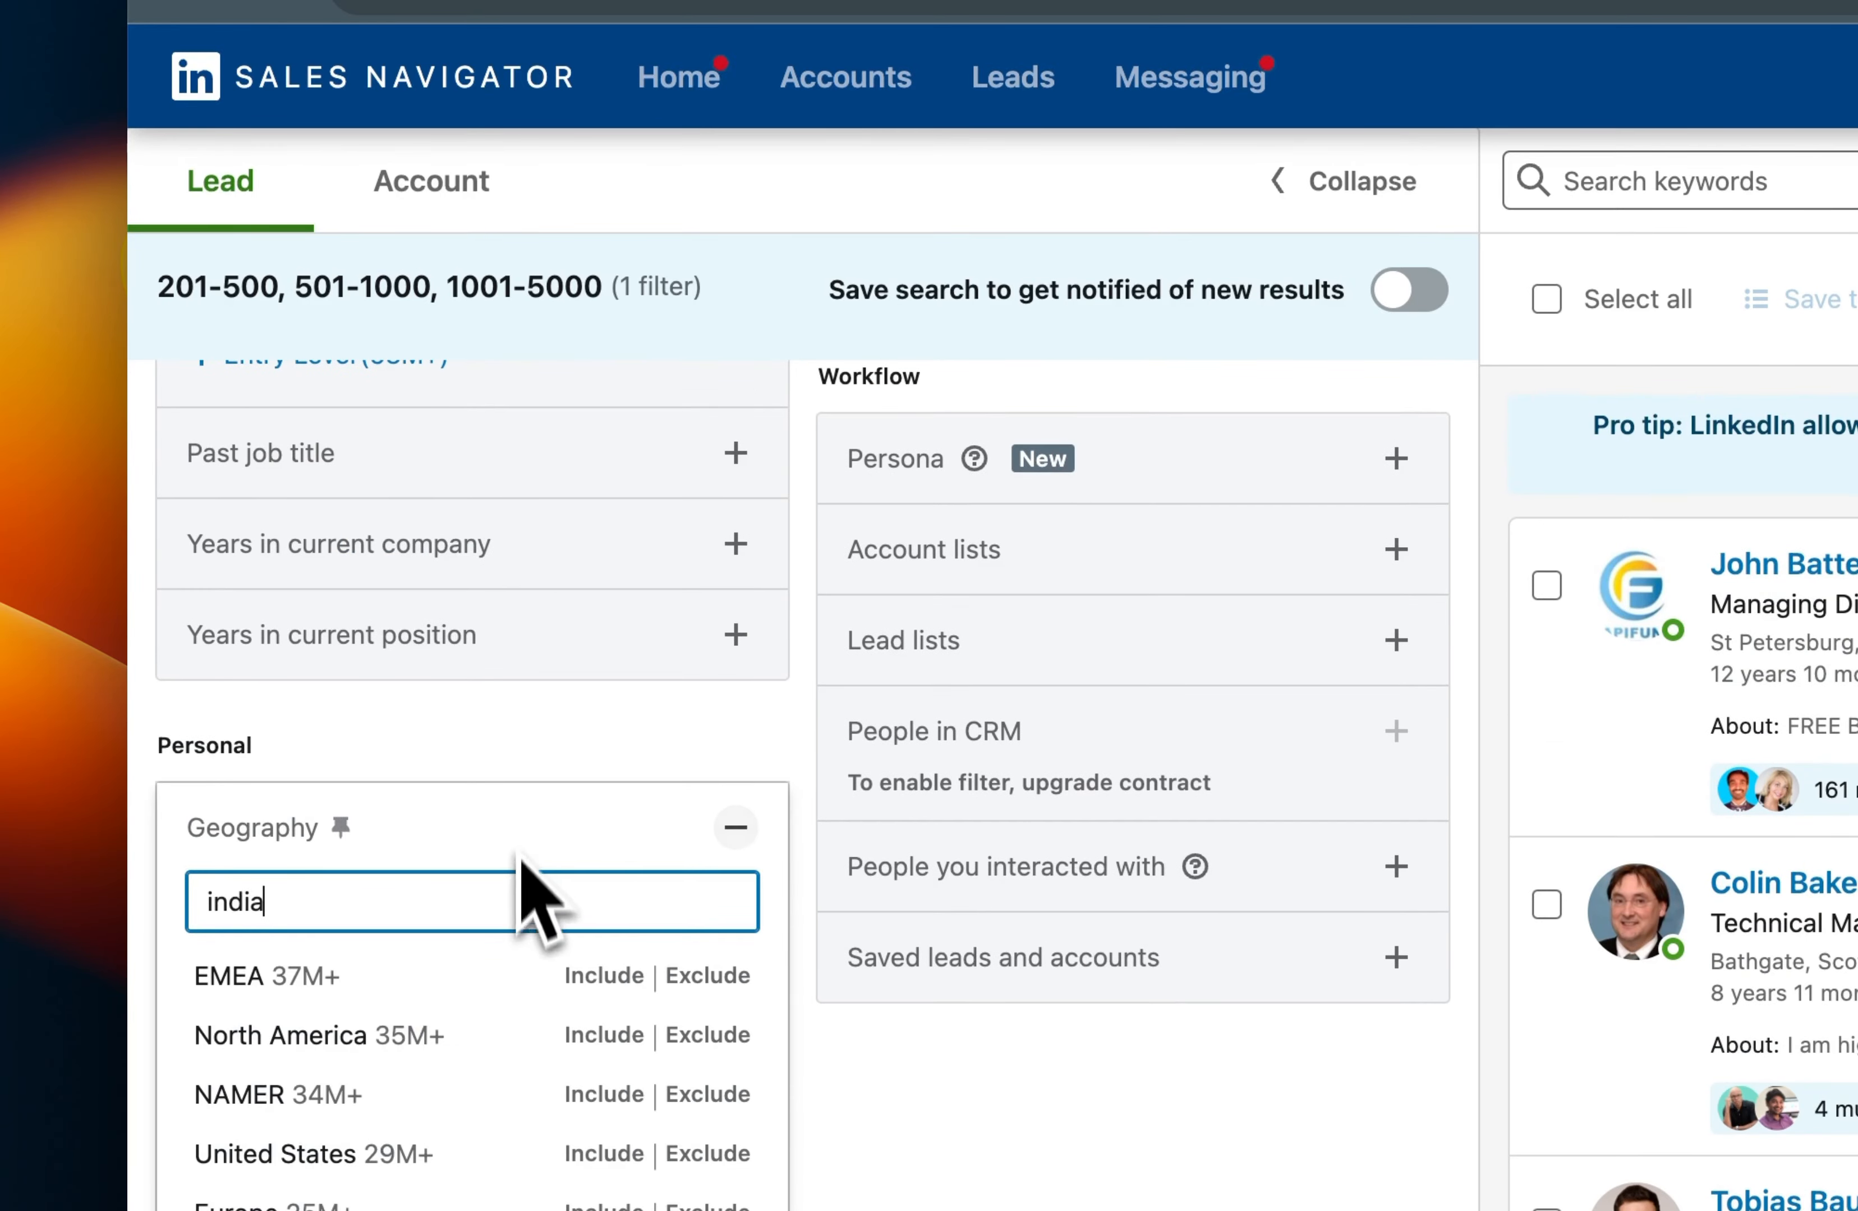
scroll(582, 708, "down", 7)
left_click(604, 564)
left_click(875, 602)
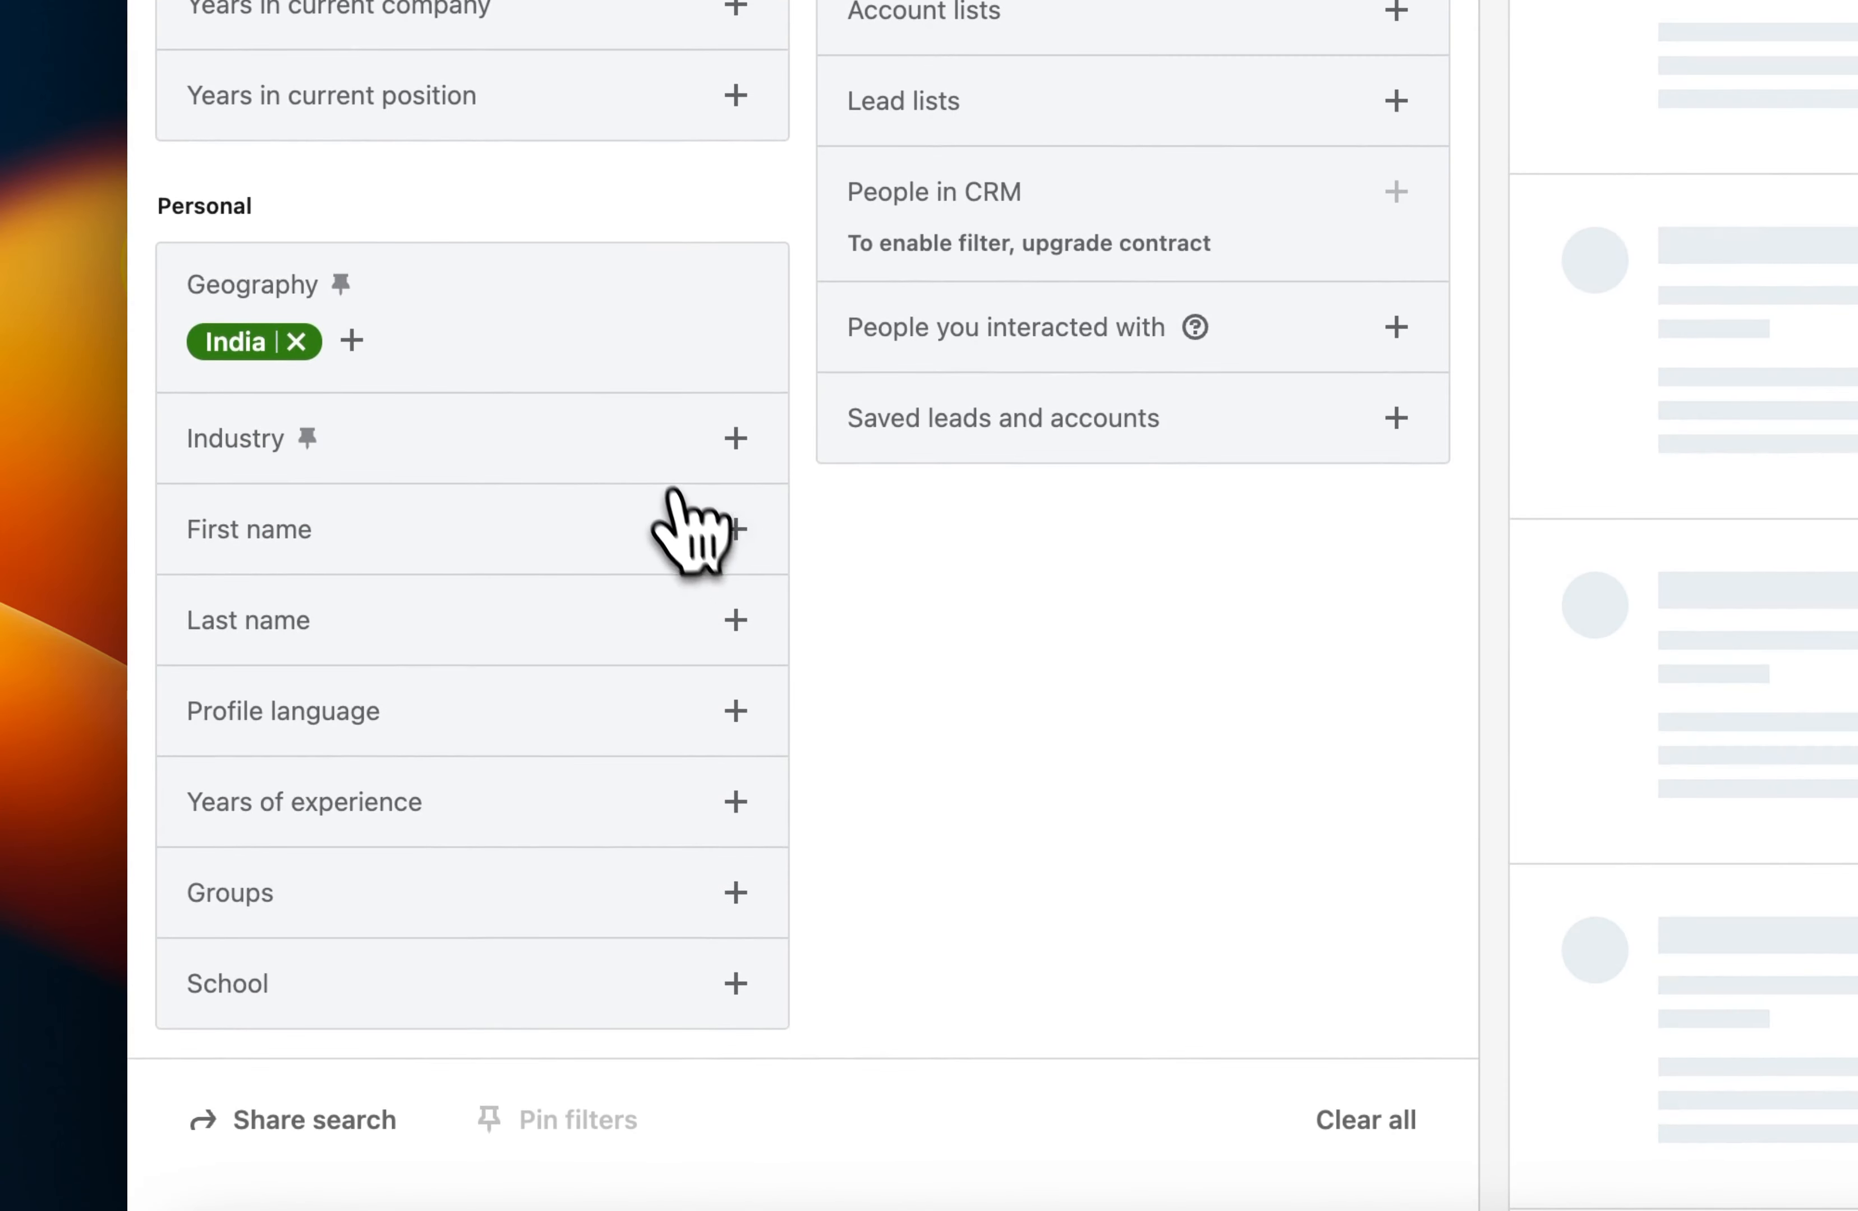
Search the industry filter for "manufacturing" and include Manufacturing and Defense and Space Manufacturing.
left_click(661, 447)
scroll(661, 464, "down", 3)
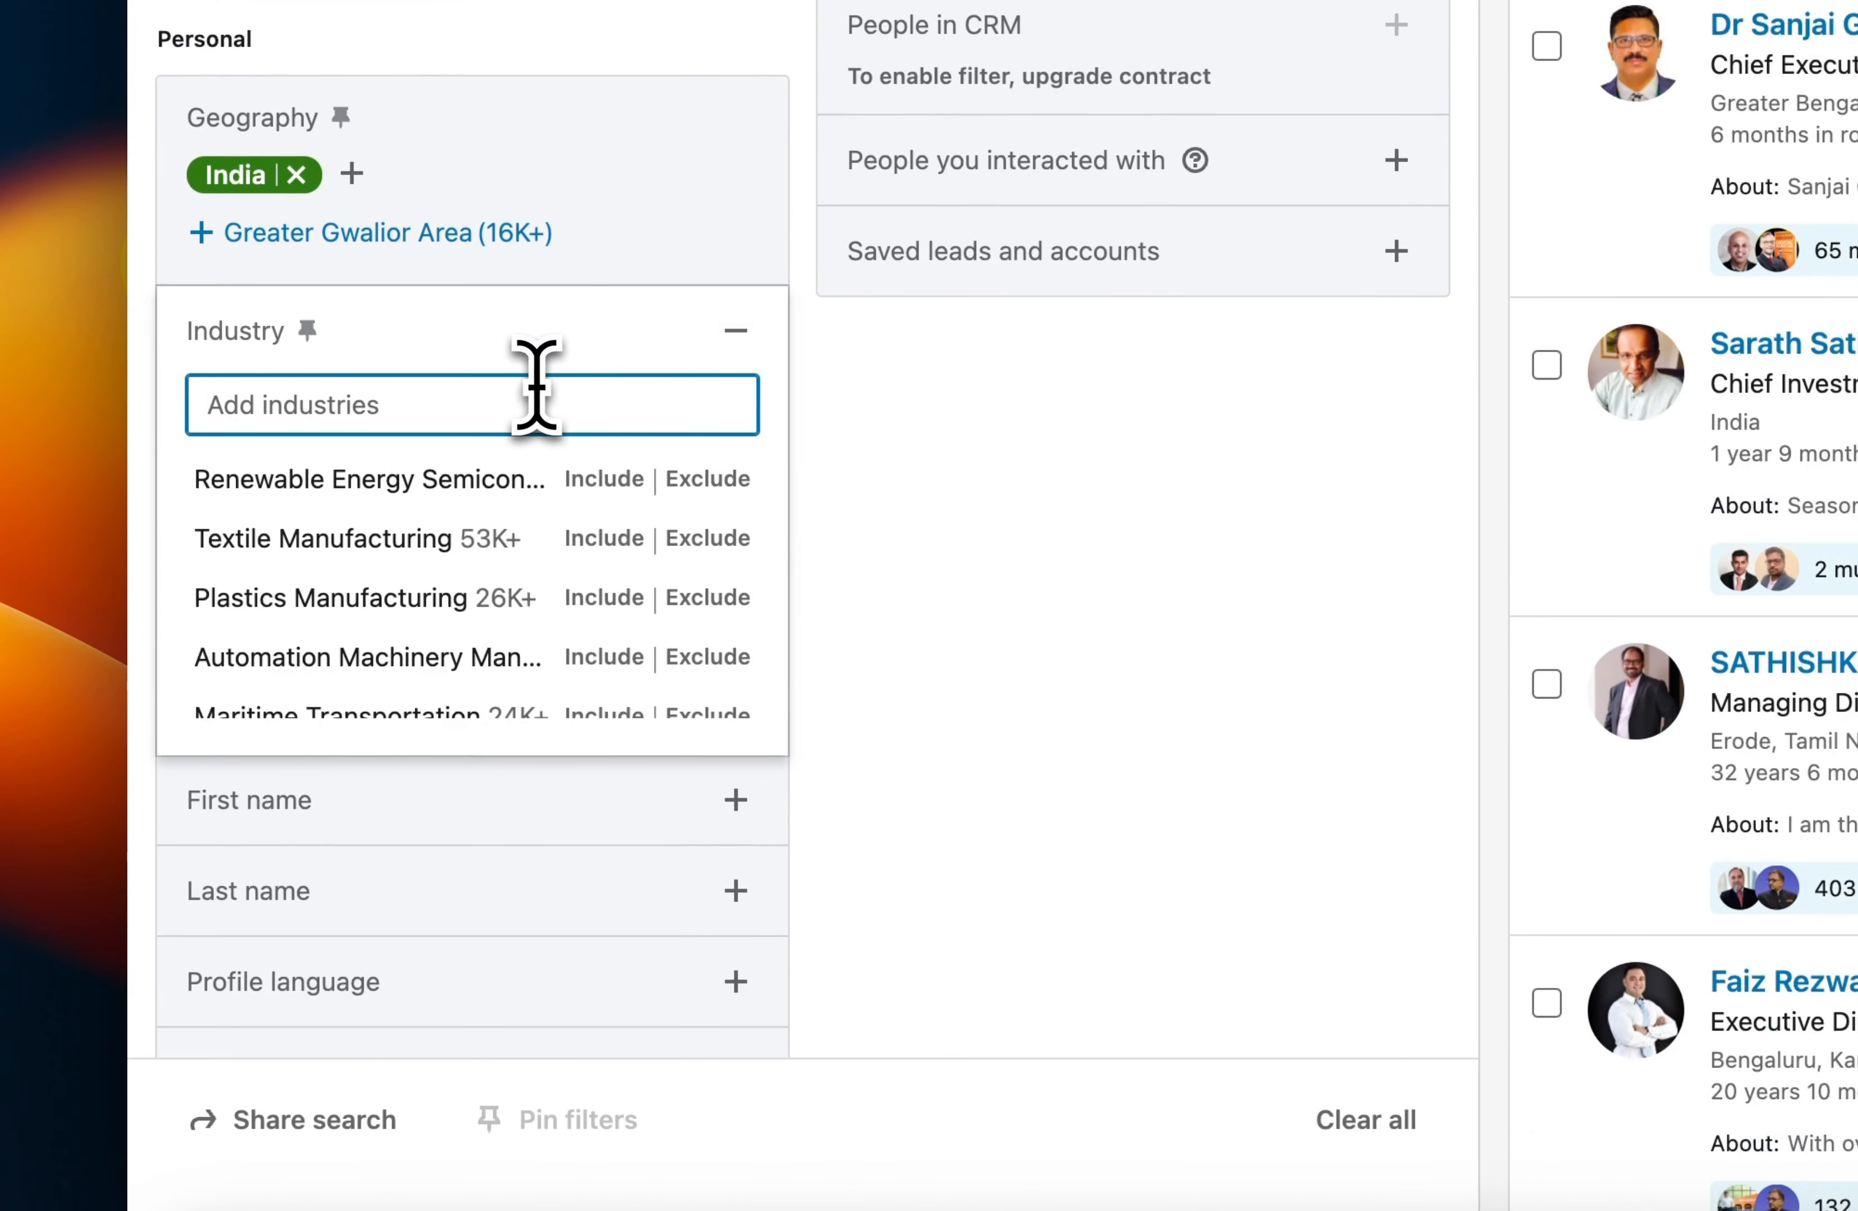
type("manufacturing")
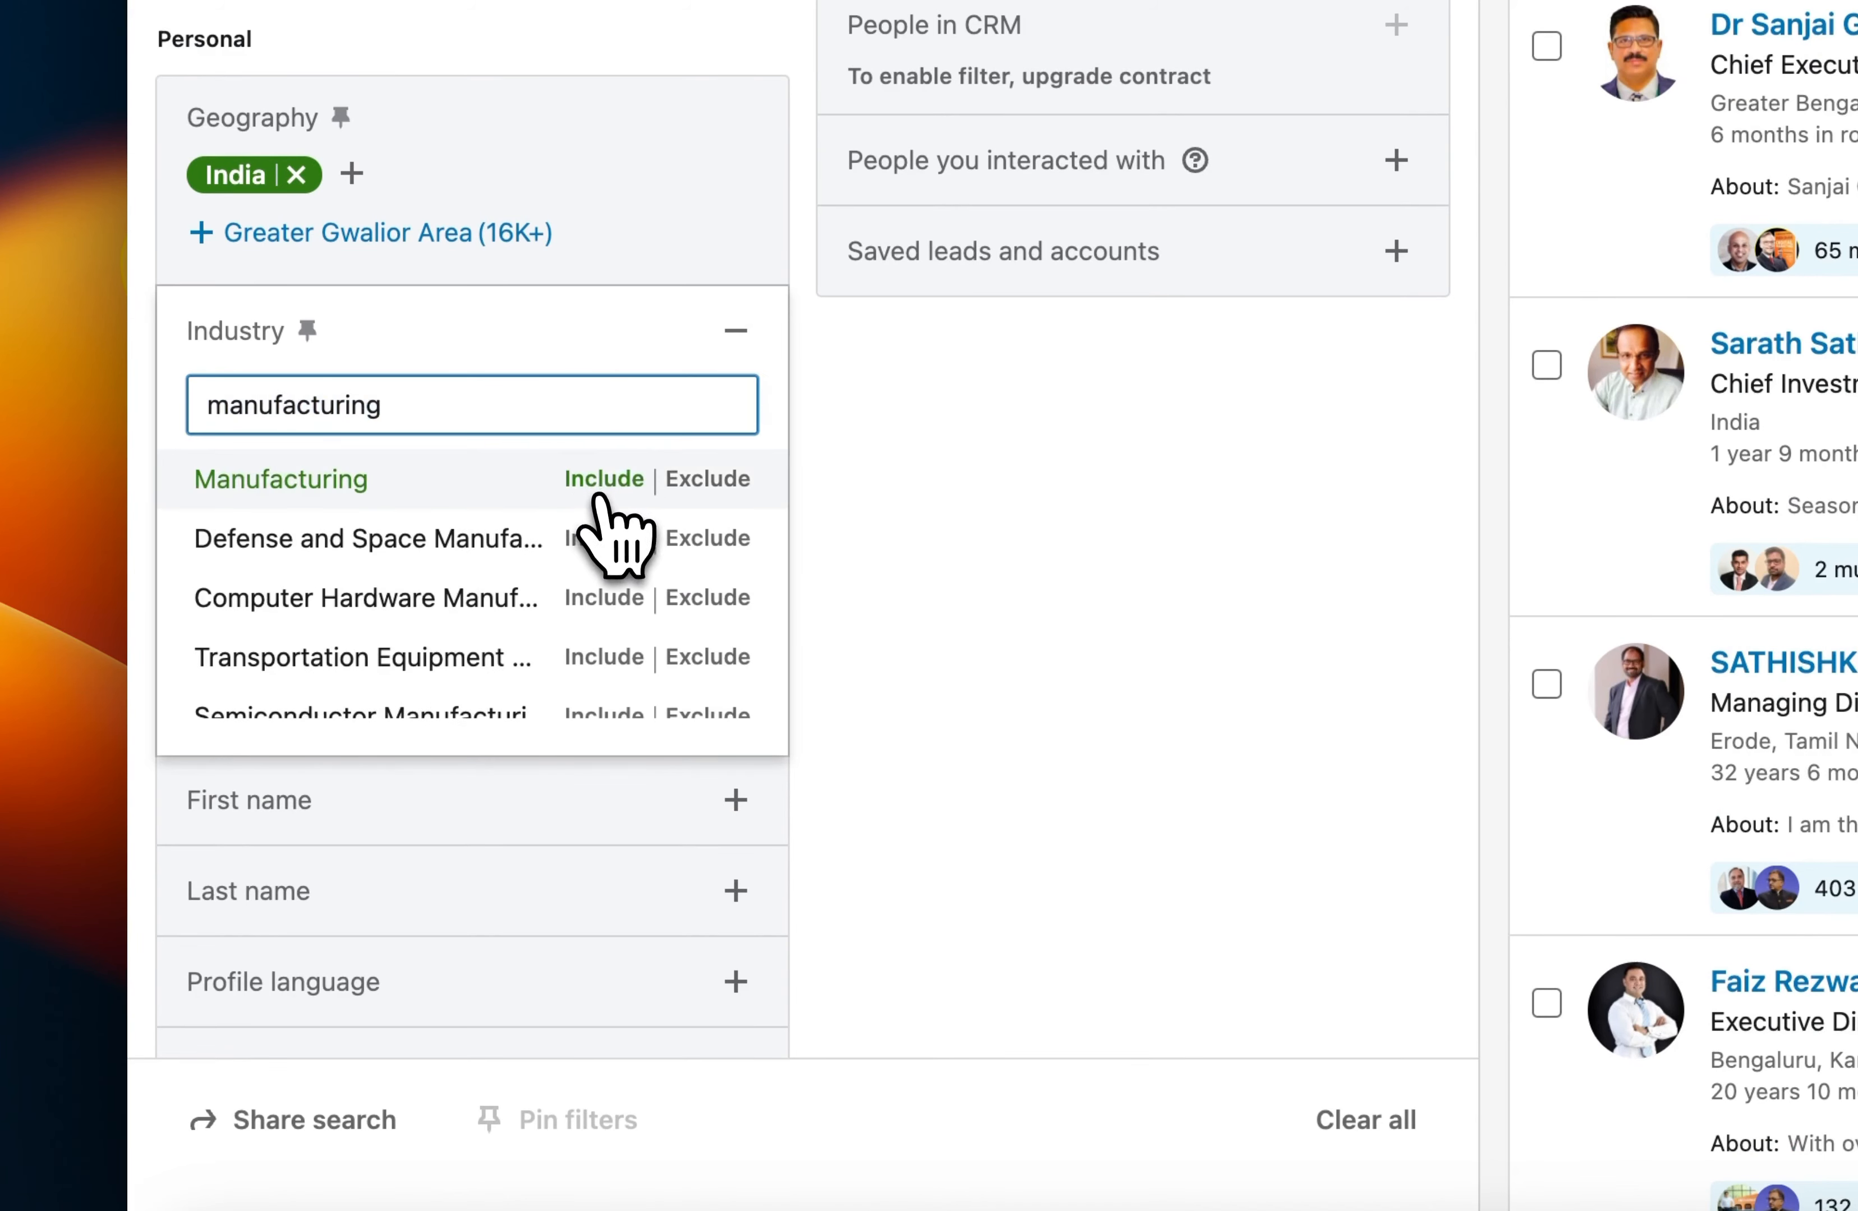
left_click(592, 472)
left_click(591, 471)
type("manufacturing")
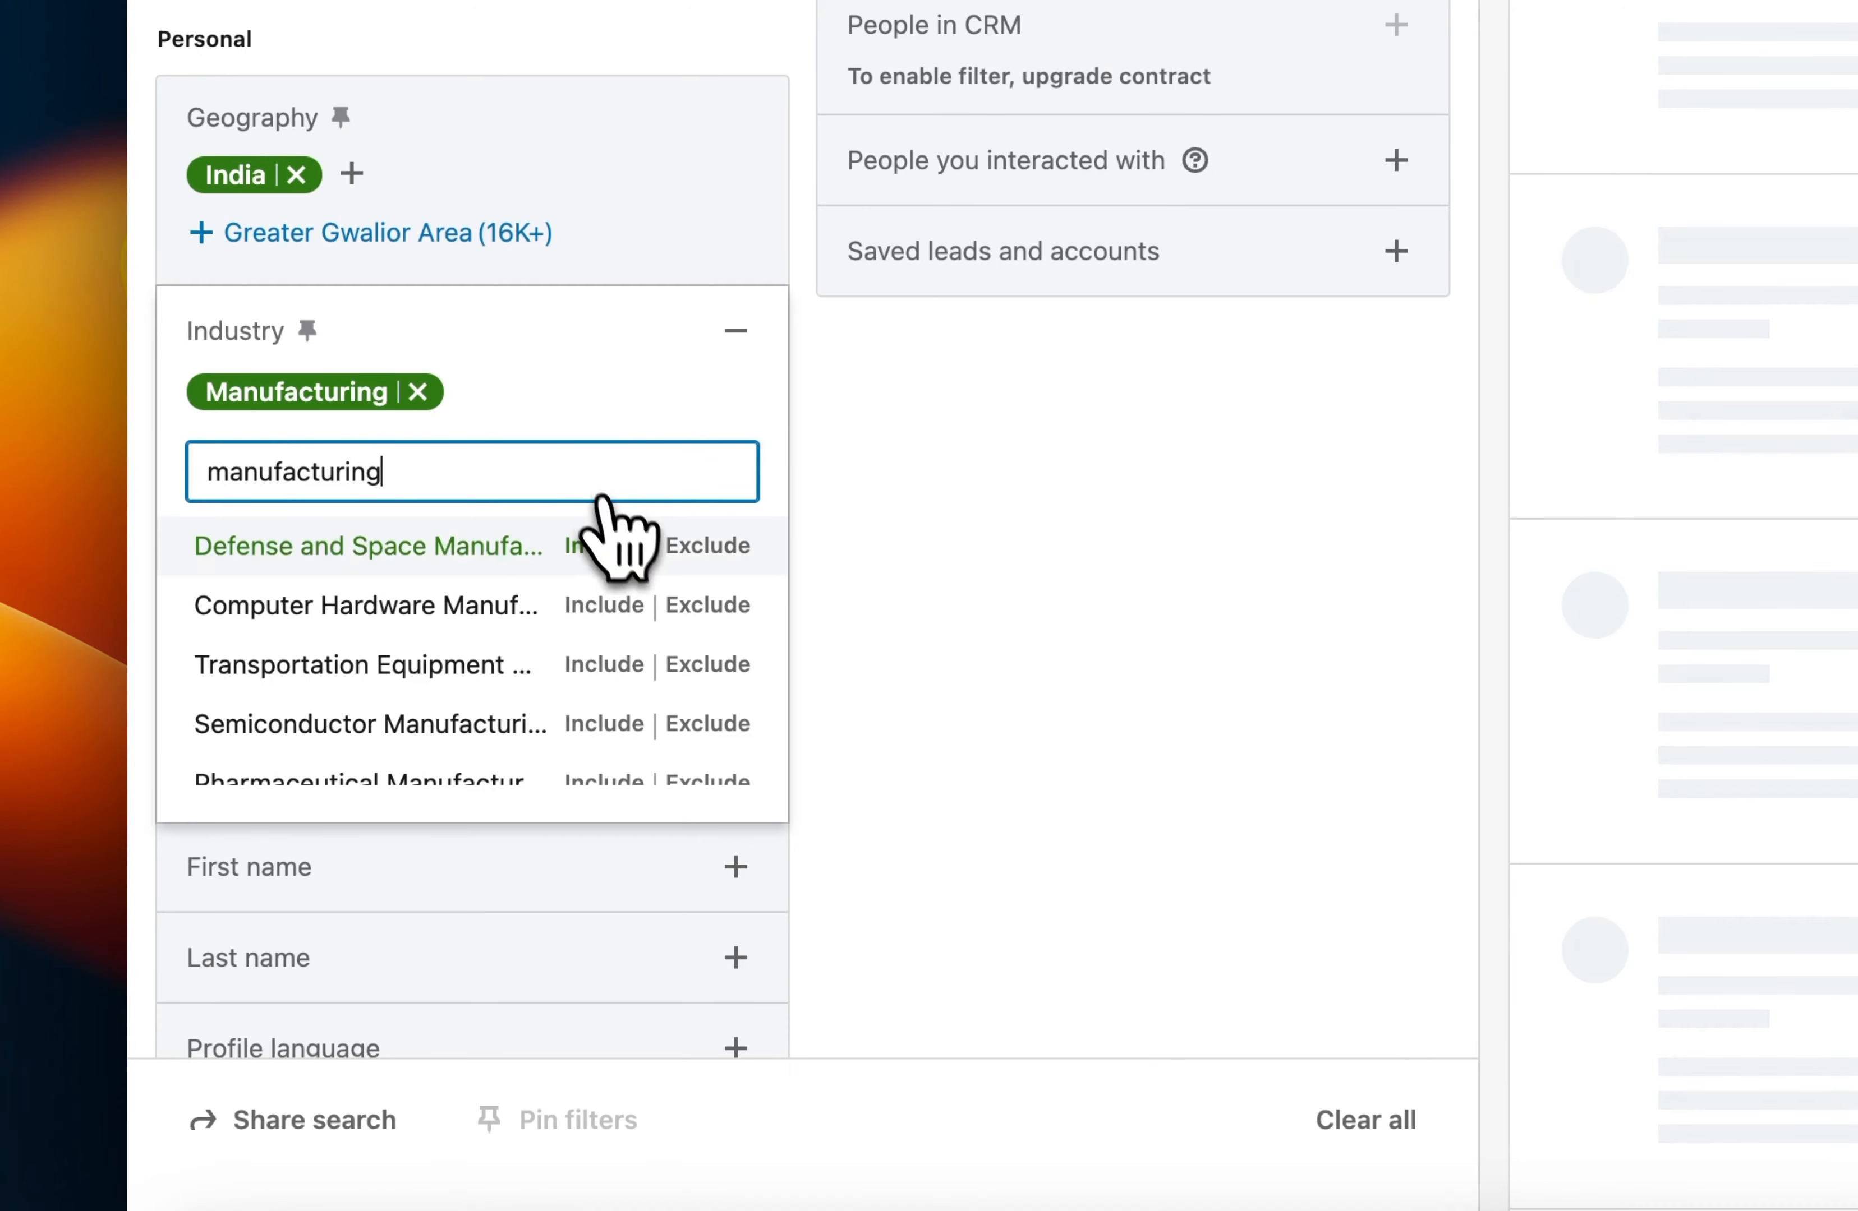
left_click(621, 546)
Include Computer Hardware Manufacturing and Transportation Equipment Manufacturing in the industry filter.
left_click(563, 500)
type("manufacturing")
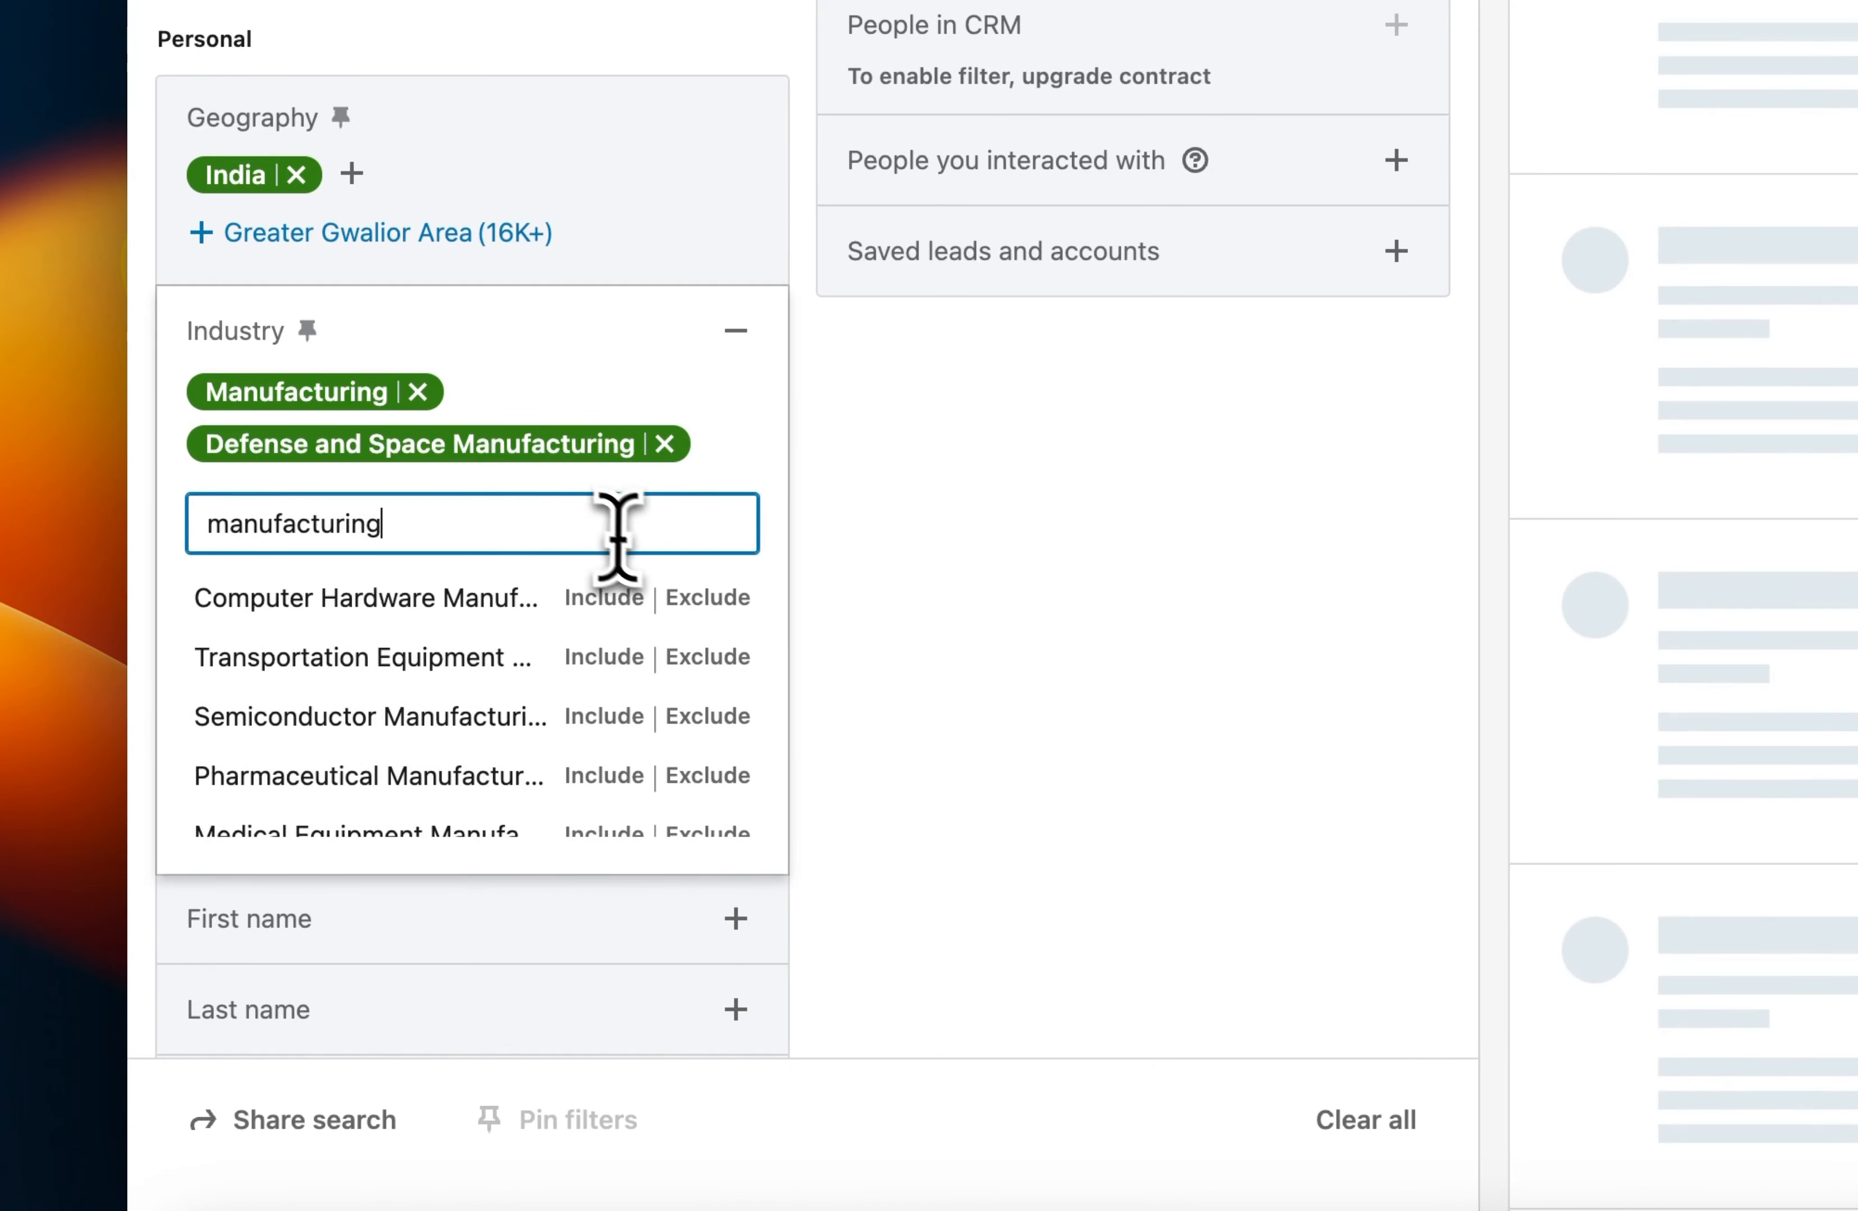
left_click(629, 599)
left_click(511, 554)
type("manufacturing")
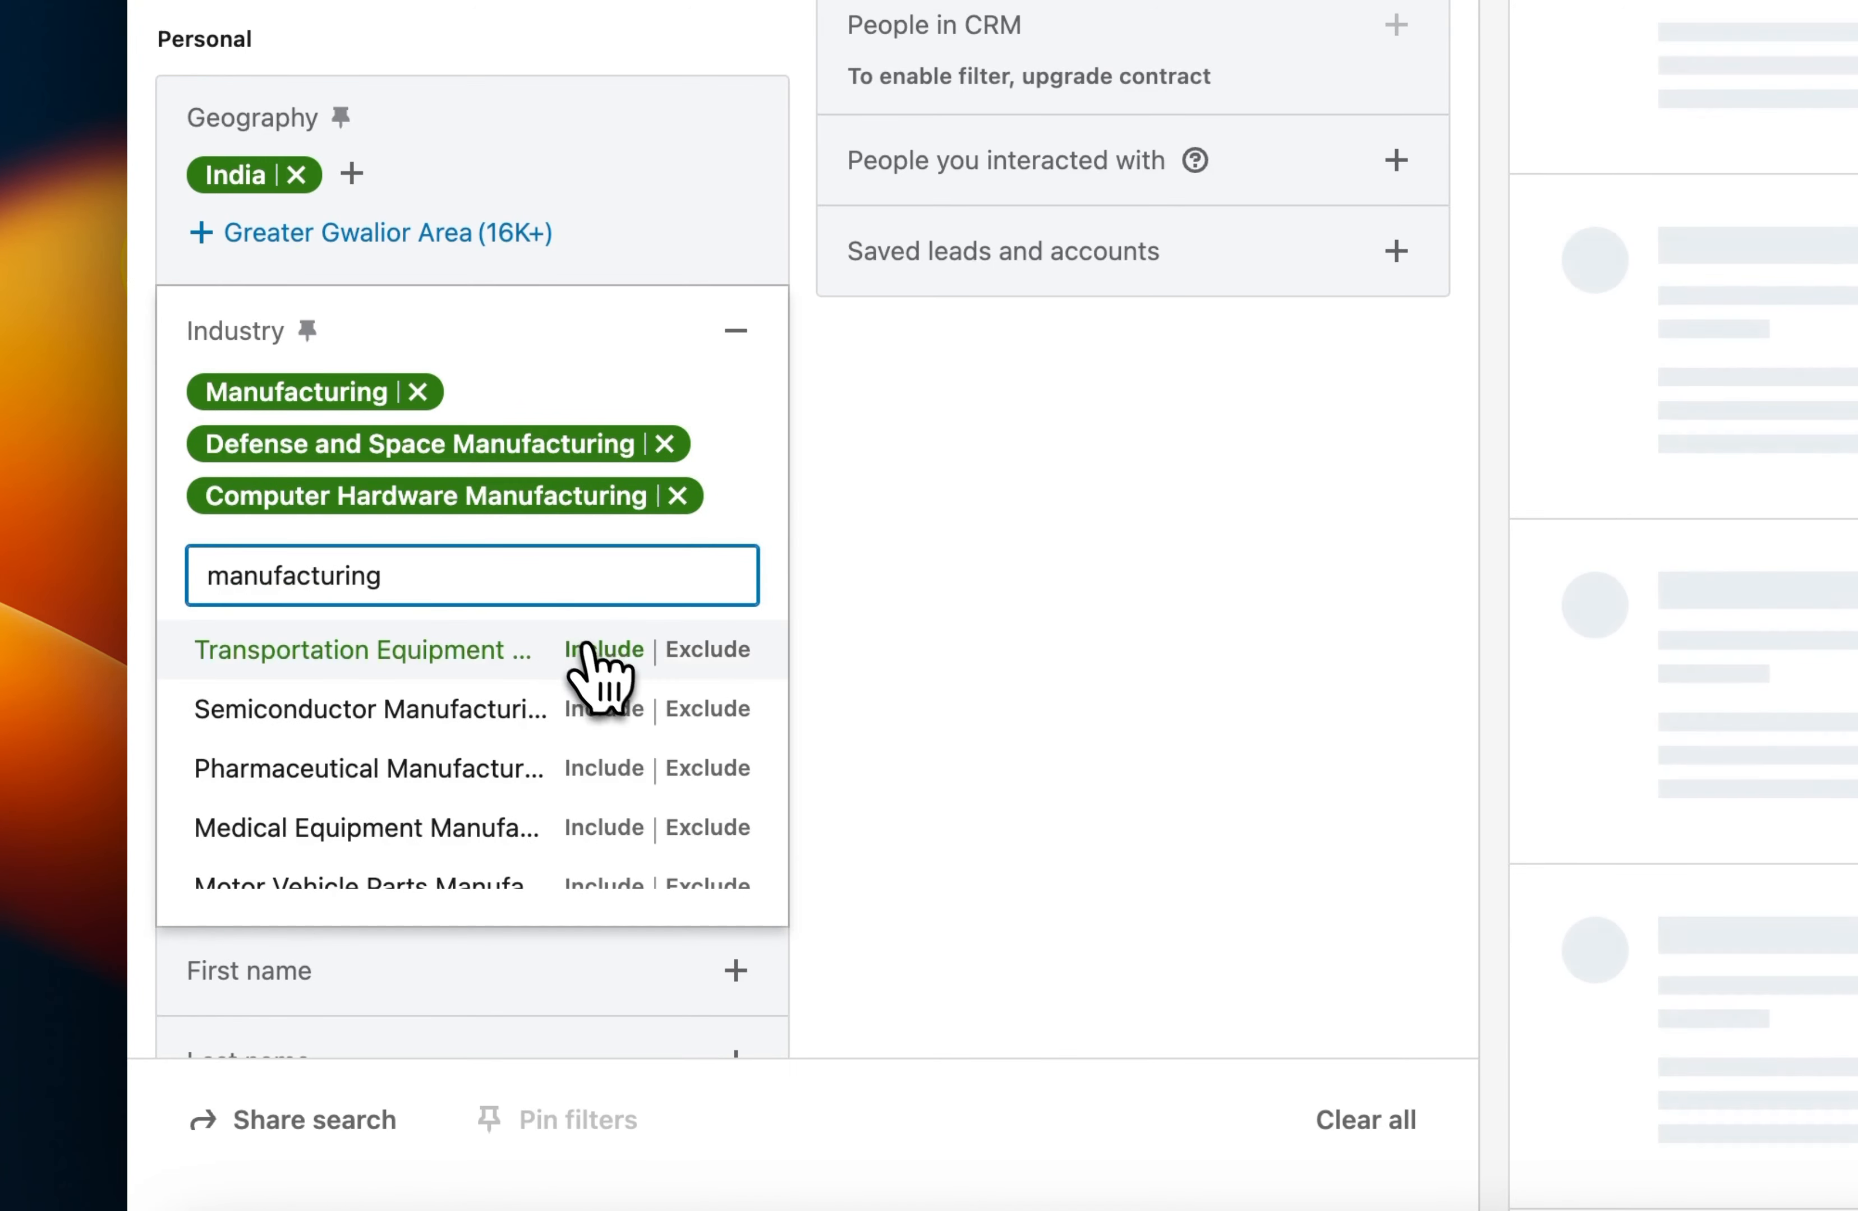
left_click(596, 650)
Include Semiconductor Manufacturing and Pharmaceutical Manufacturing in the industry filter.
left_click(584, 625)
type("manufacturing")
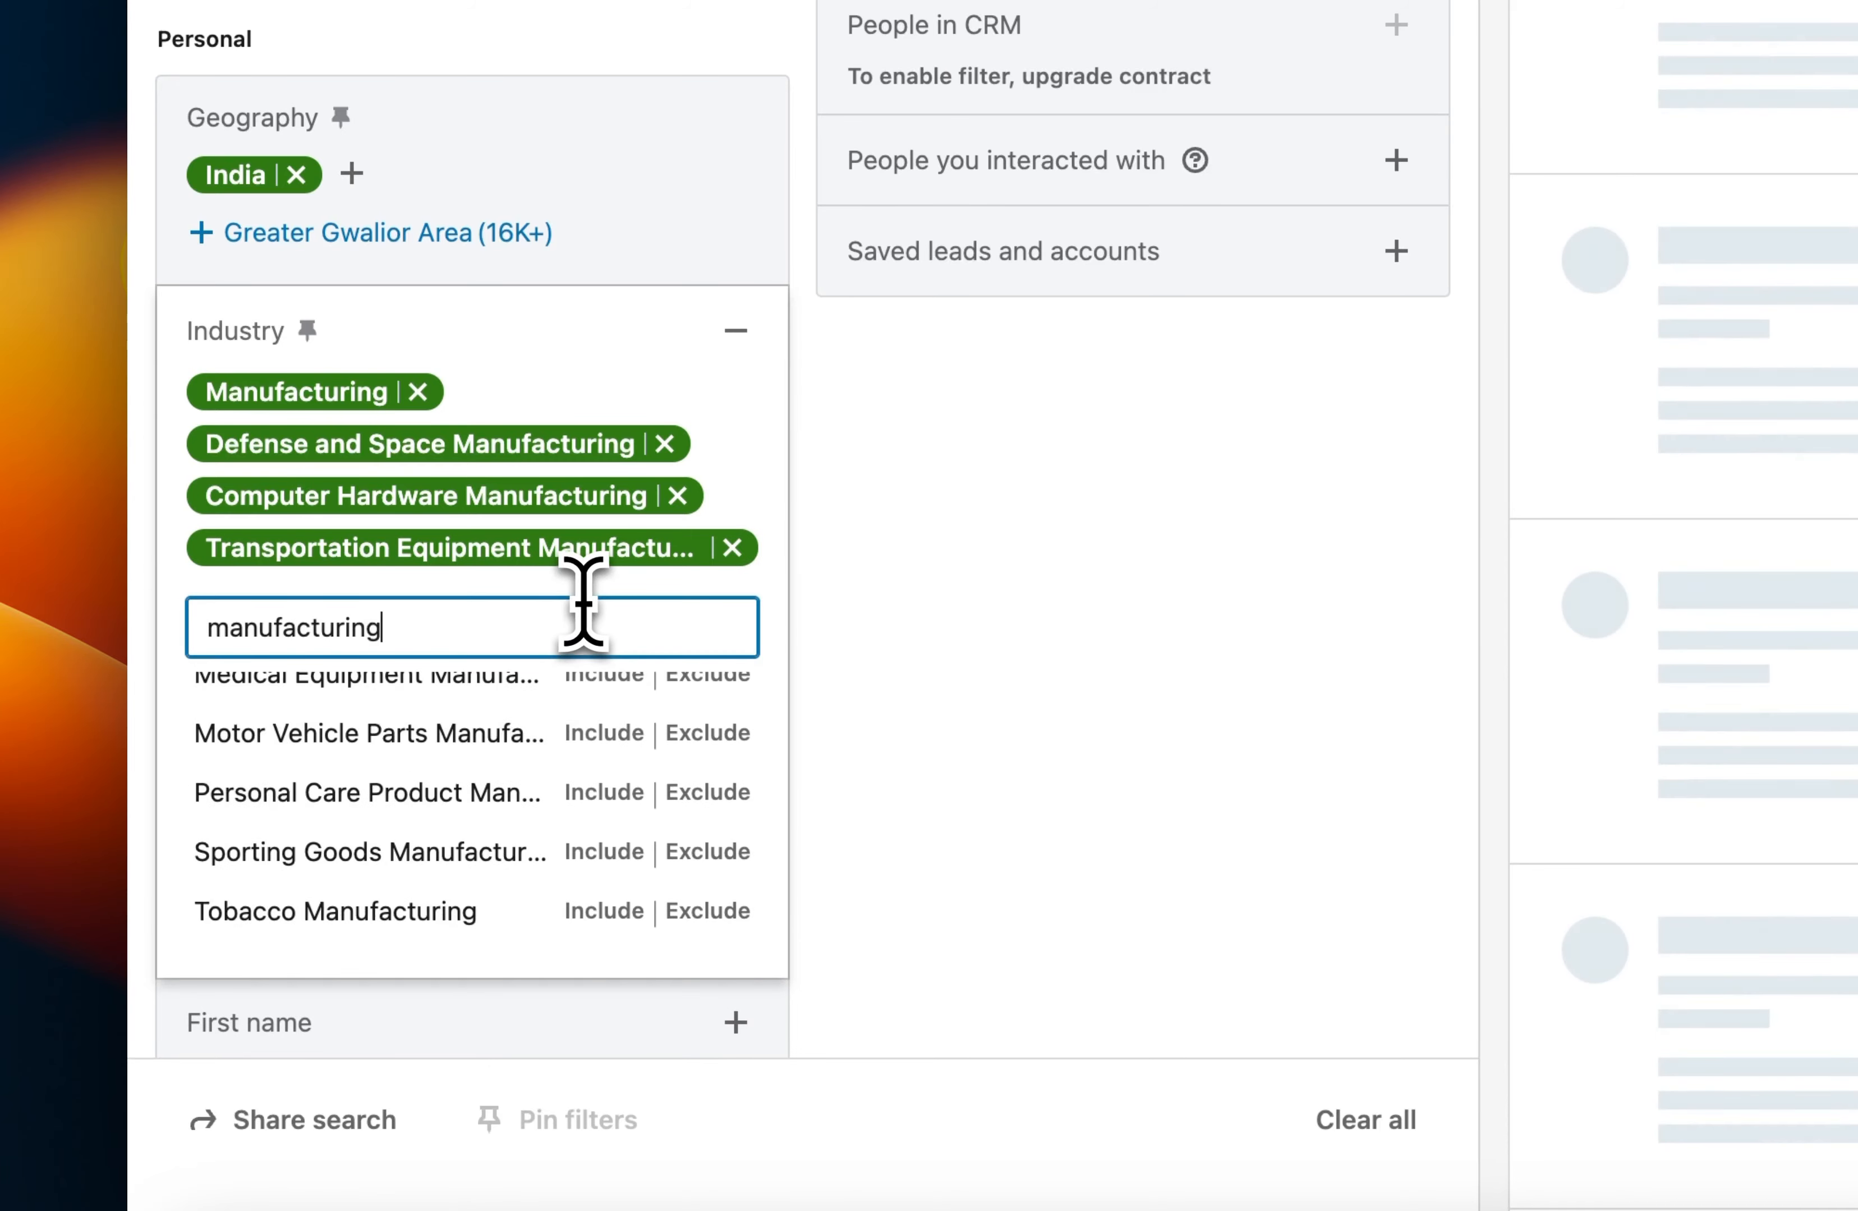
scroll(618, 700, "up", 2)
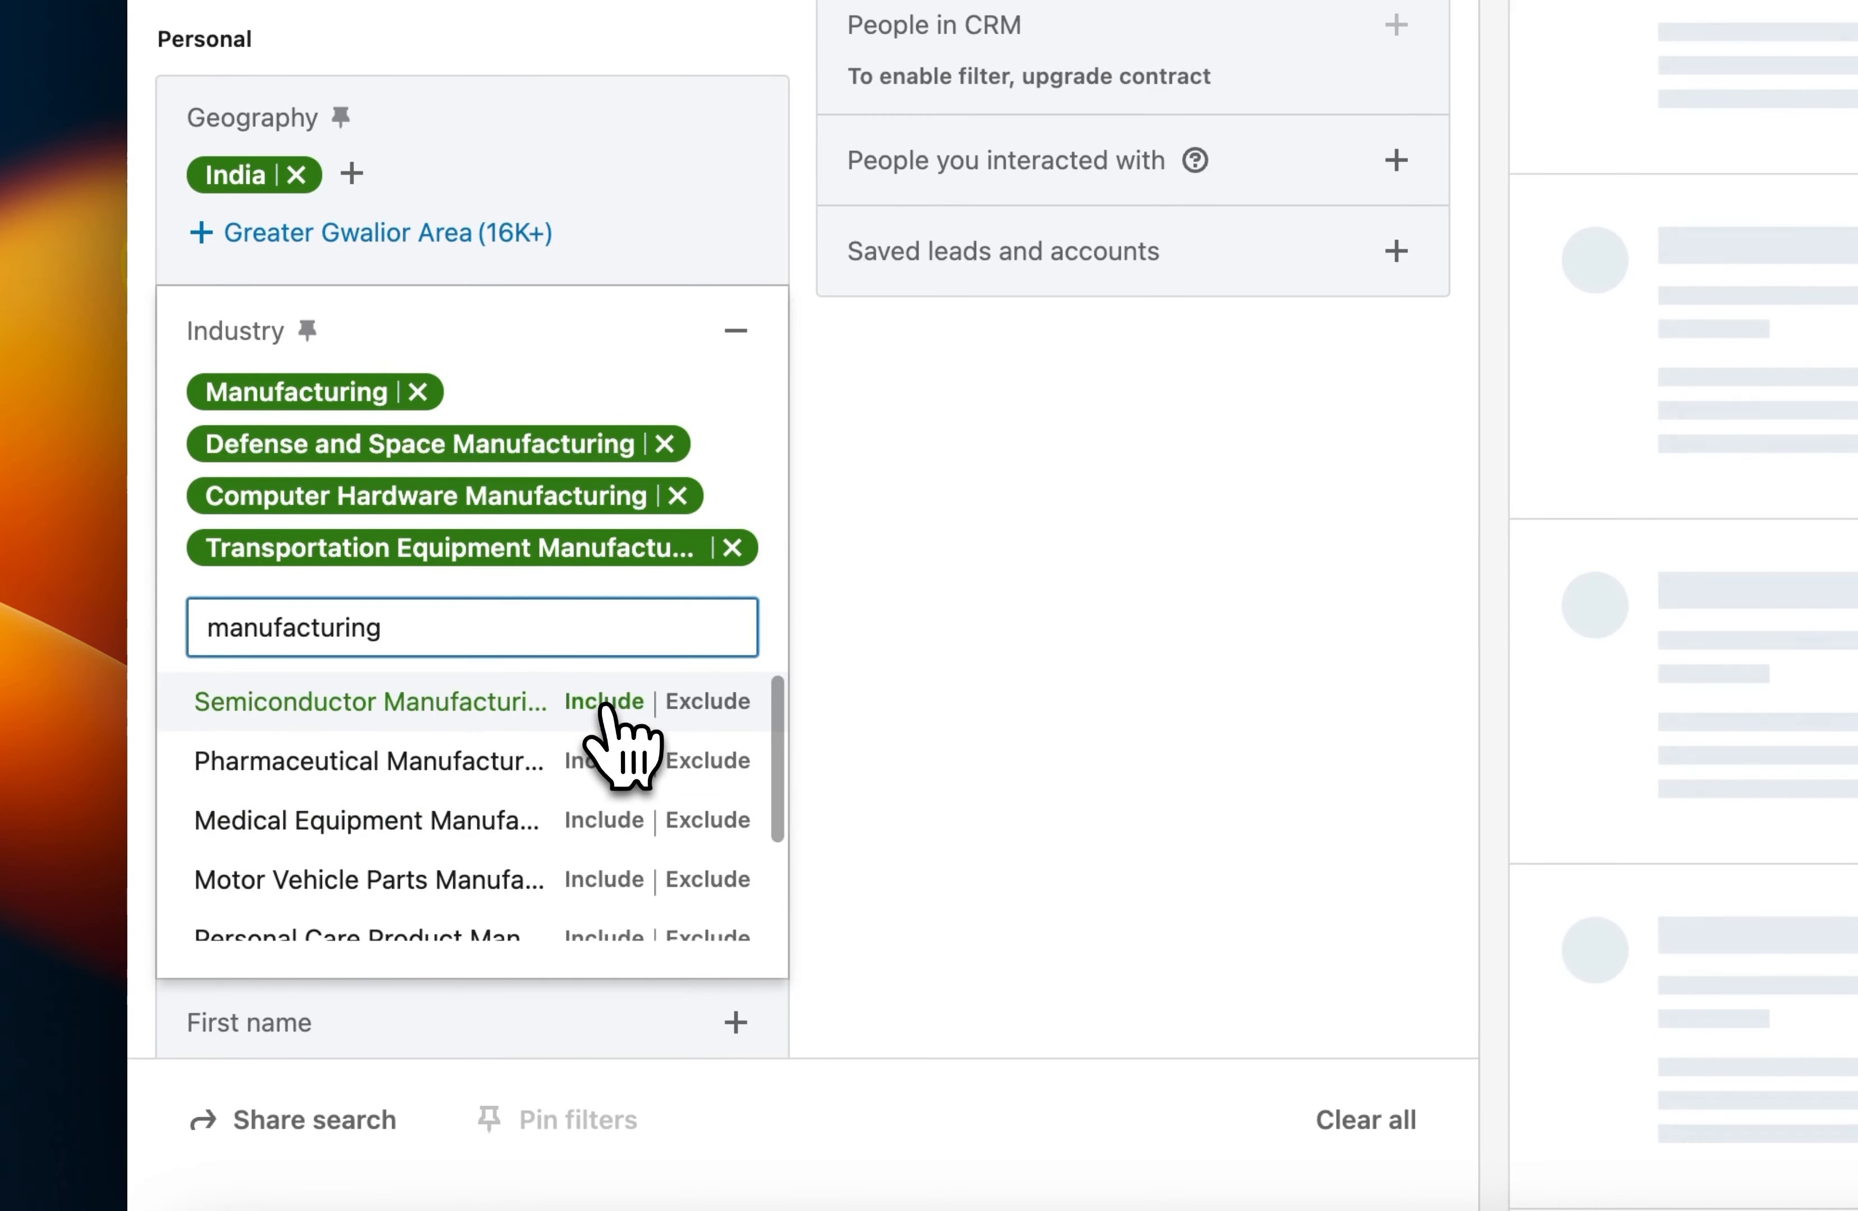
left_click(606, 702)
left_click(592, 678)
type("manufacturing")
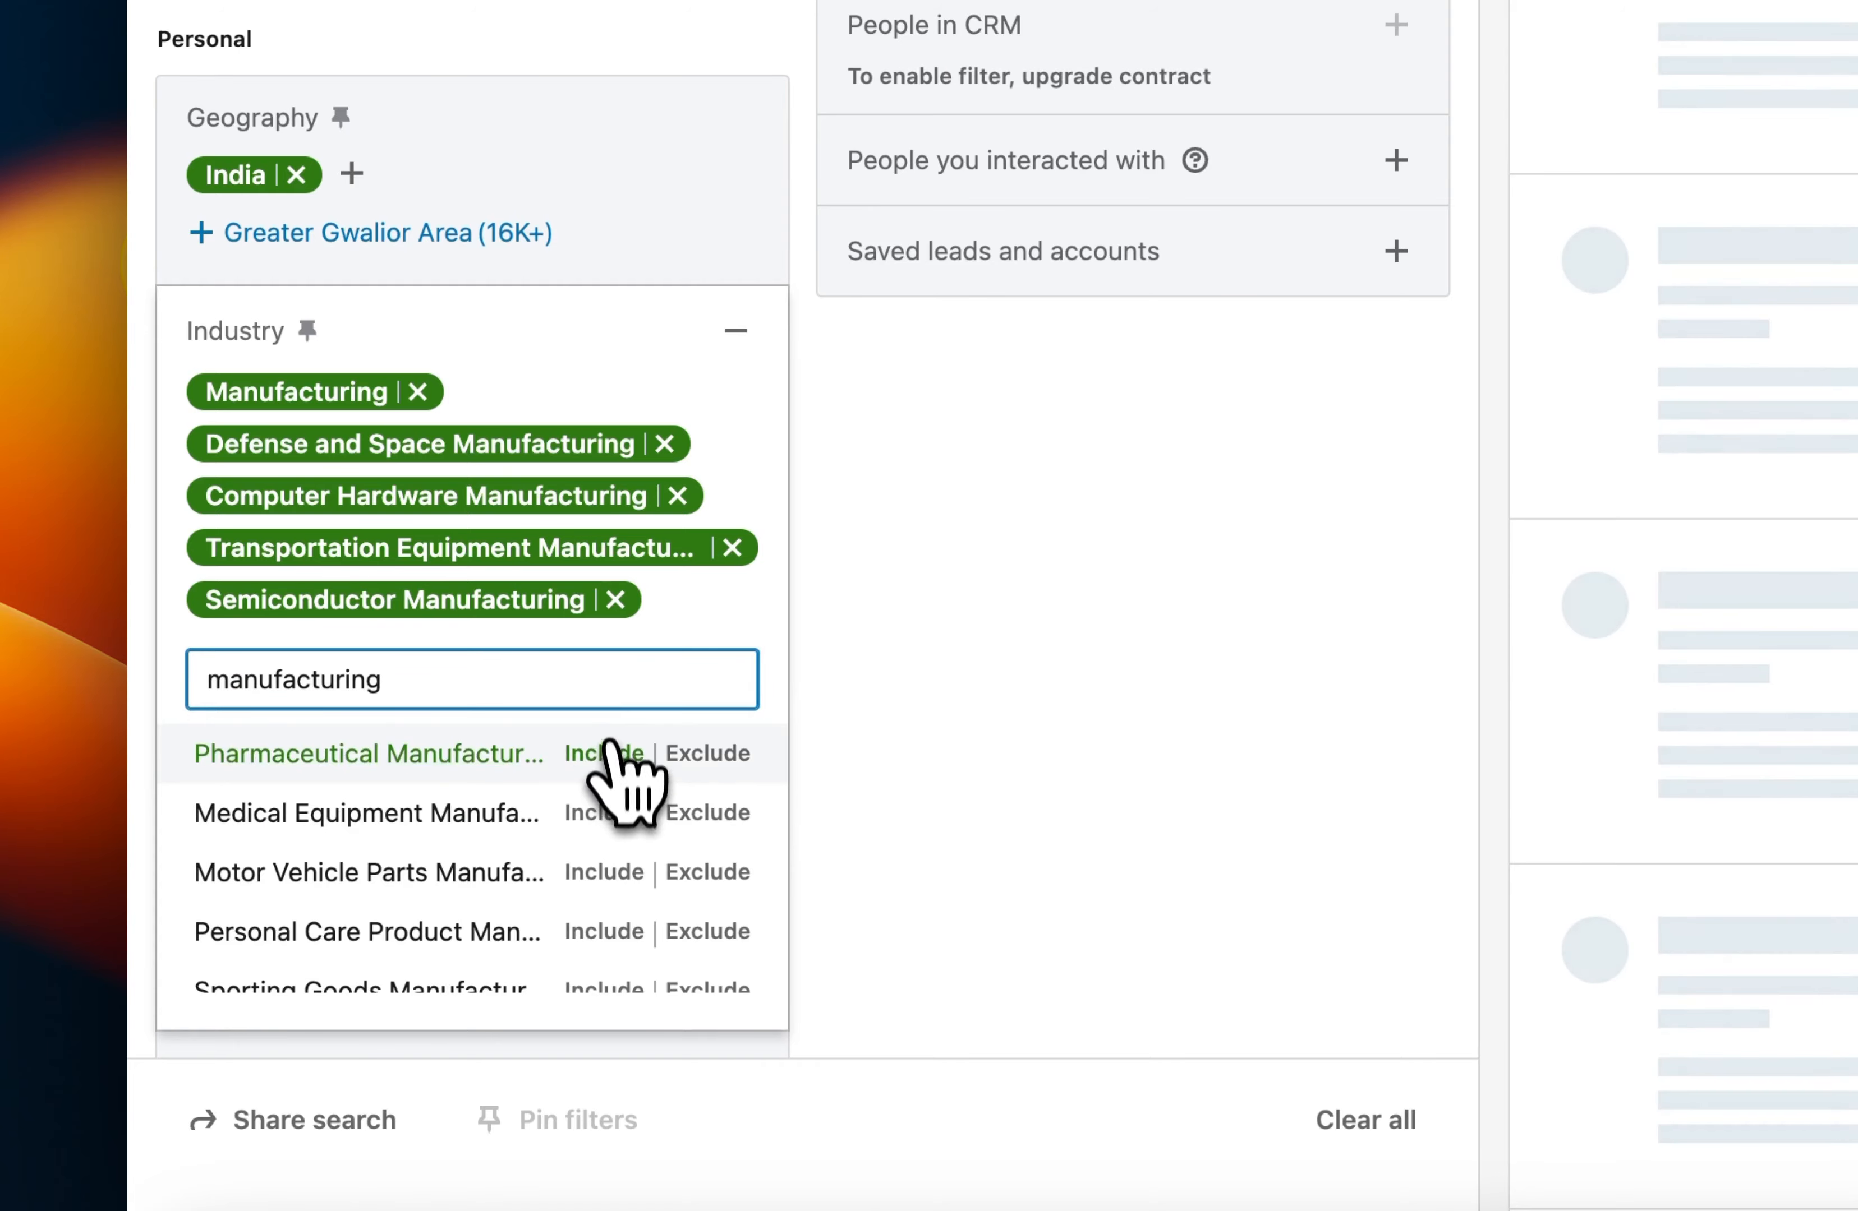
left_click(606, 751)
Include Medical Equipment Manufacturing and Motor Vehicle Parts Manufacturing in the industry filter.
left_click(593, 717)
type("manufacturing")
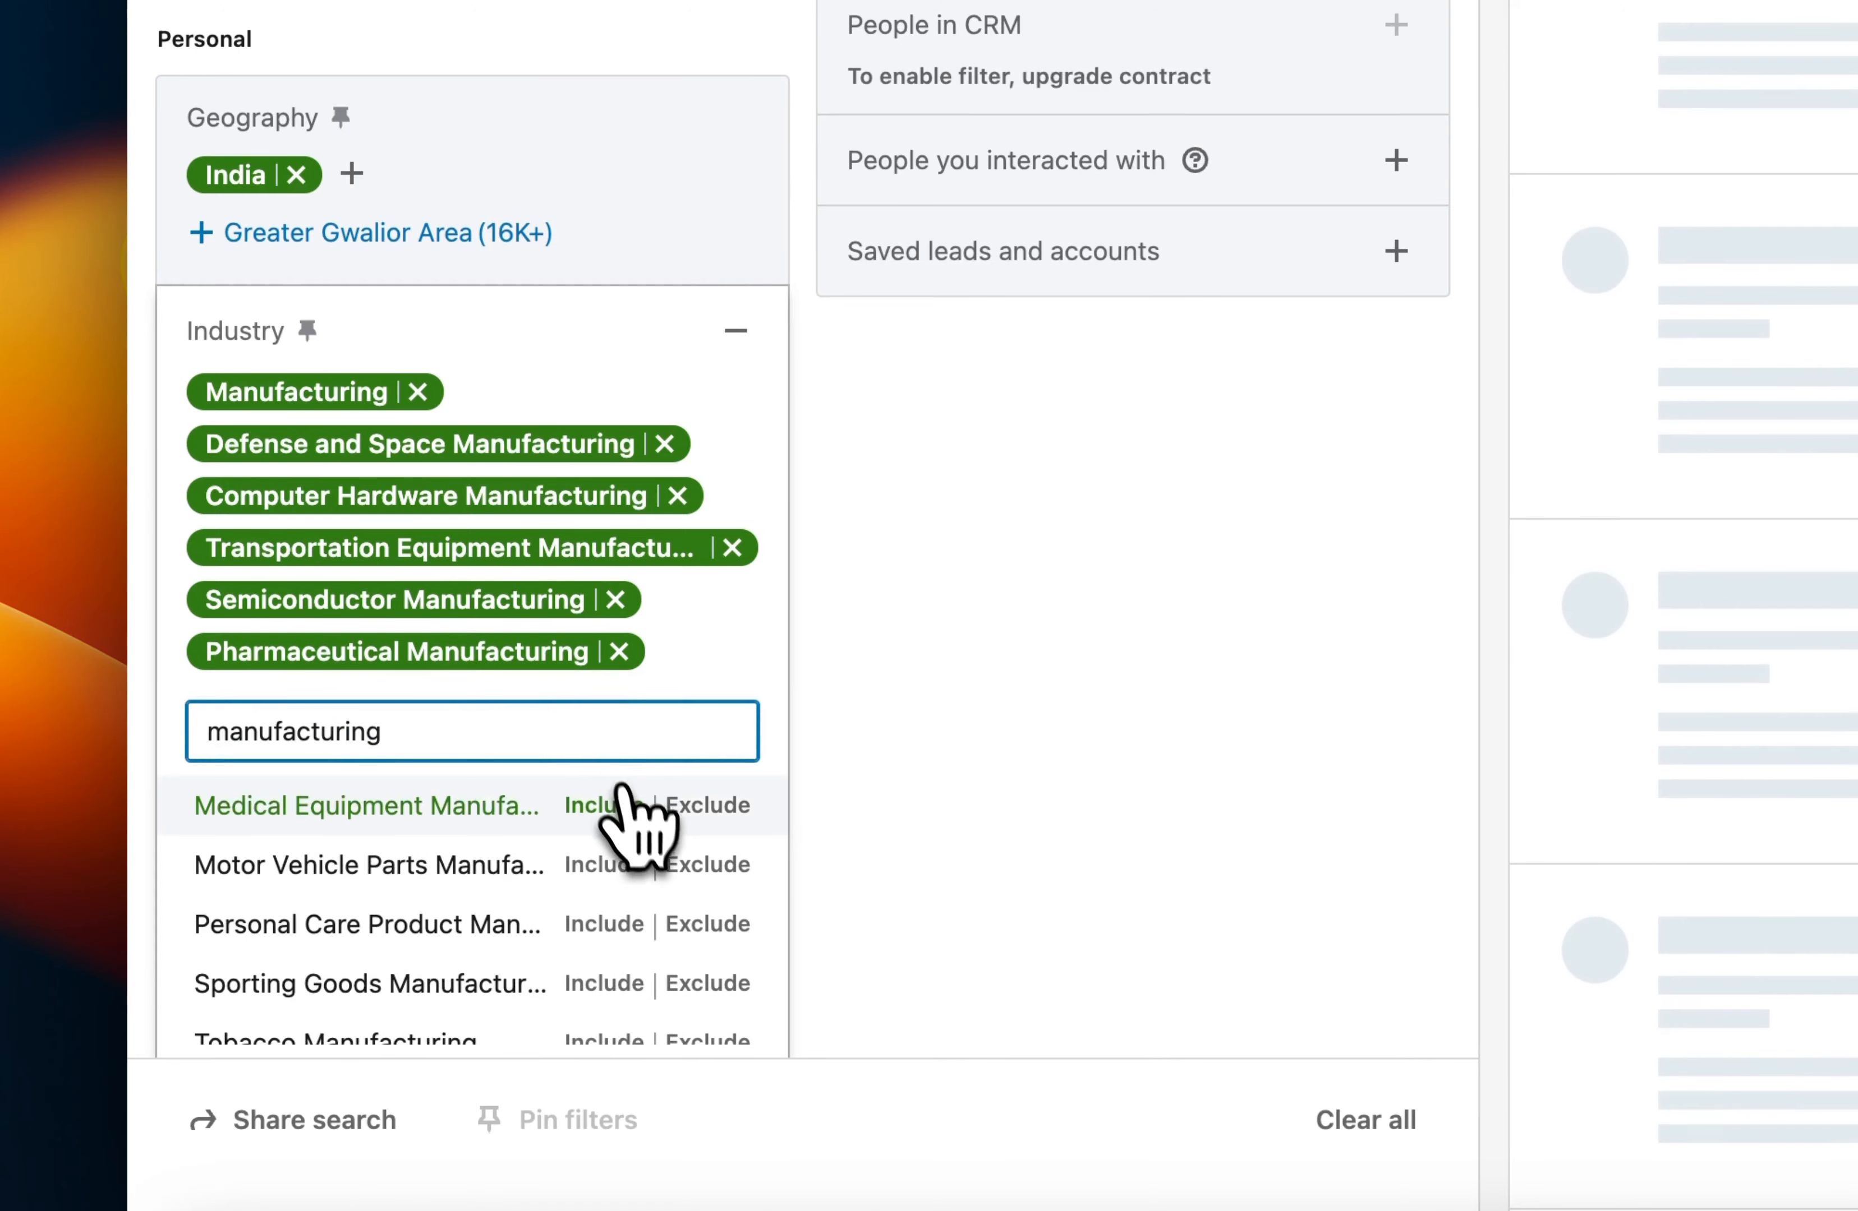
left_click(606, 805)
left_click(530, 781)
type("manufacturing")
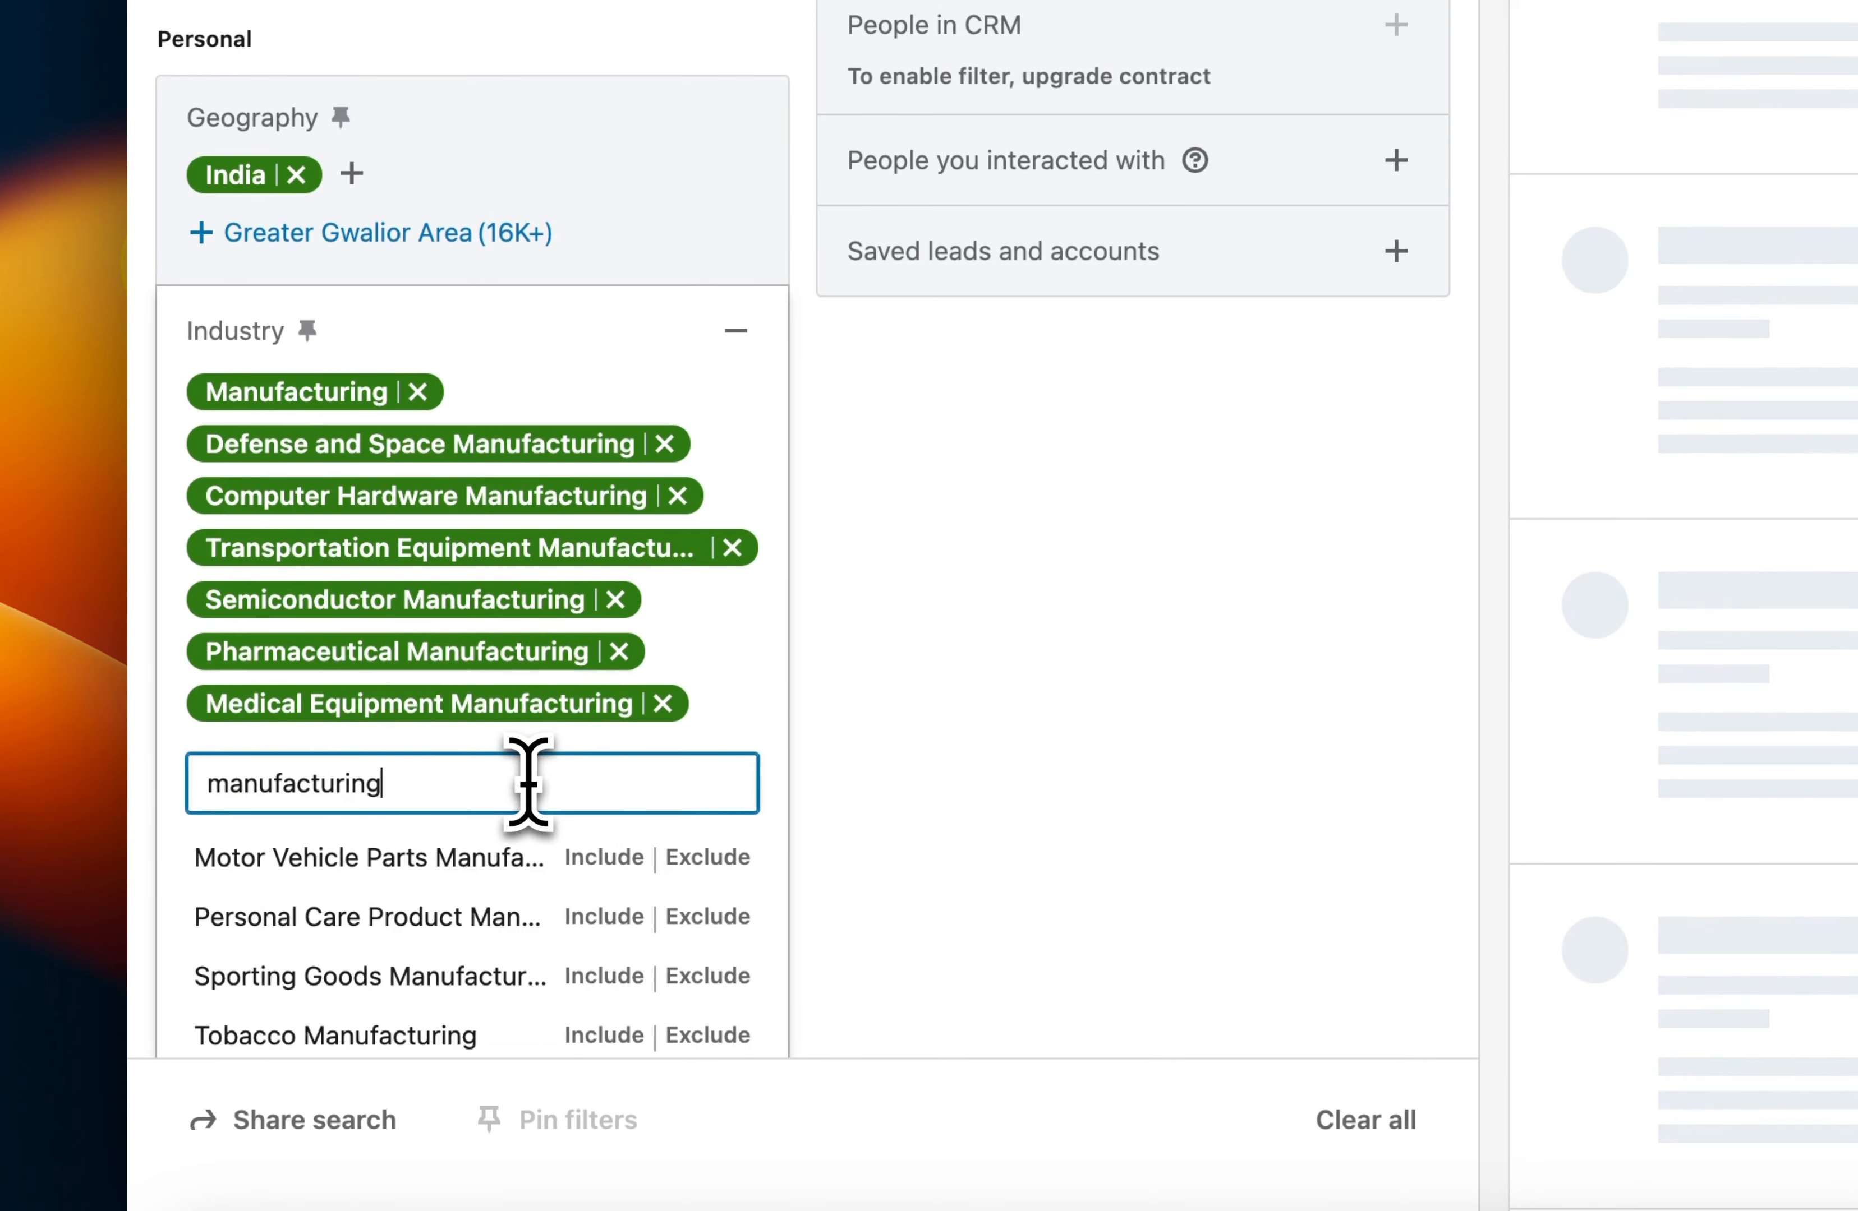
scroll(527, 787, "down", 1)
left_click(602, 749)
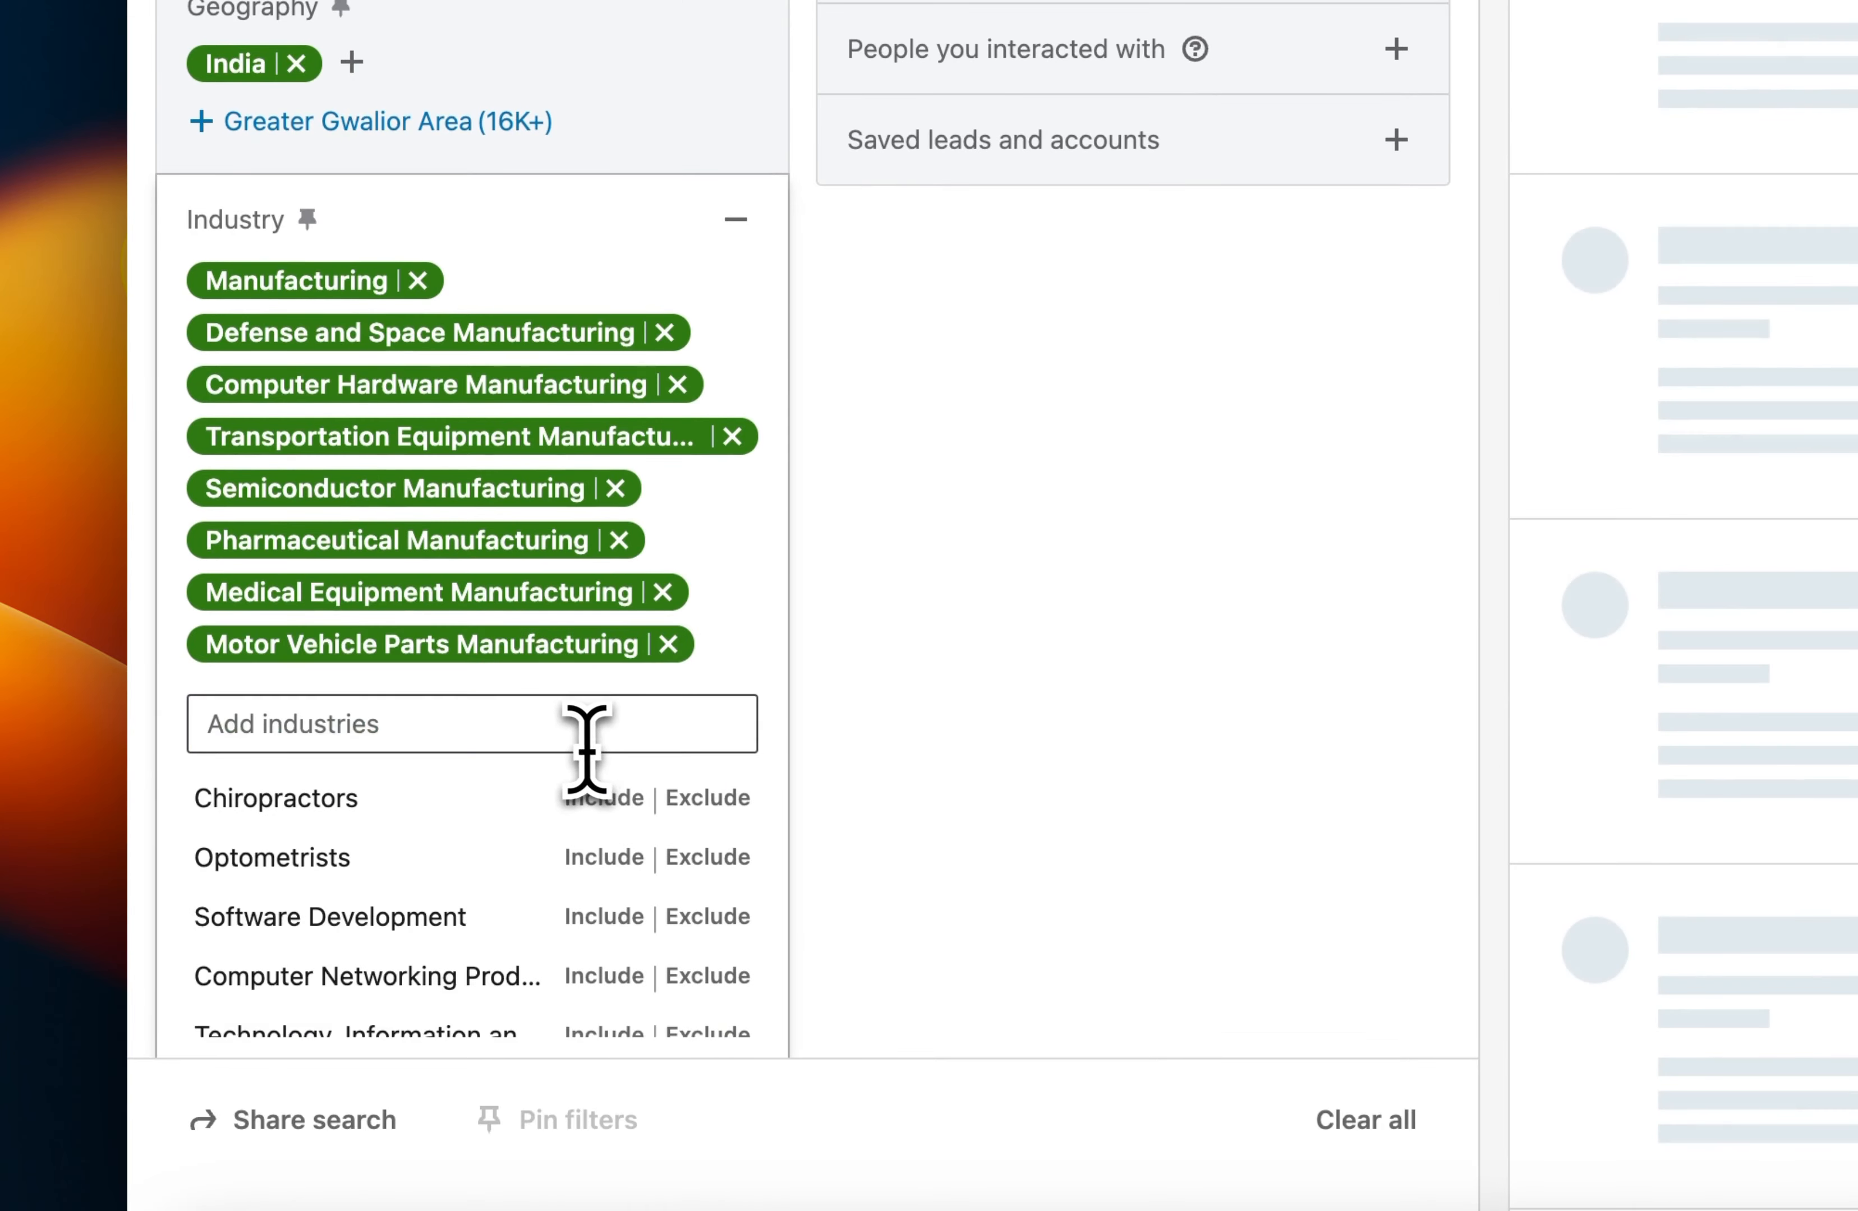
Complete the industry filter by including Personal Care Product, Sporting Goods and Tobacco Manufacturing.
type("manufacturing")
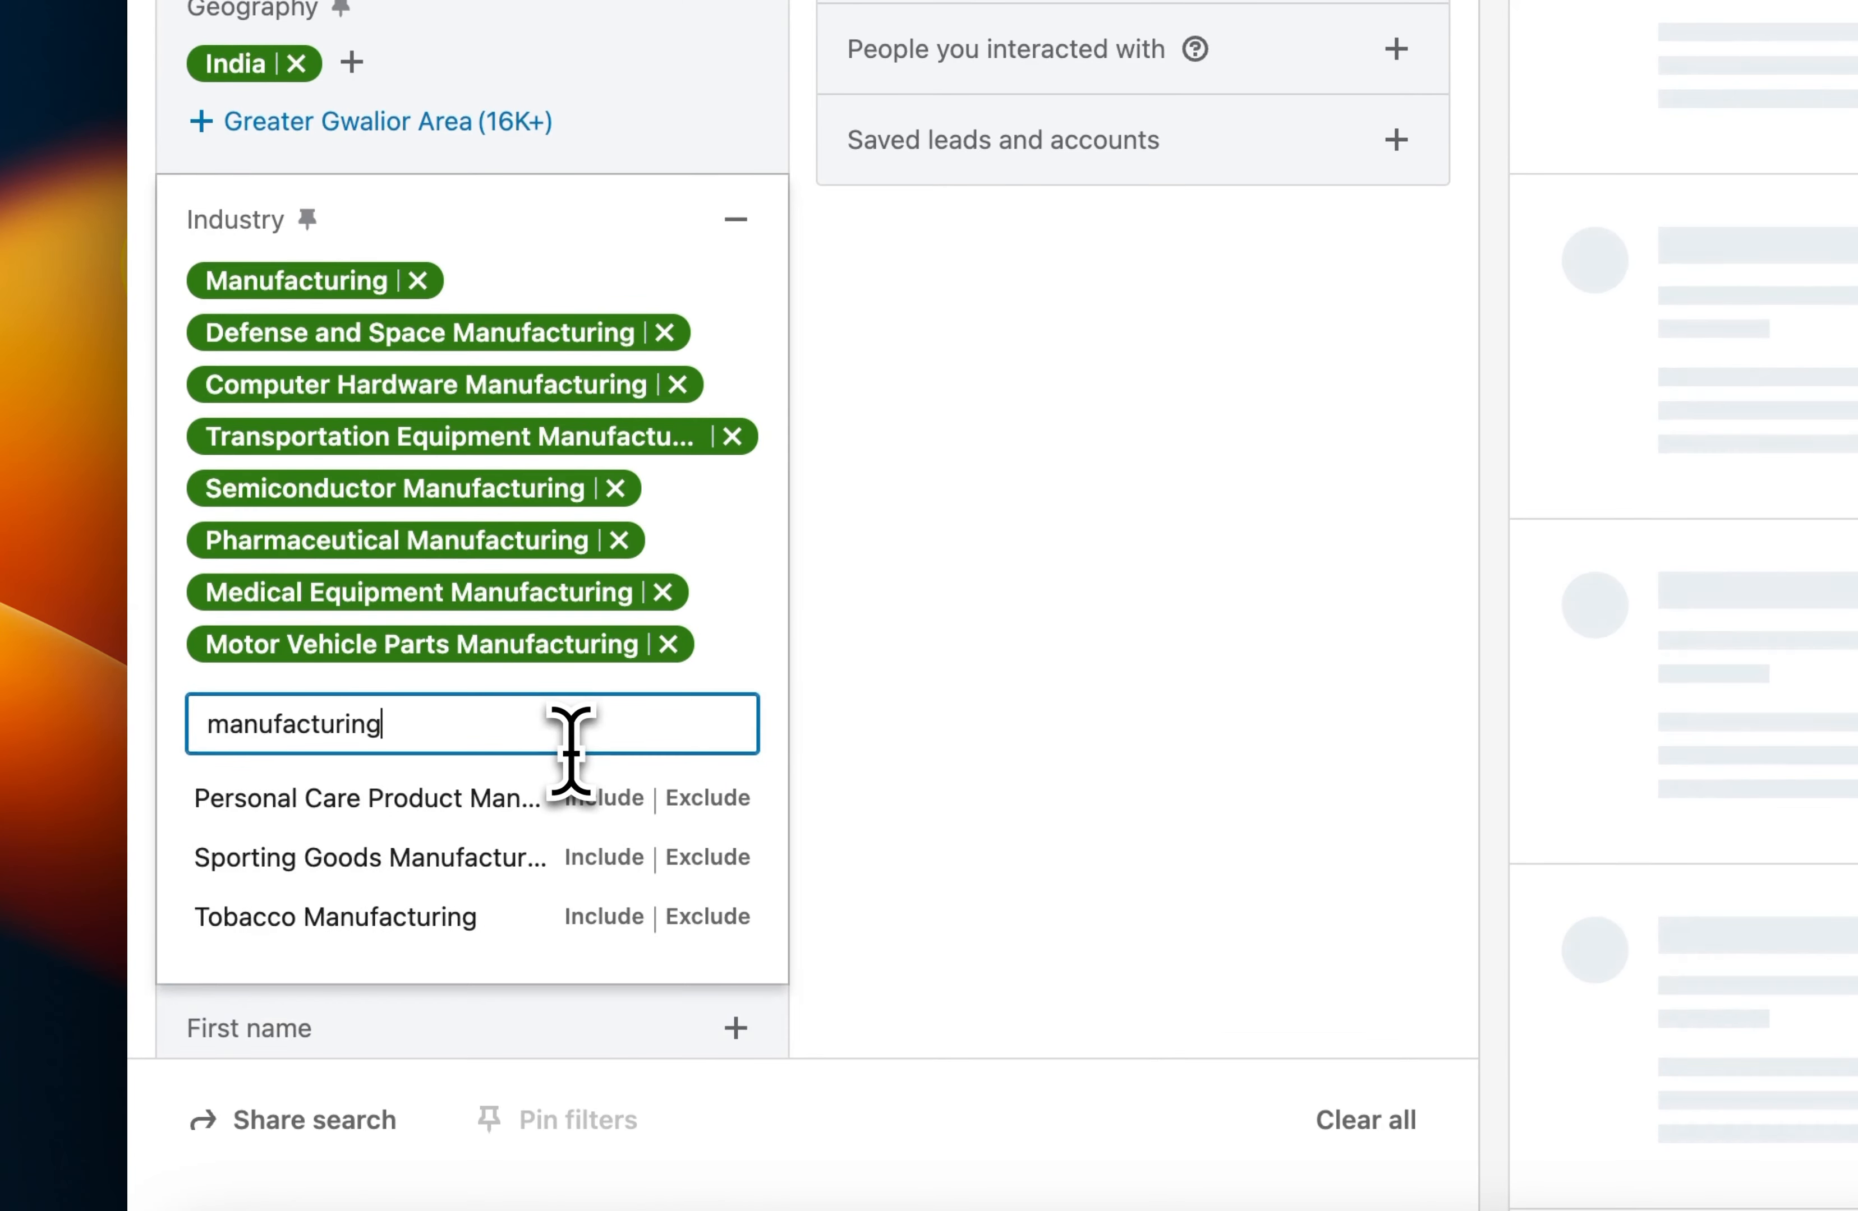
left_click(617, 794)
left_click(605, 782)
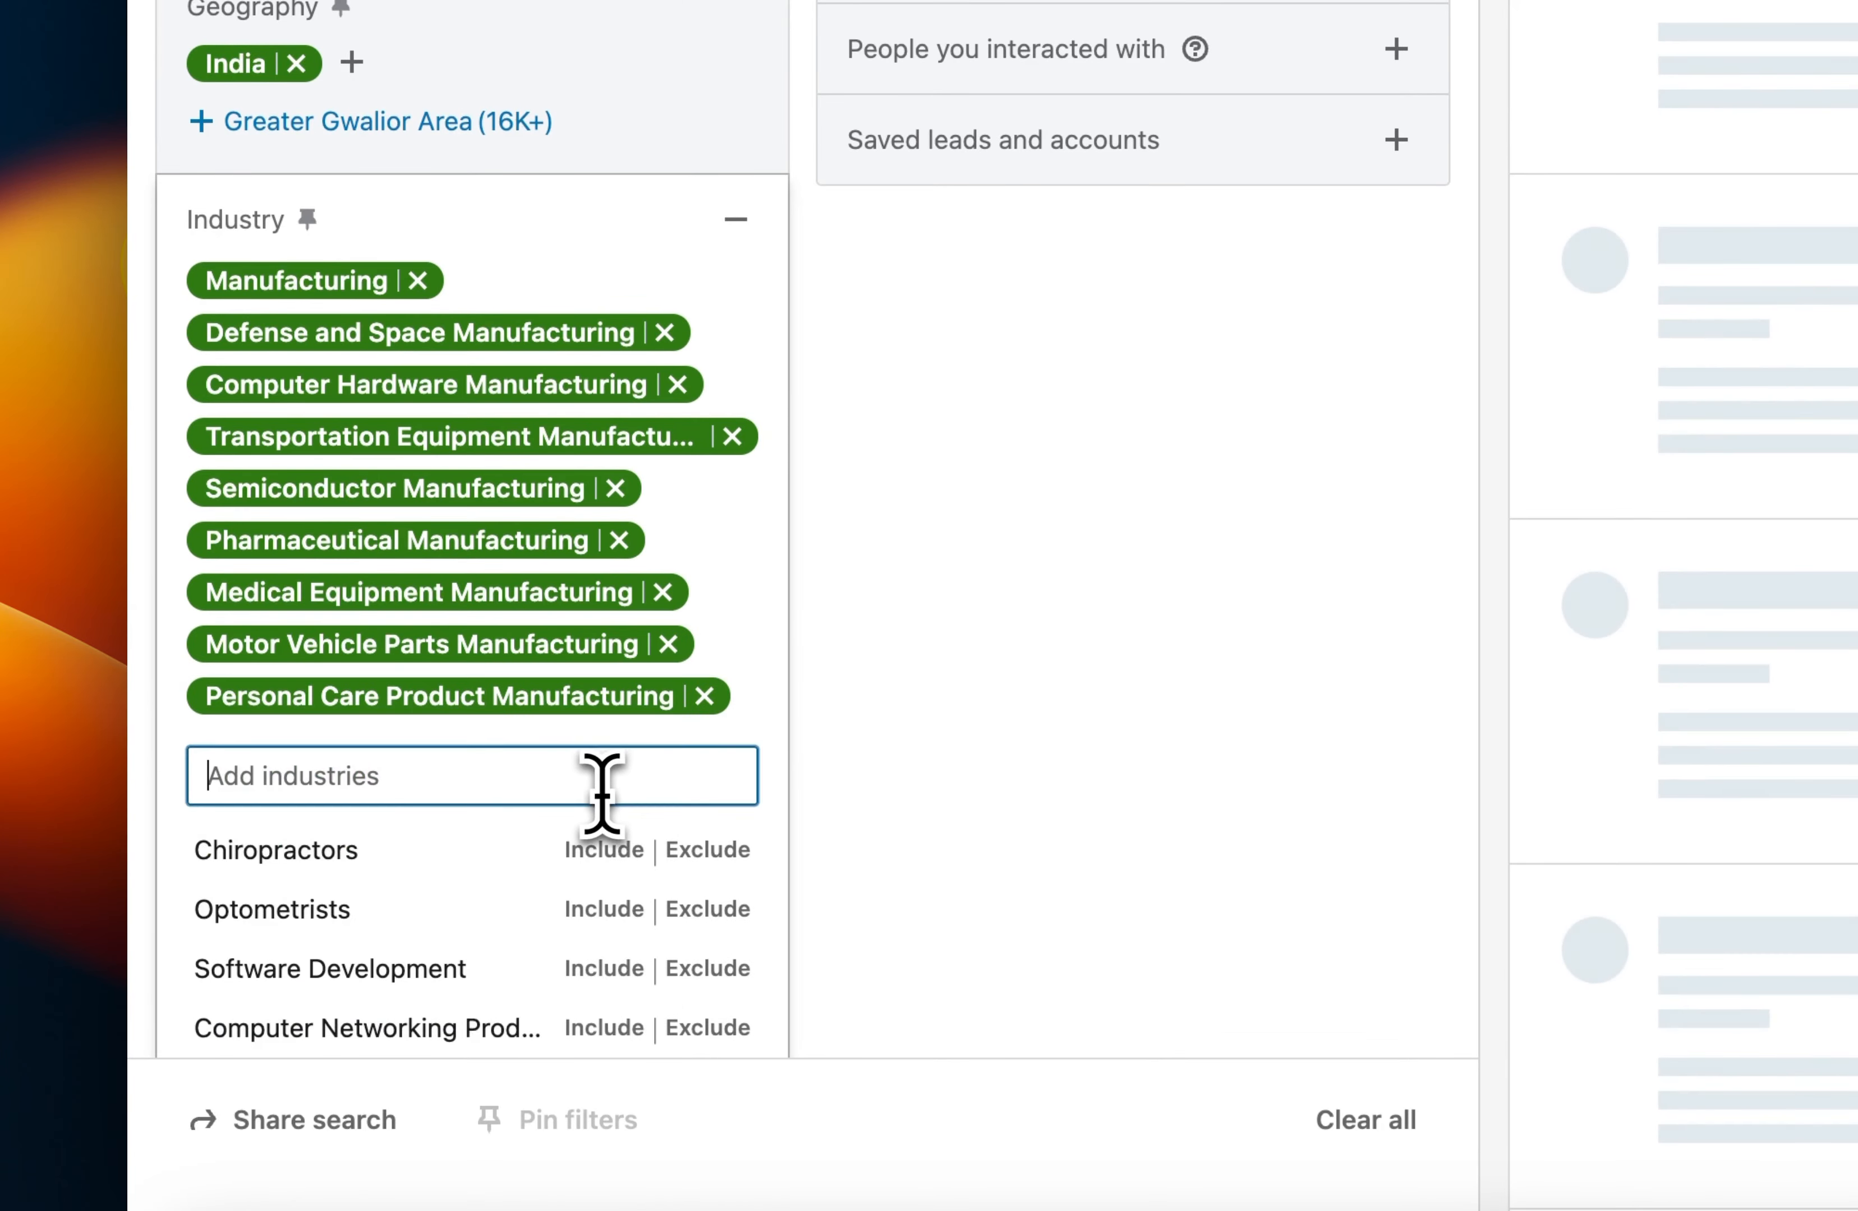
type("manufacturing")
left_click(617, 838)
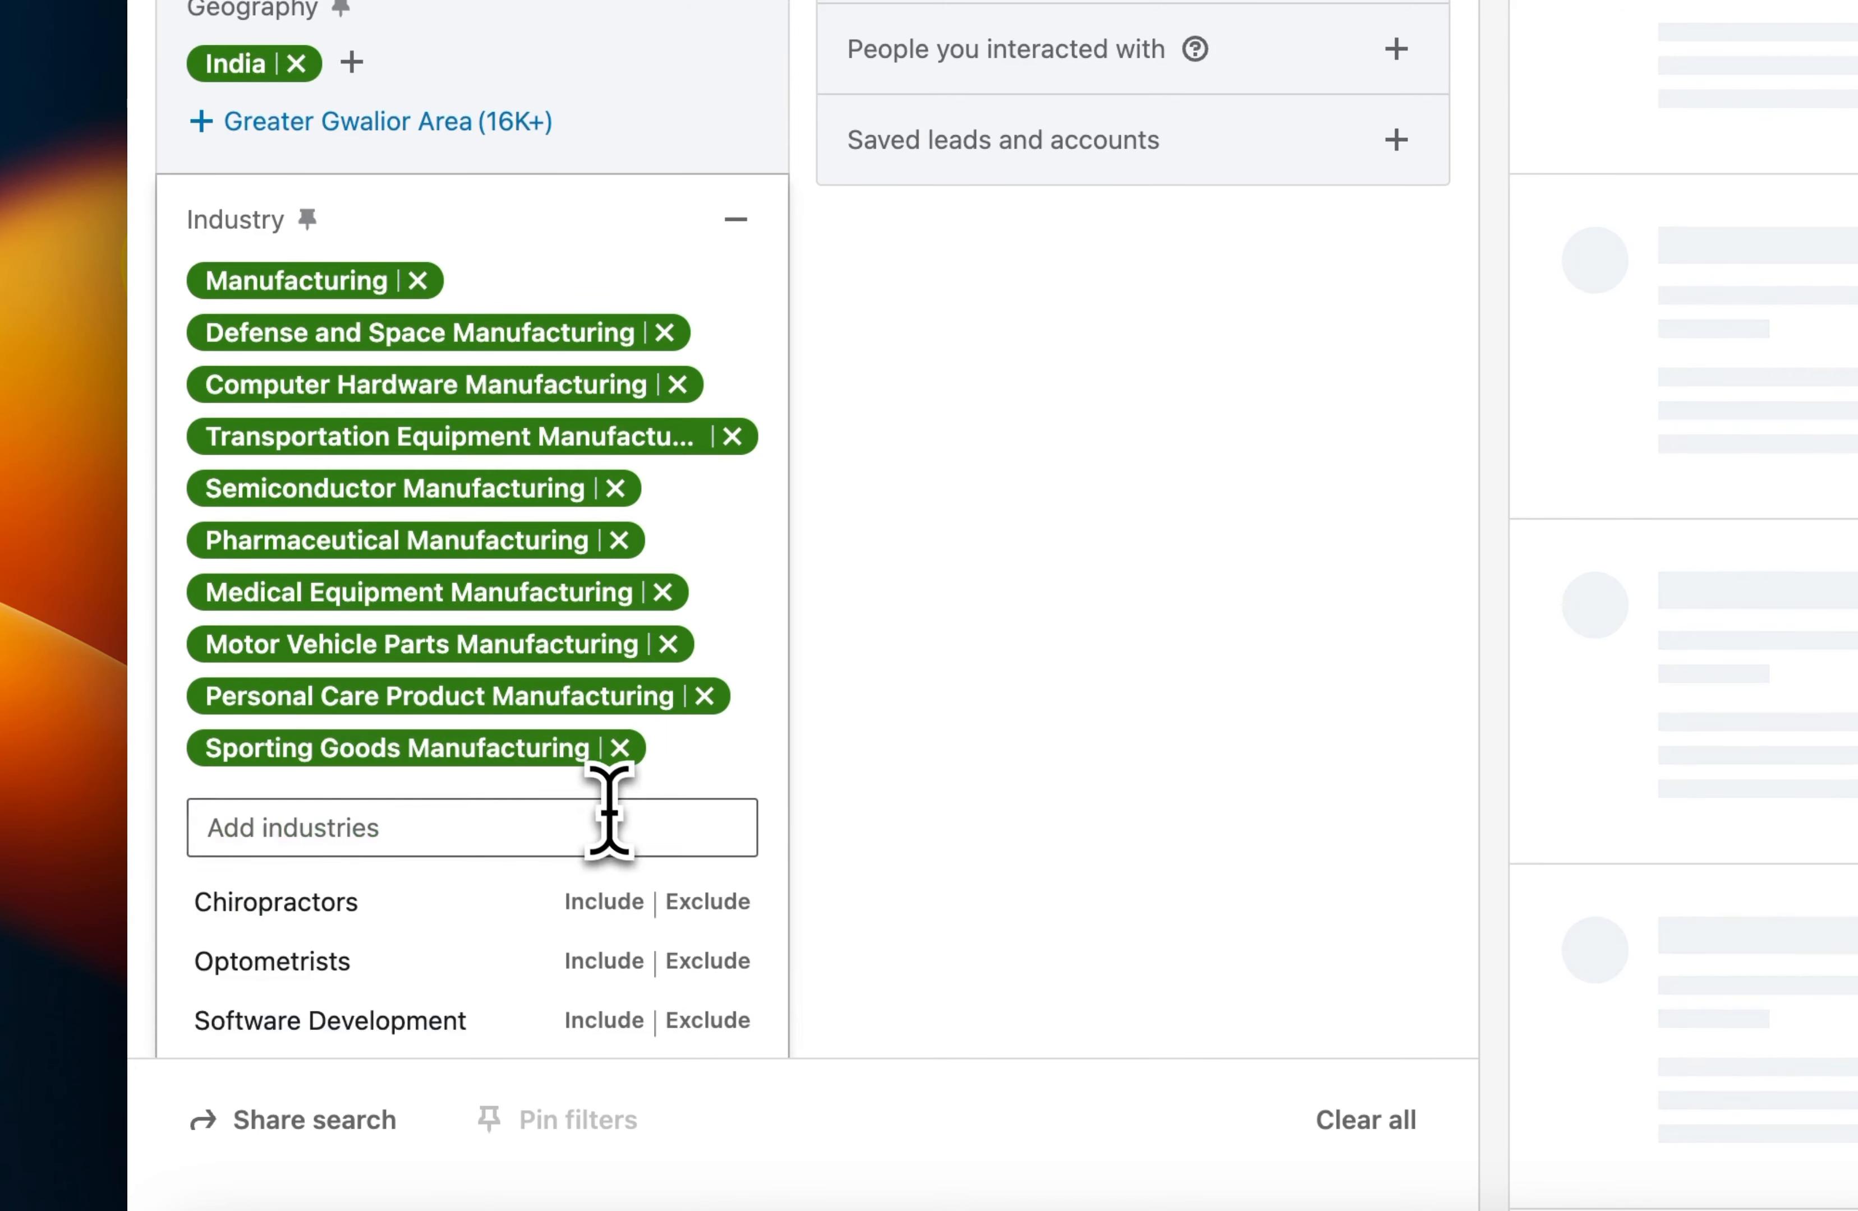
type("manufacturing")
left_click(609, 902)
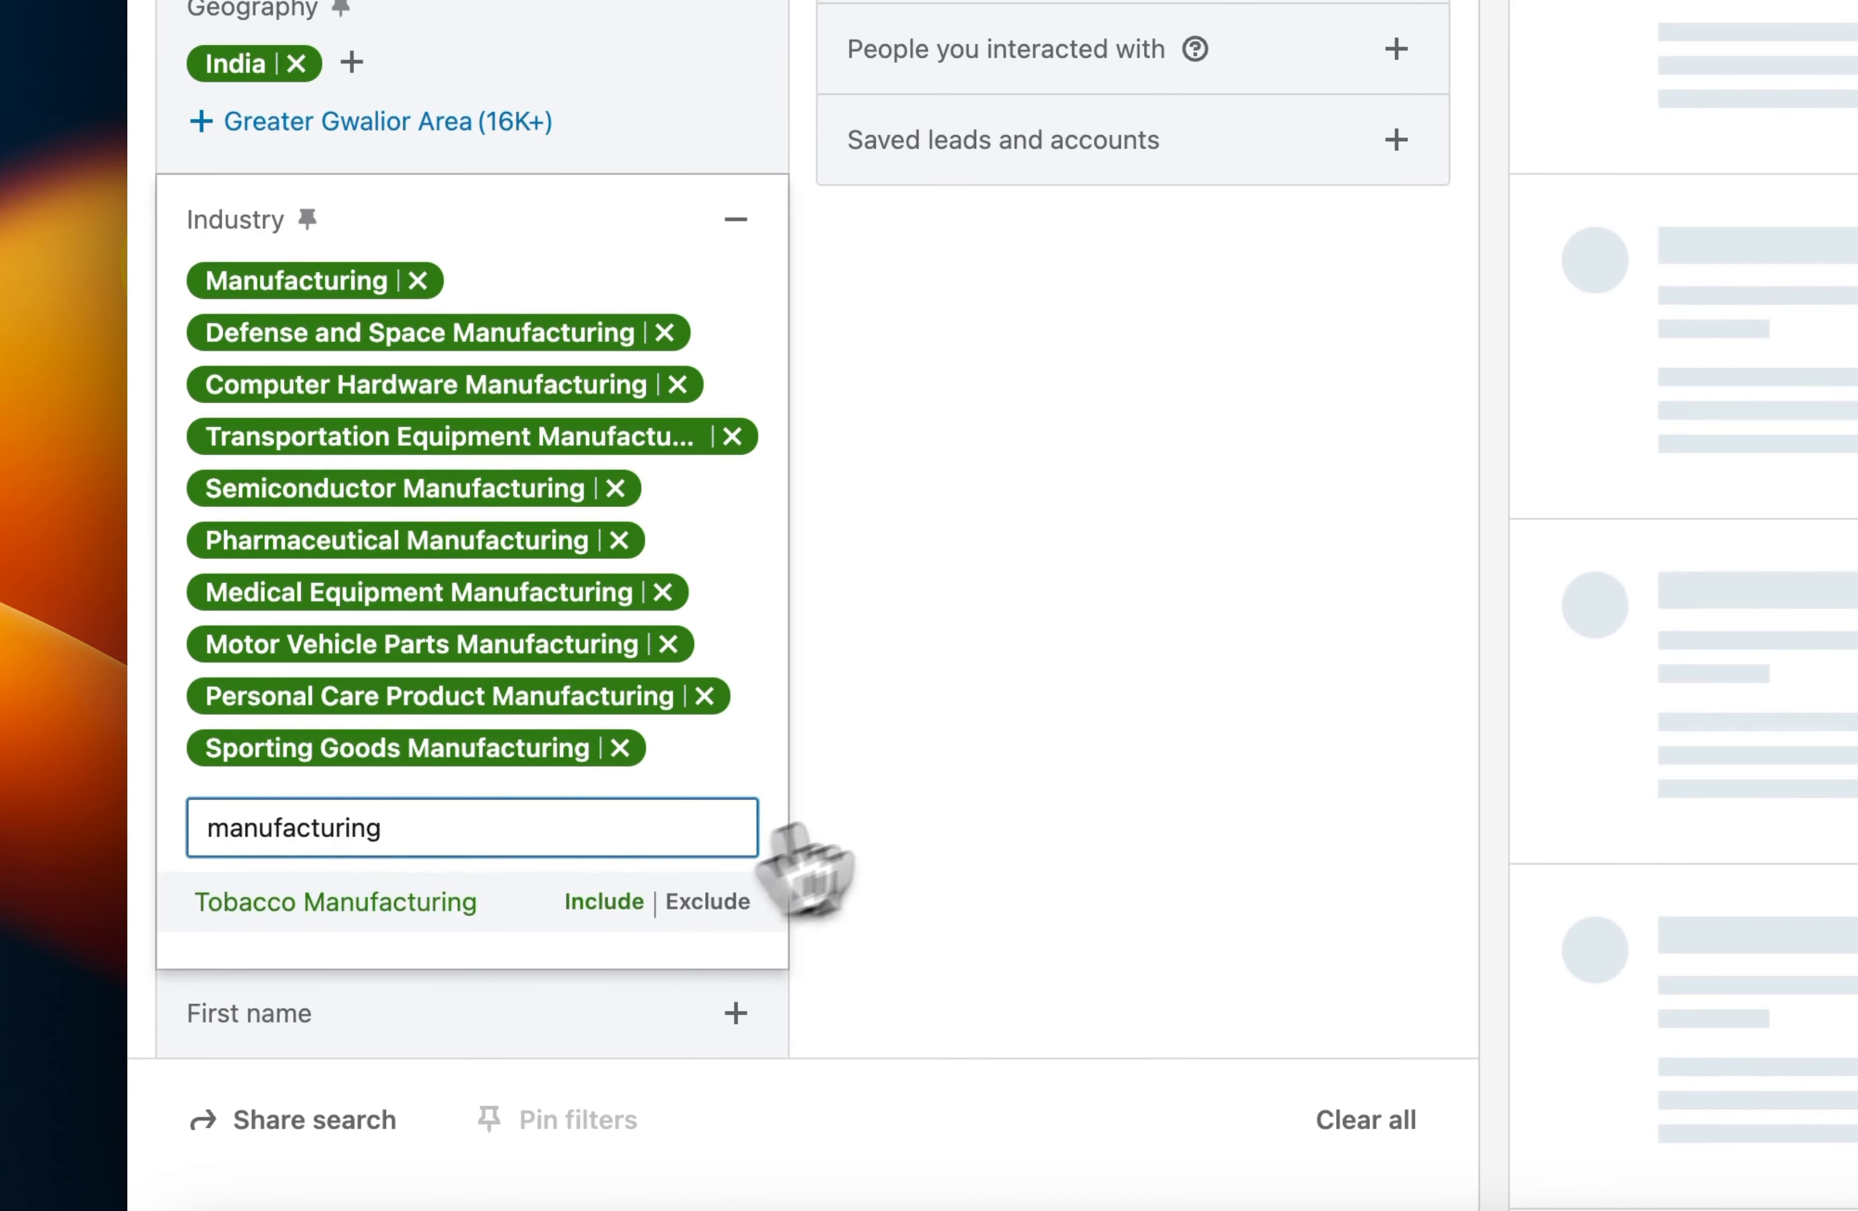
left_click(972, 777)
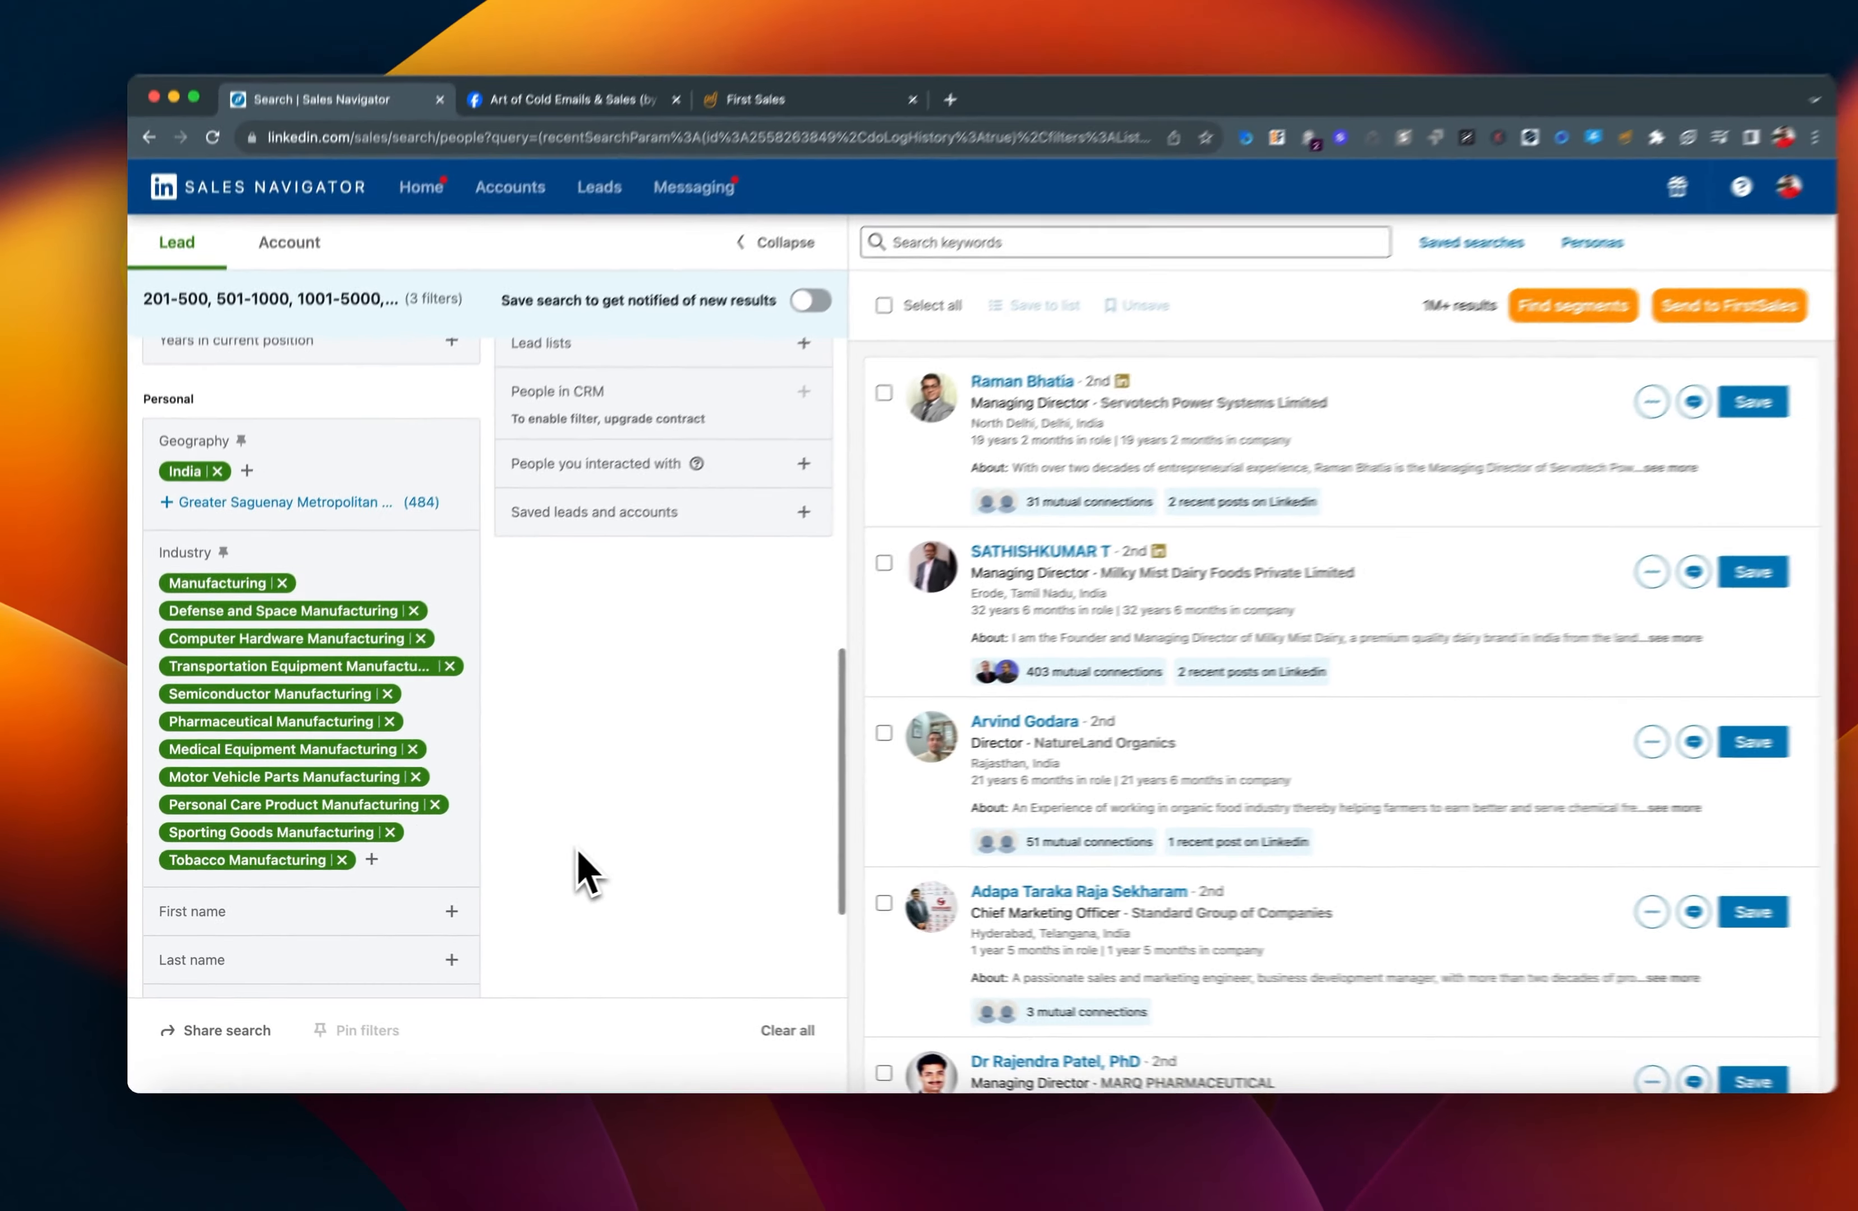
Filter the leads by the seniority levels Owner / Partner and CXO.
scroll(549, 854, "up", 7)
scroll(549, 854, "down", 2)
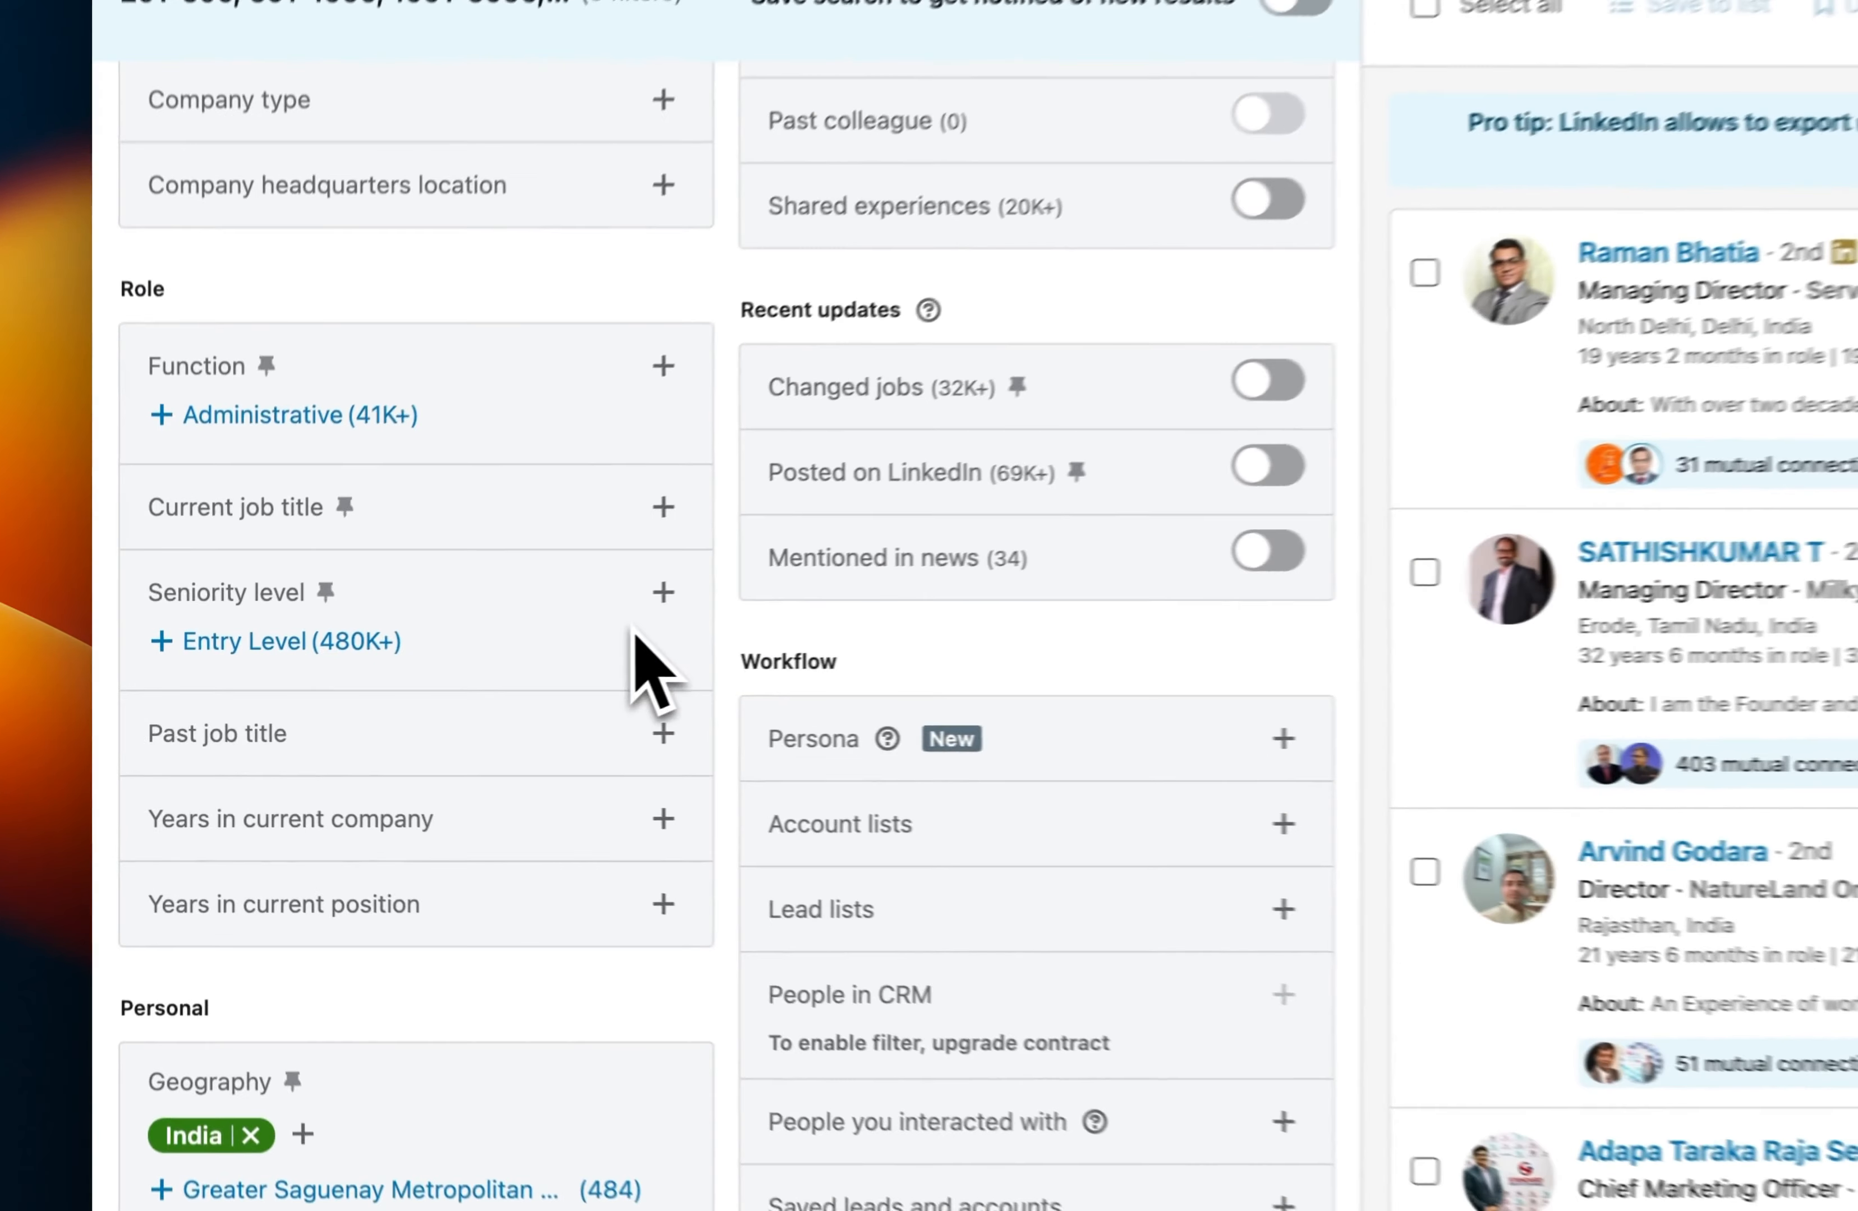
left_click(430, 657)
scroll(560, 767, "down", 3)
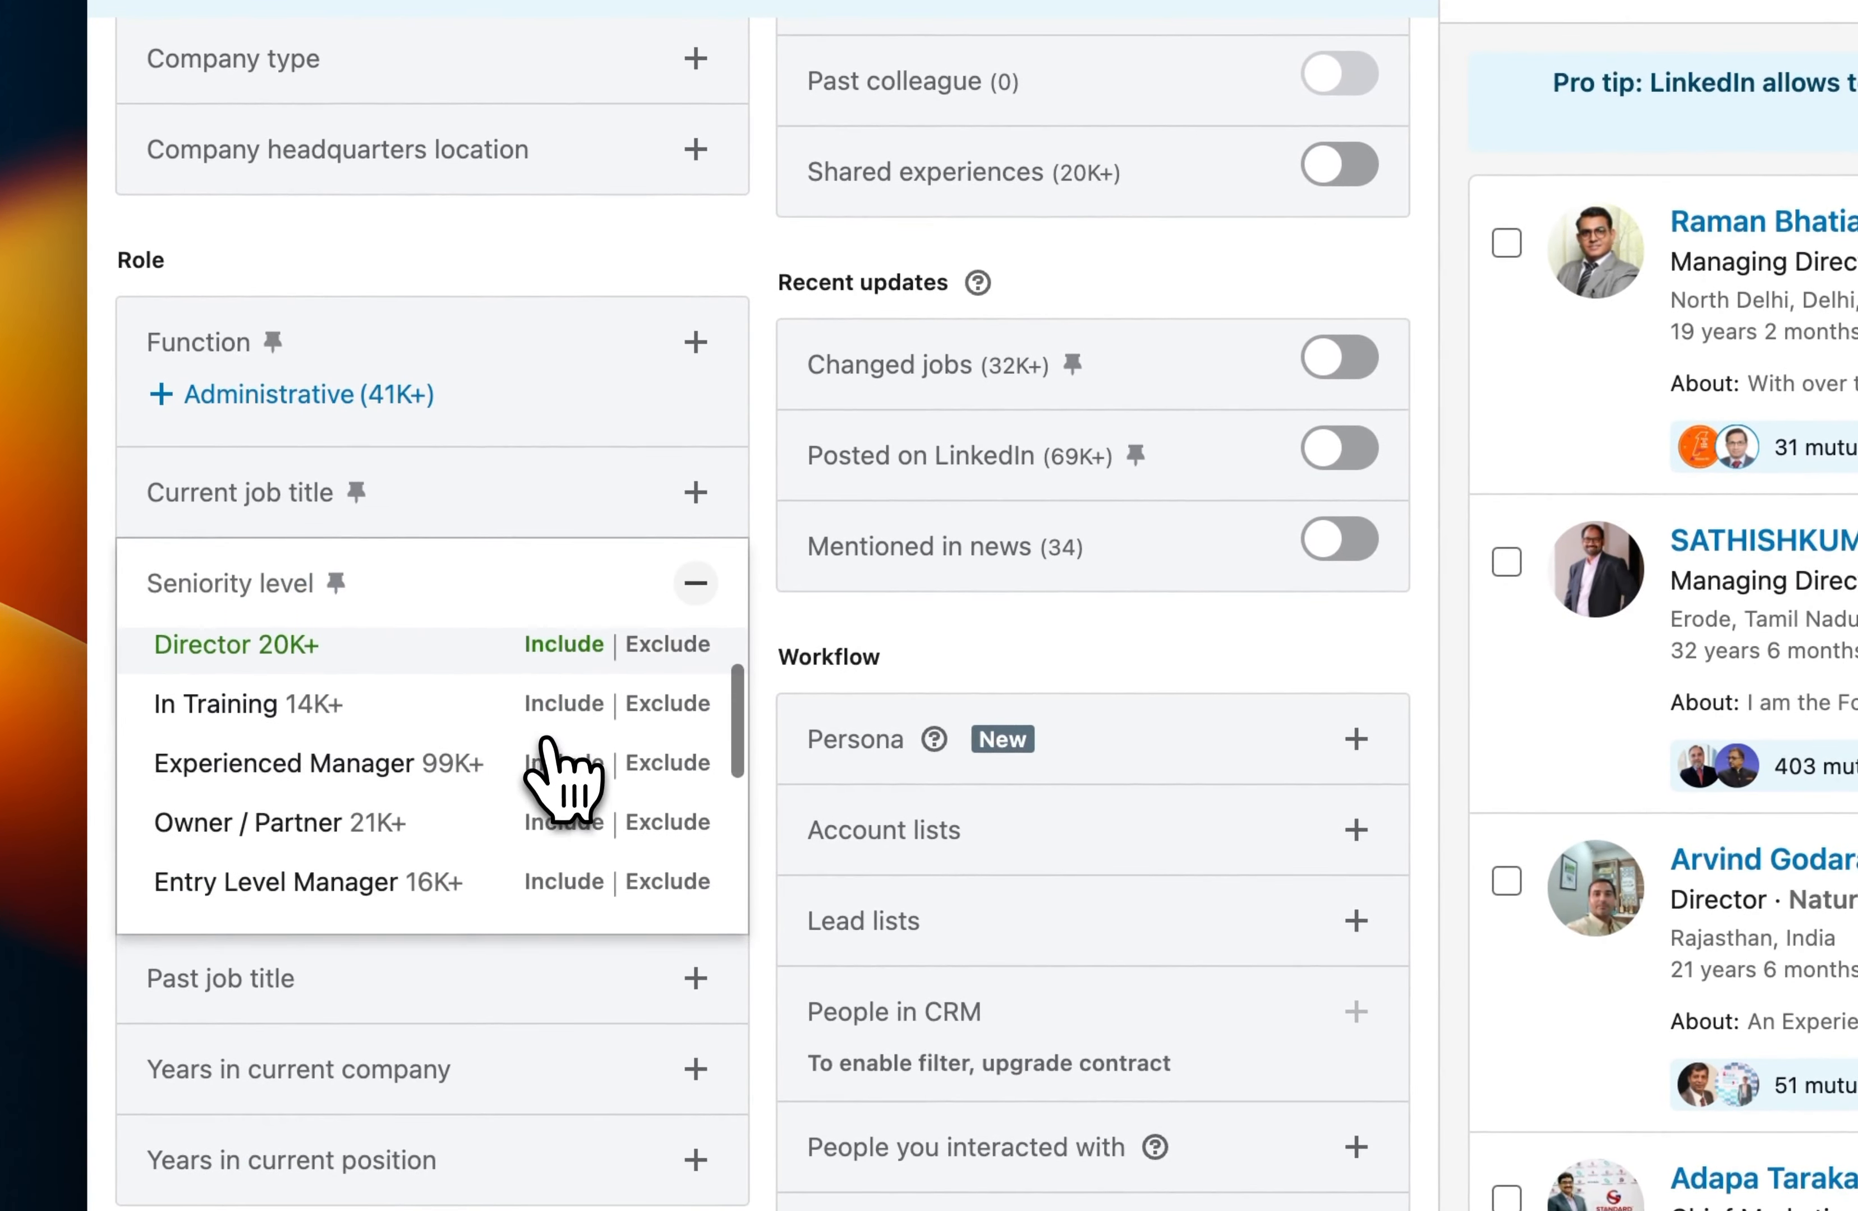
left_click(555, 739)
scroll(537, 735, "up", 2)
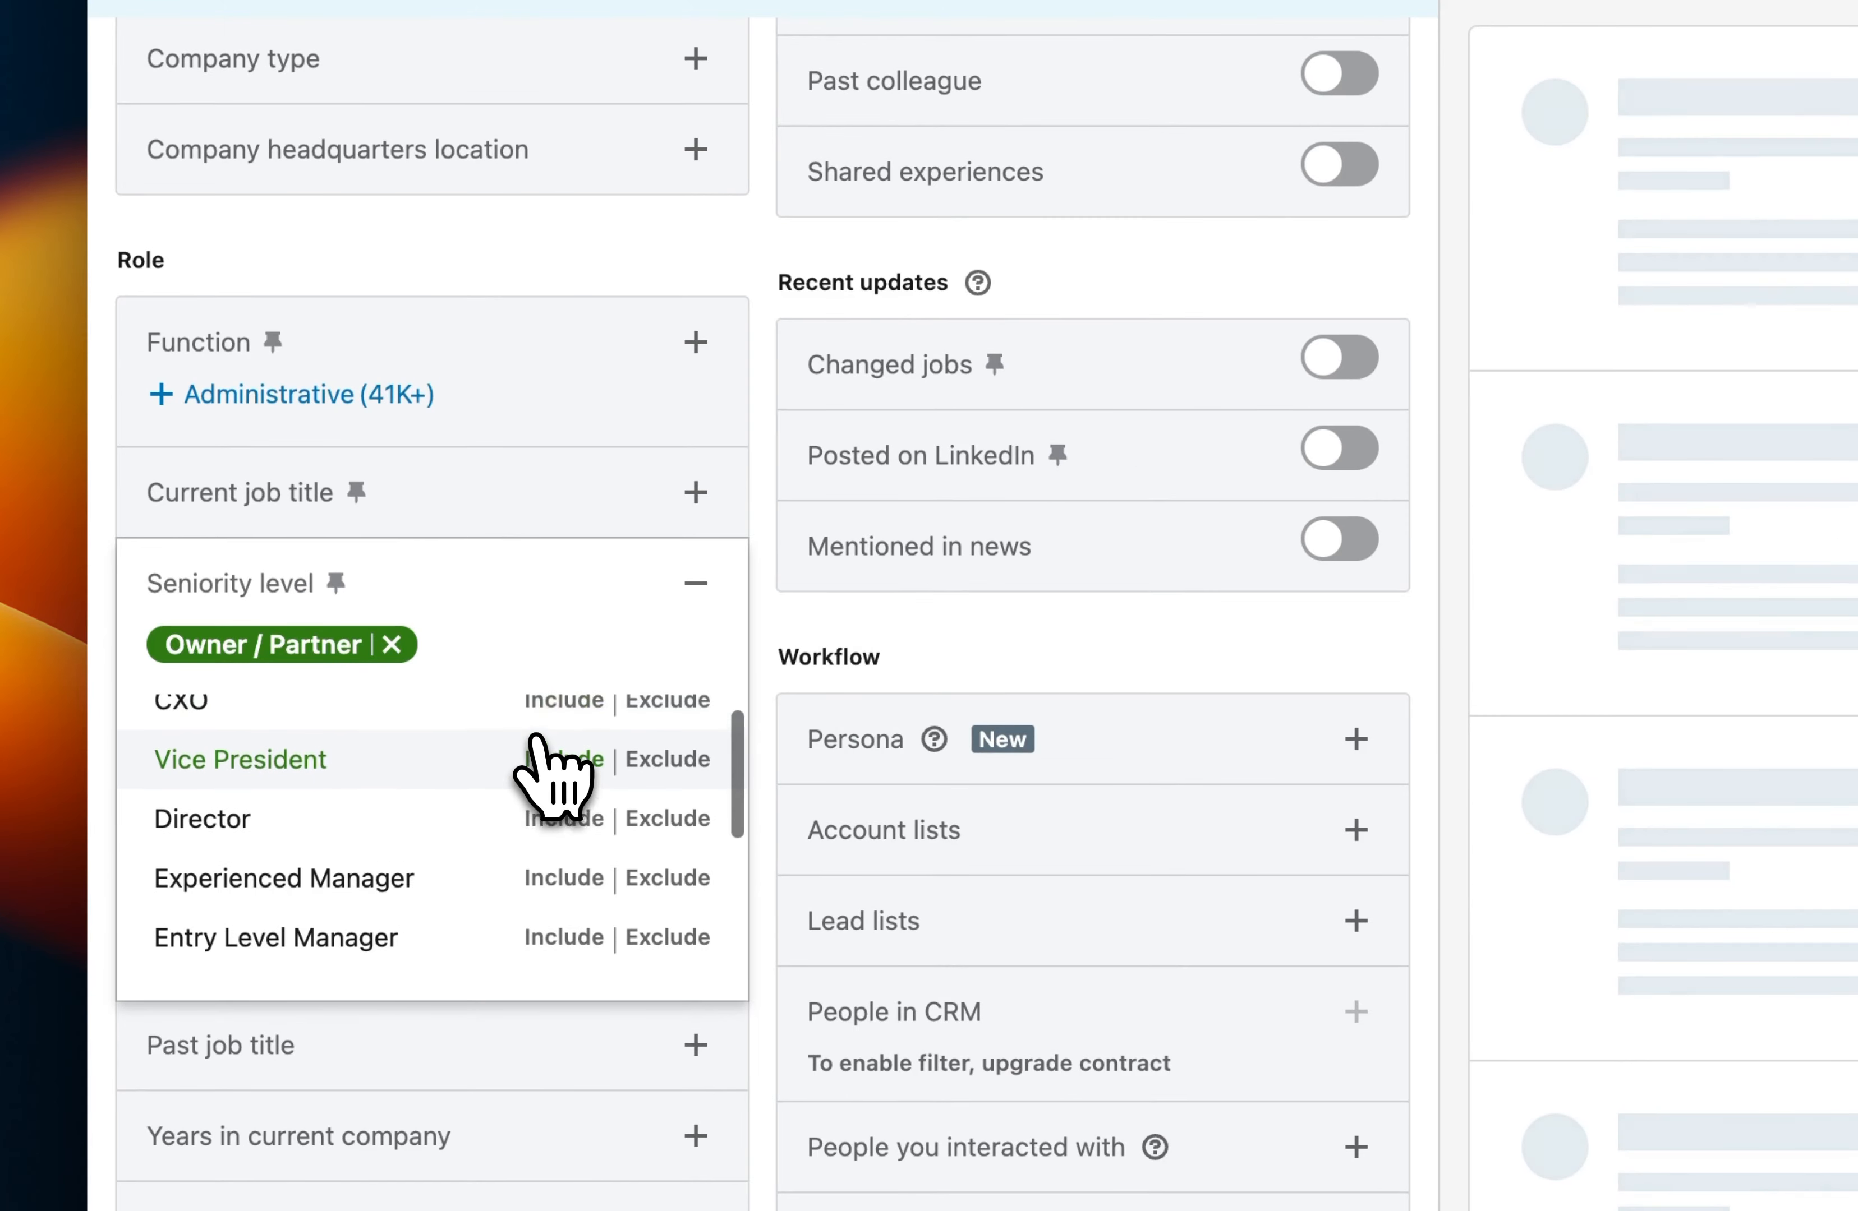
left_click(534, 735)
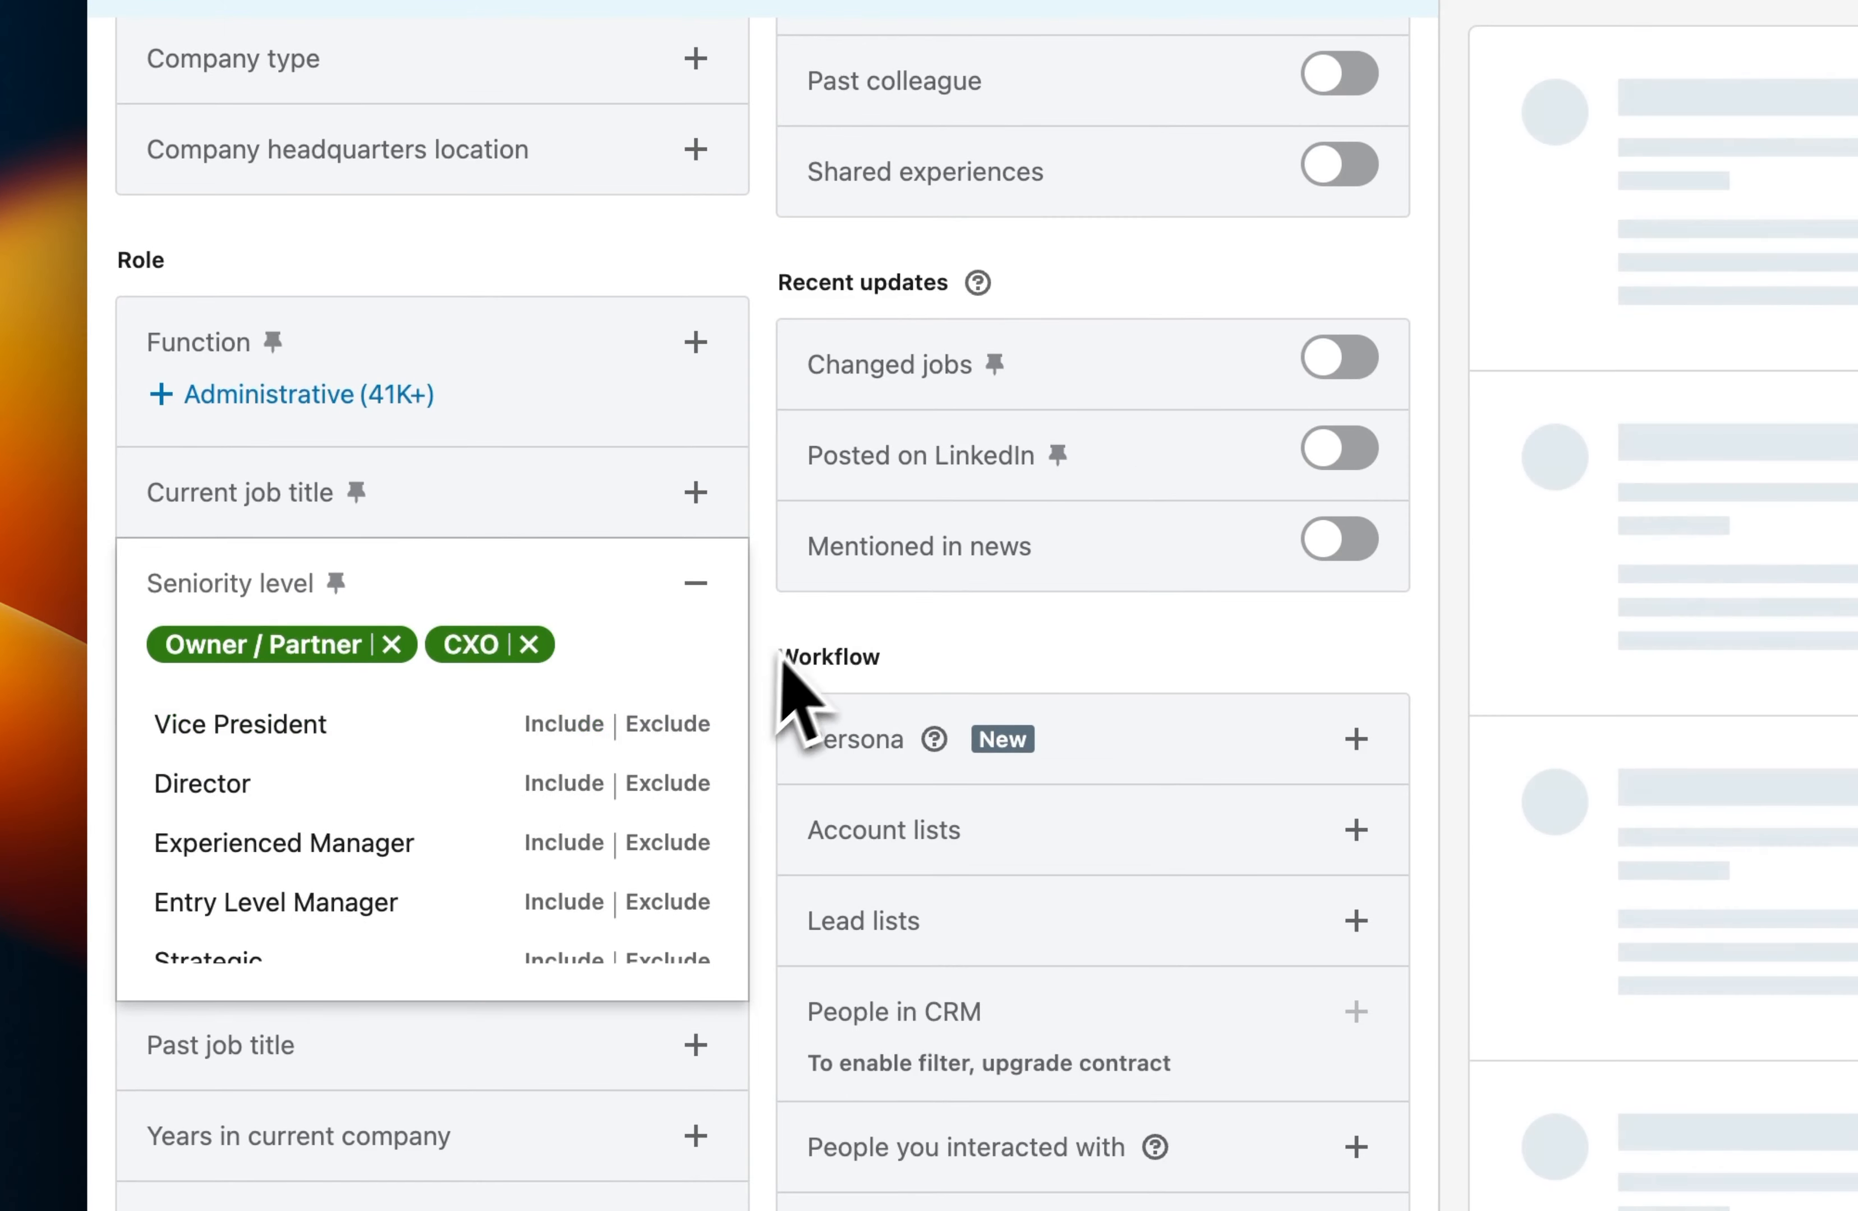
left_click(814, 620)
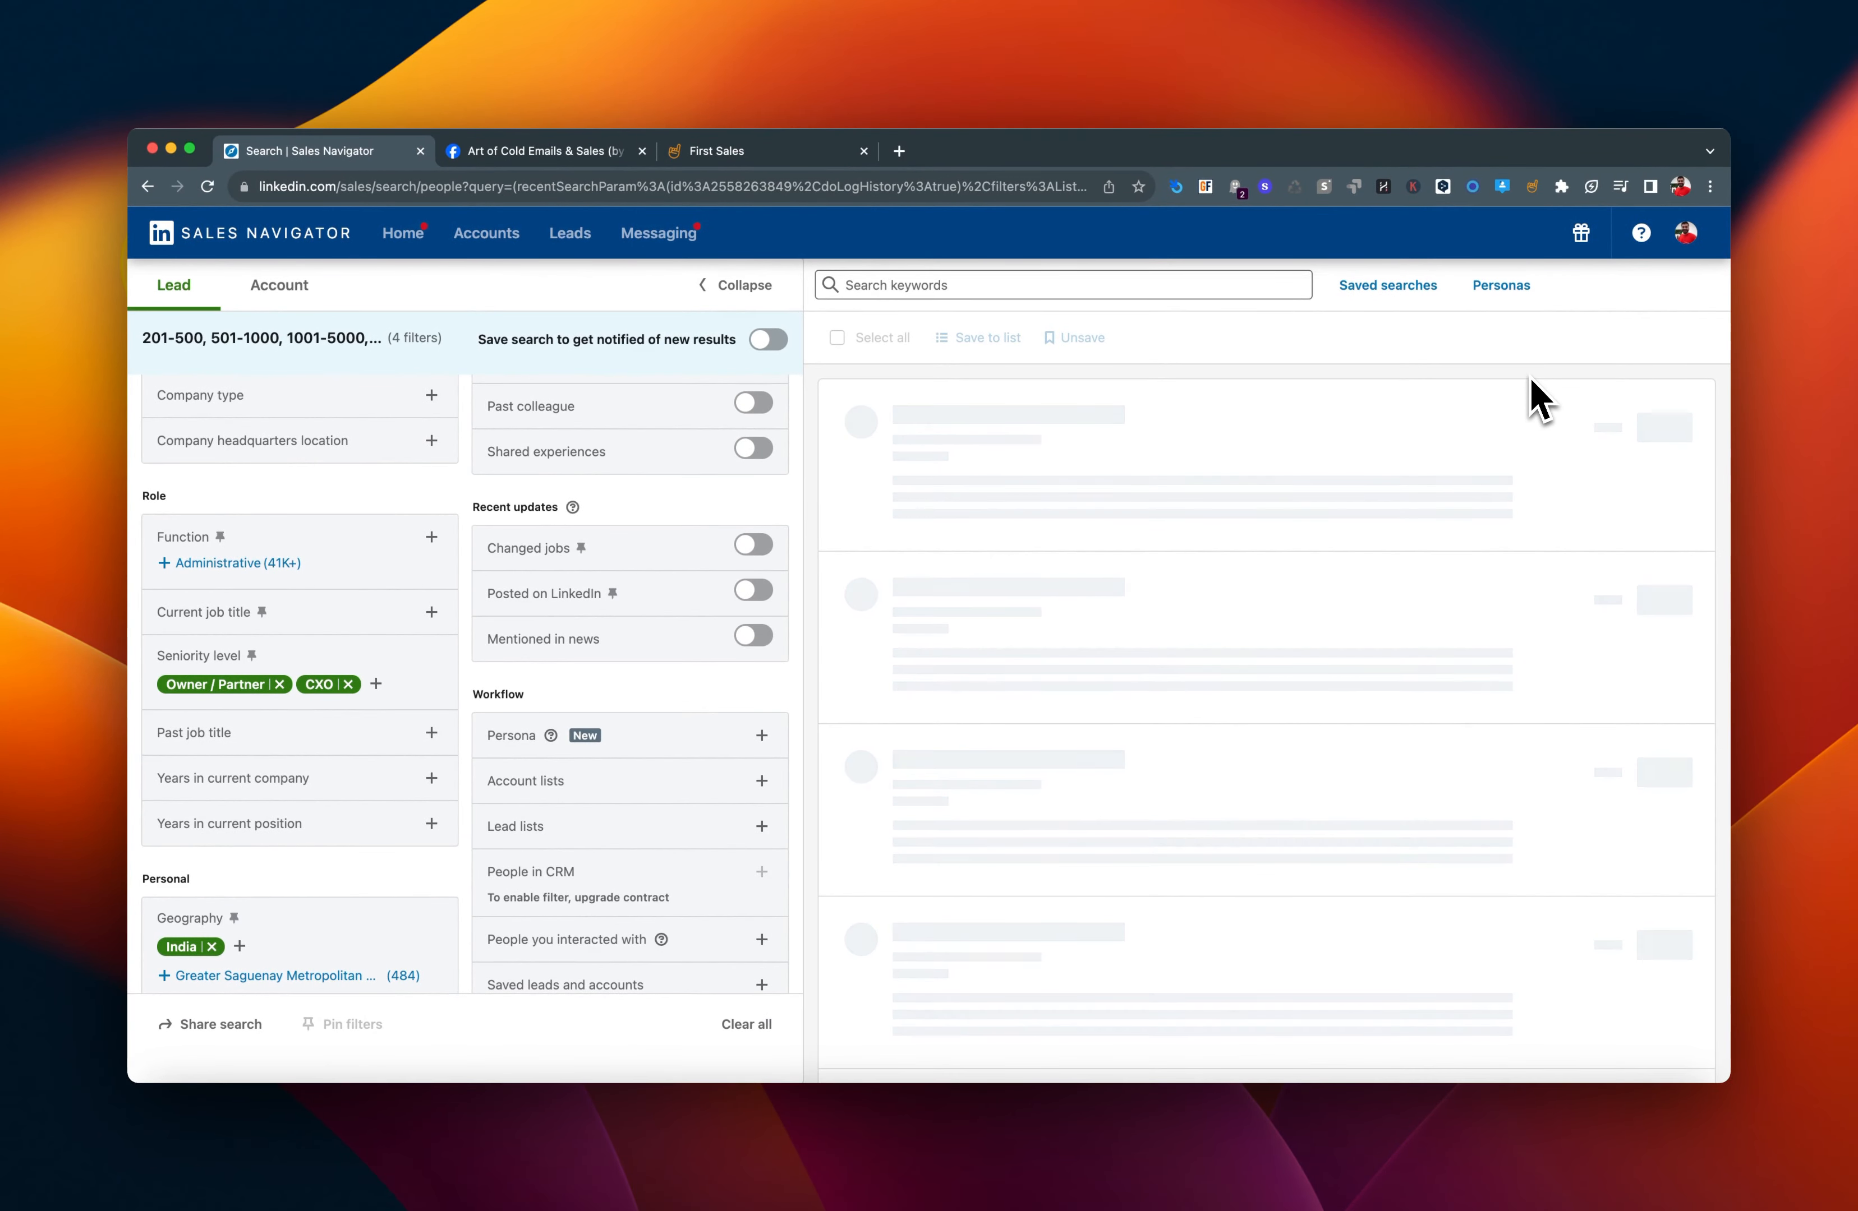
Review the applied filters and add Director to the included seniority levels.
scroll(436, 817, "up", 5)
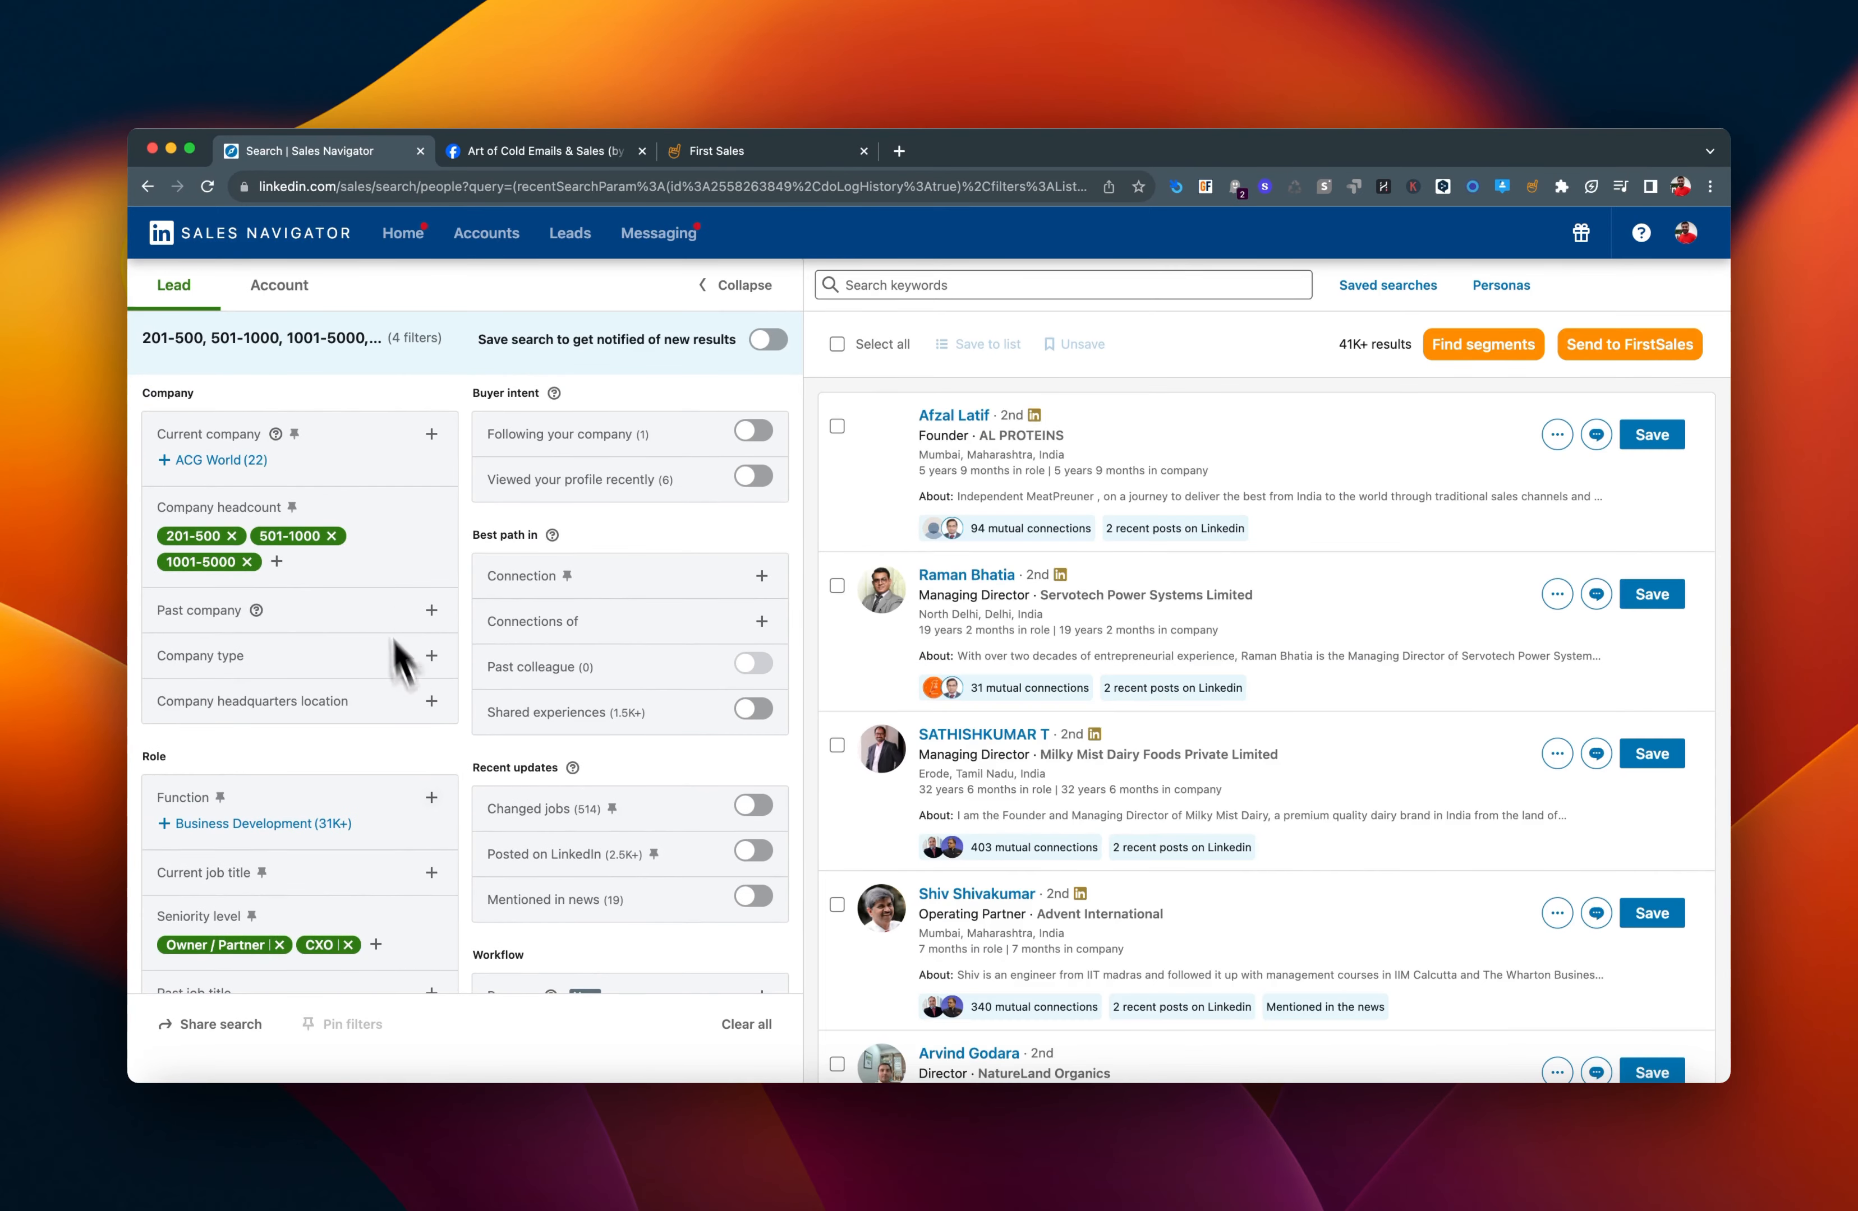
scroll(577, 674, "down", 5)
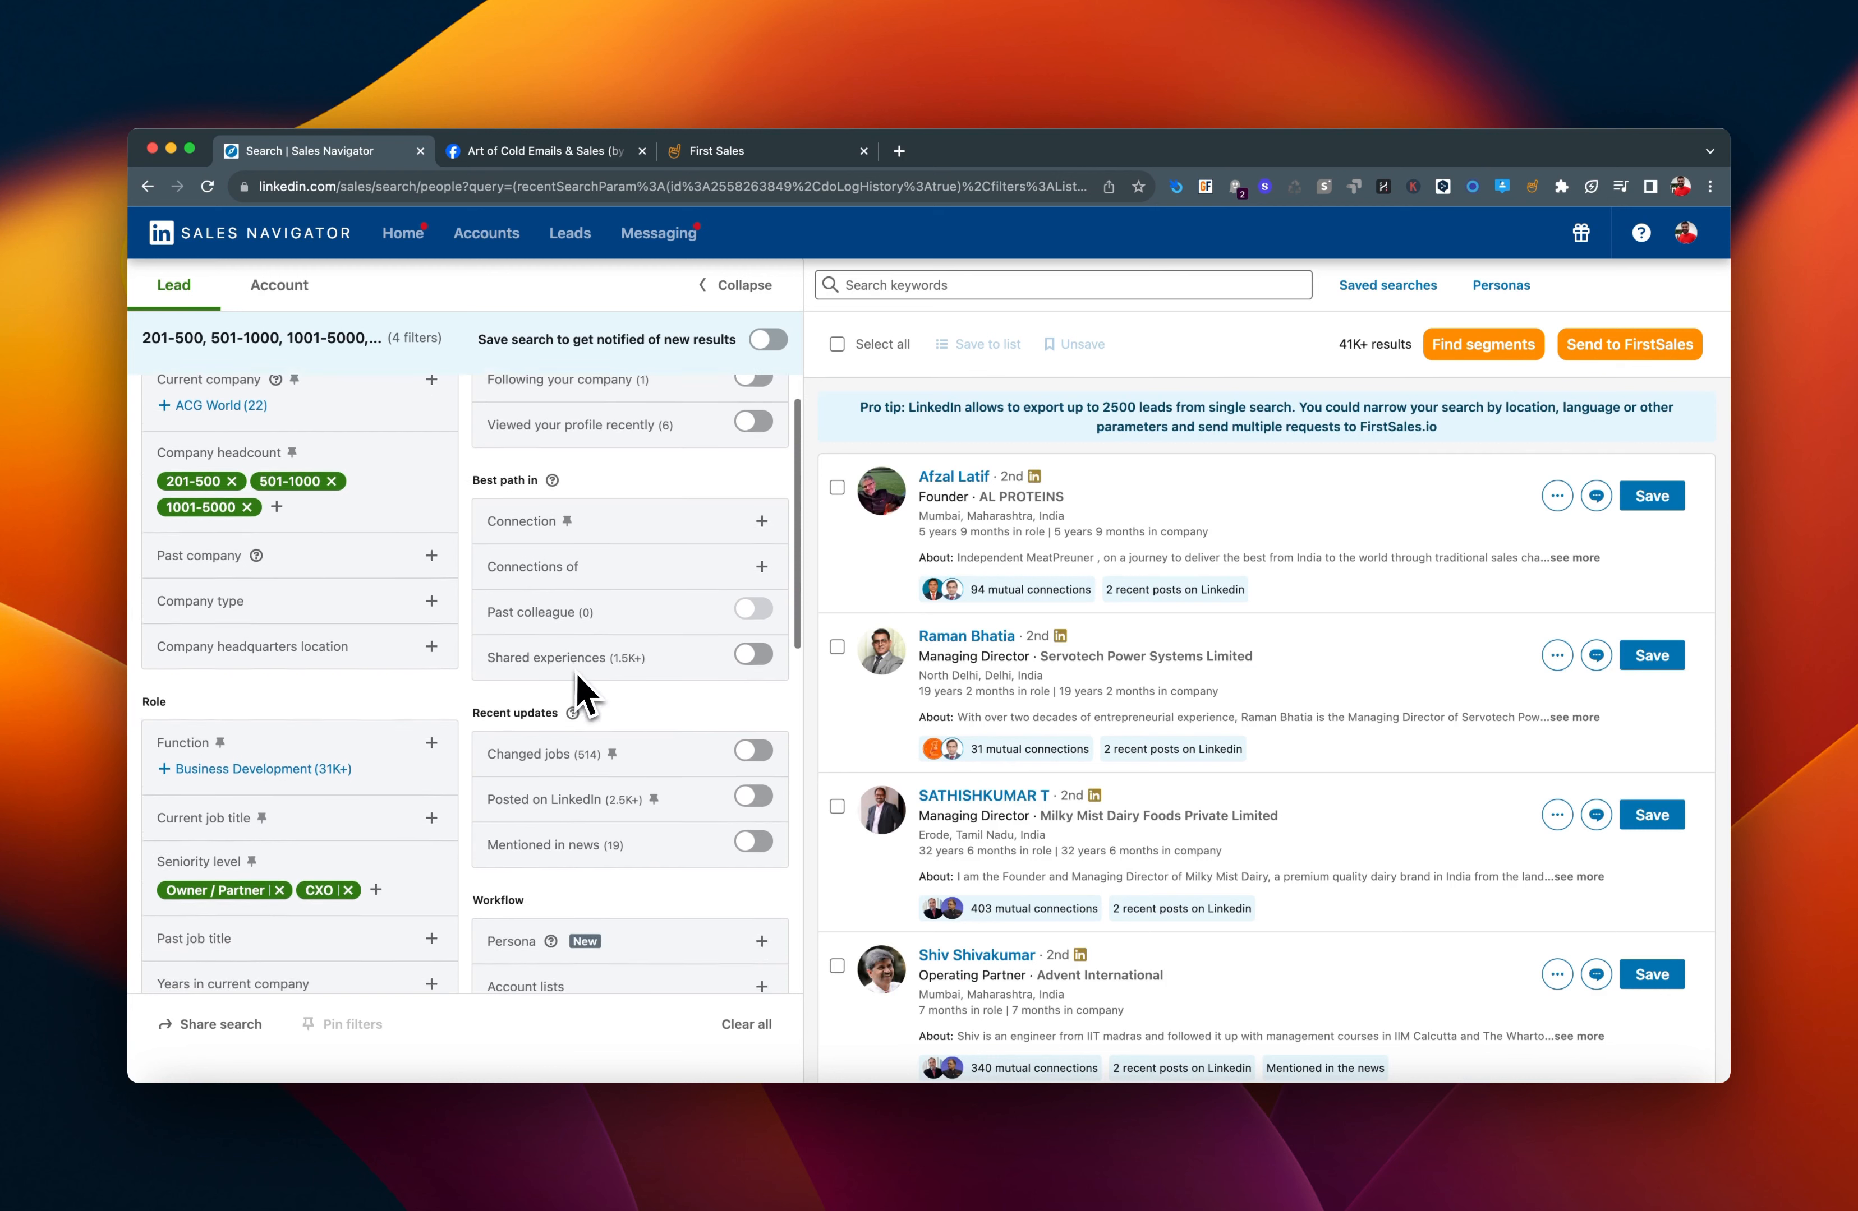
scroll(363, 796, "down", 1)
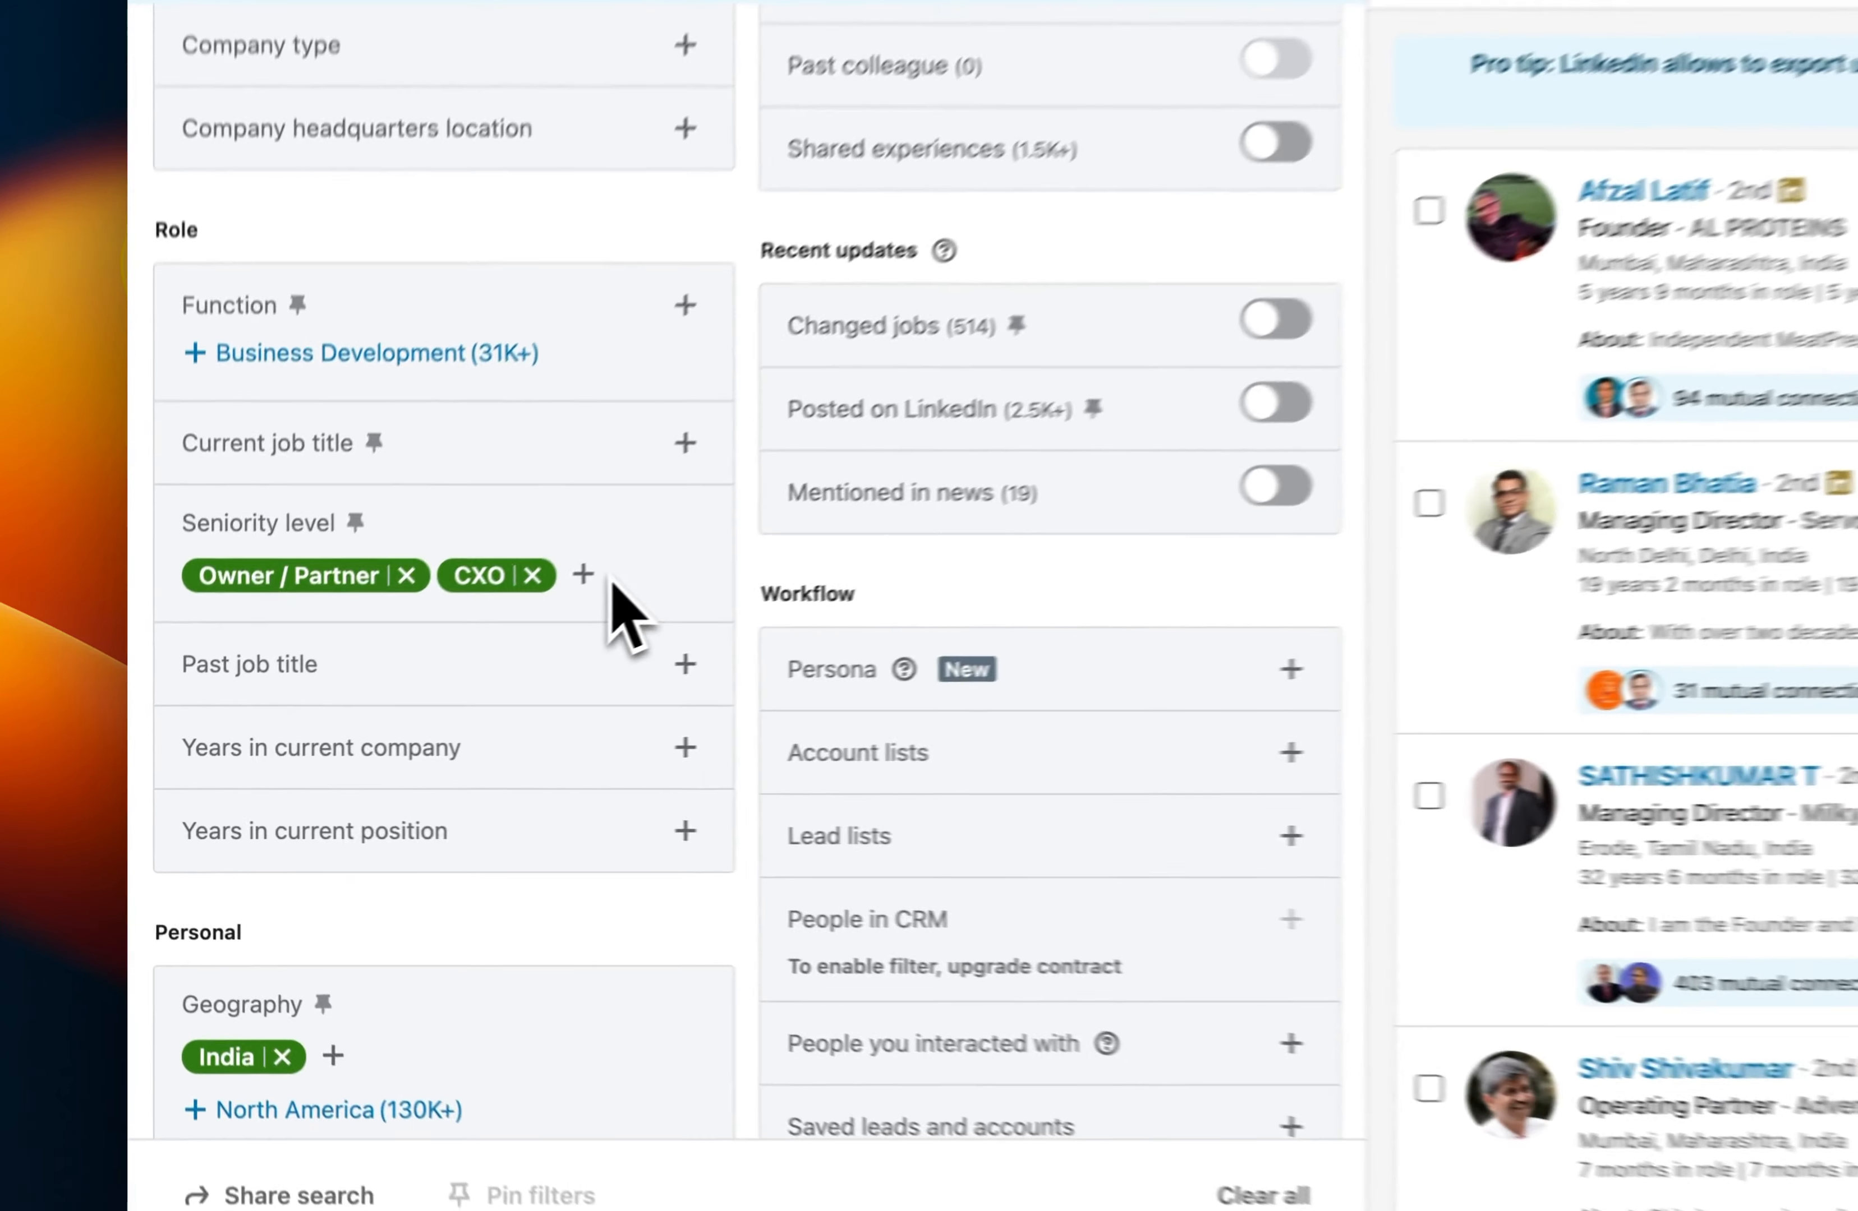
left_click(376, 685)
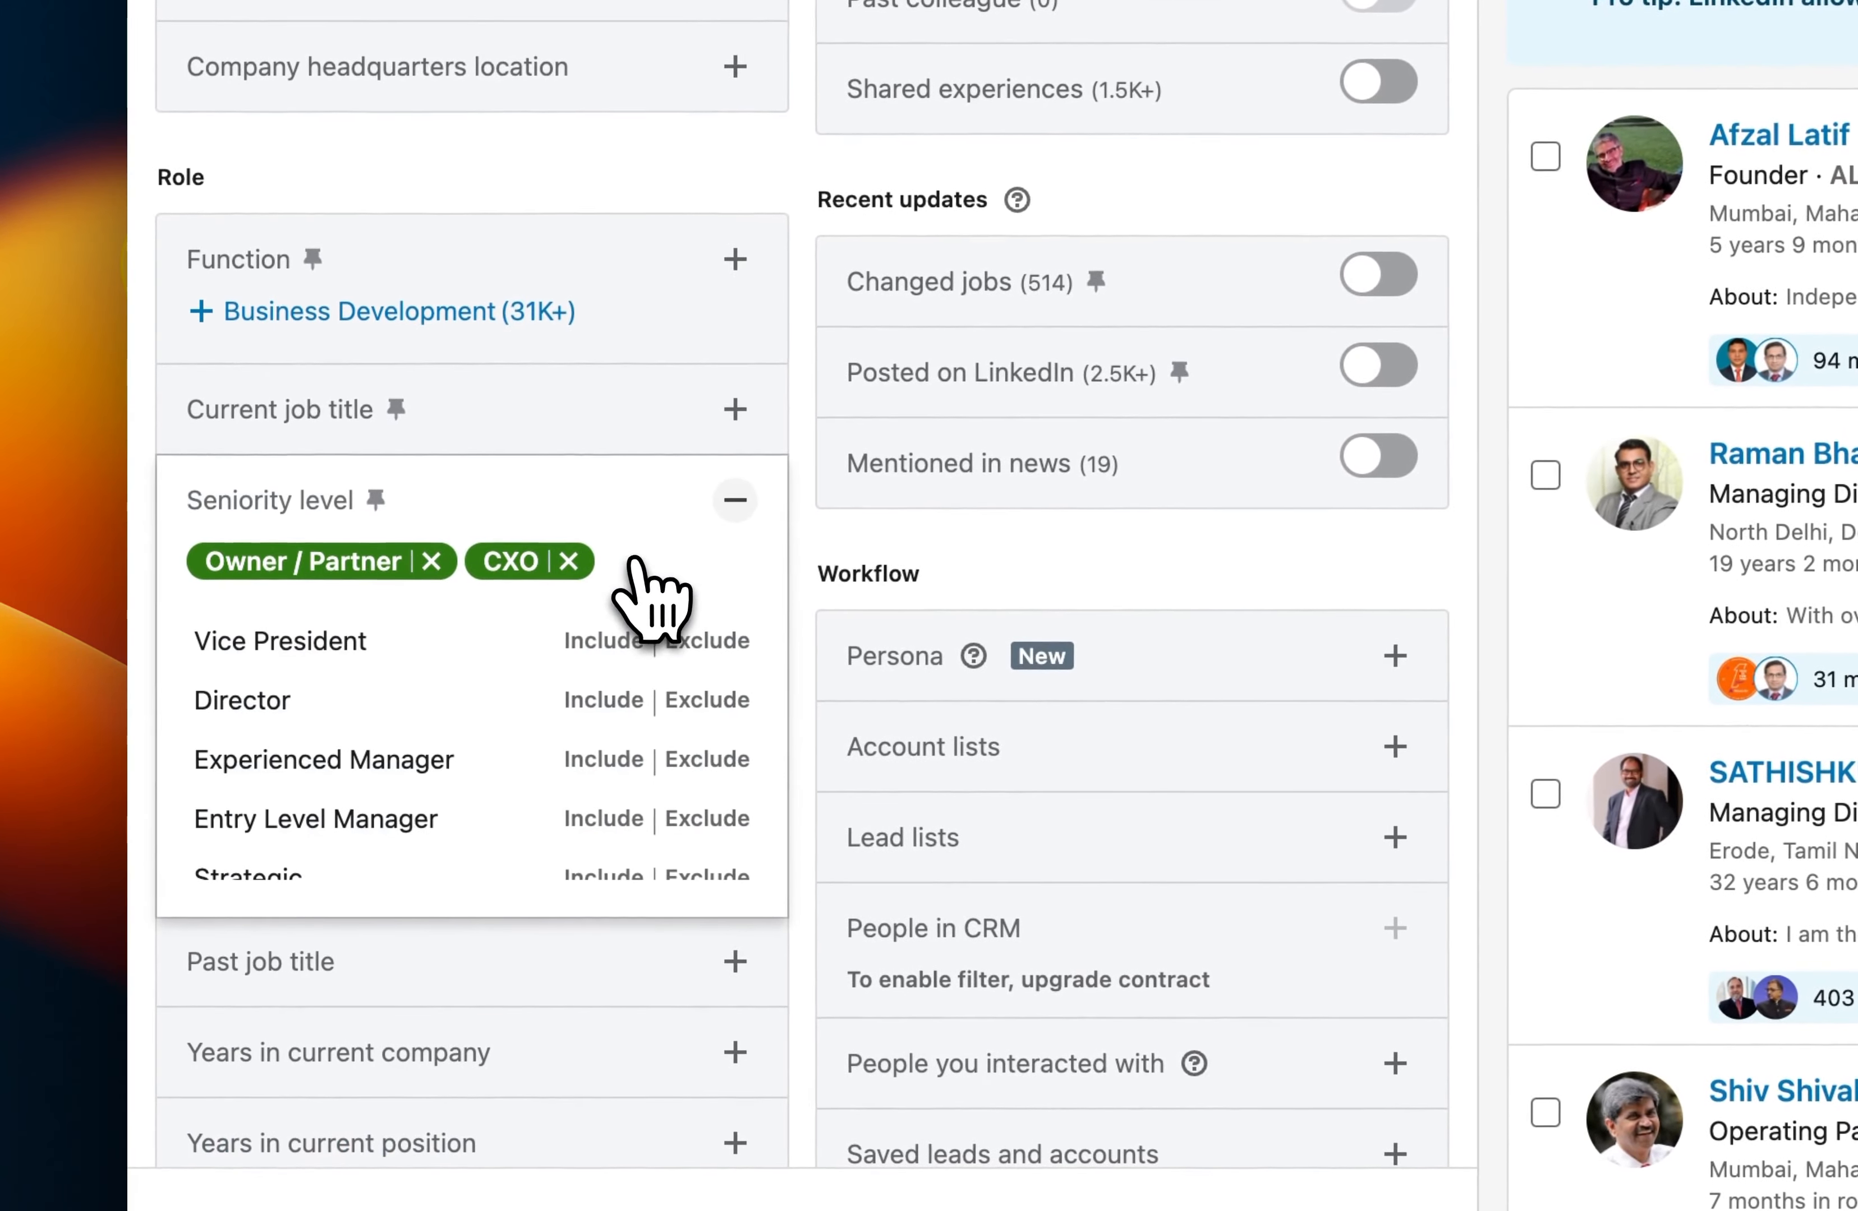
left_click(607, 707)
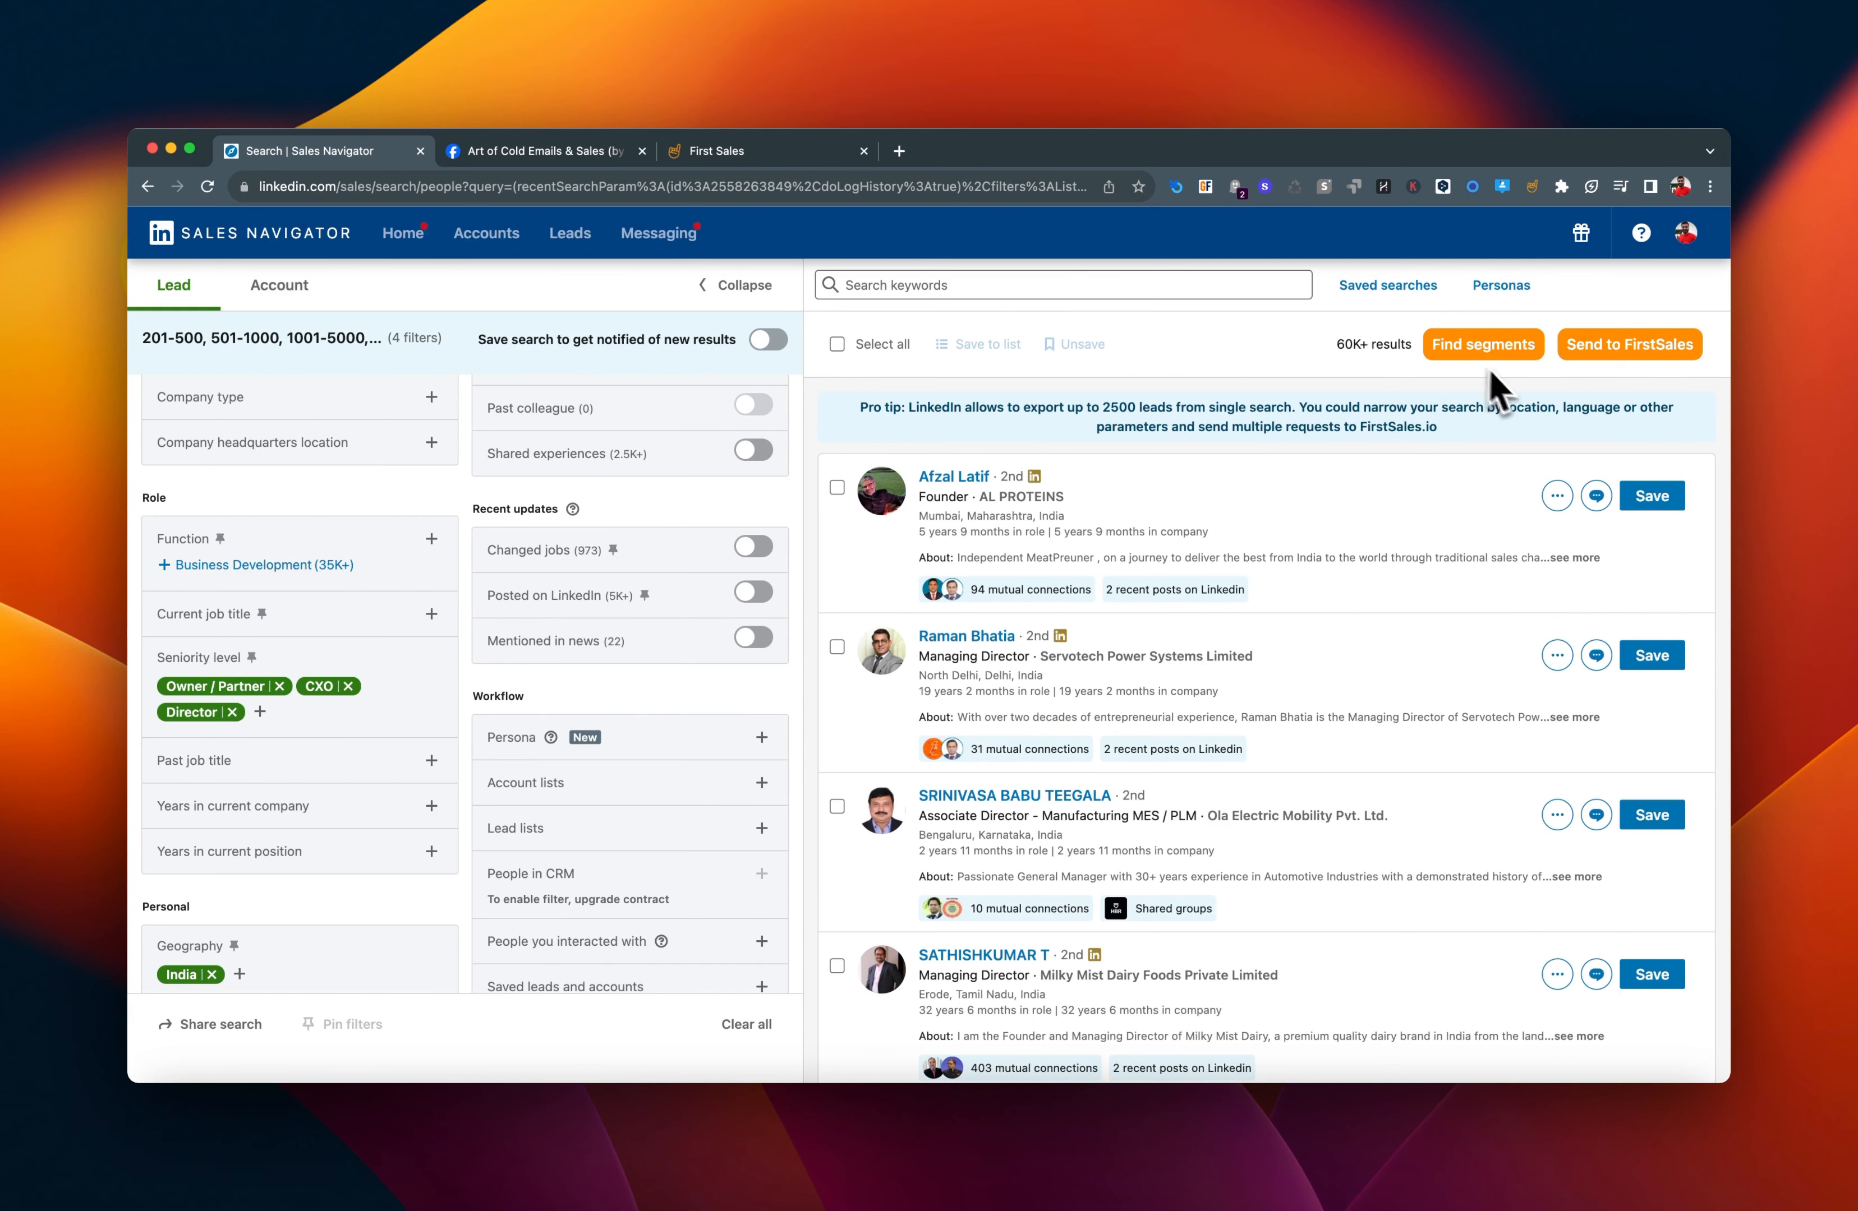
Limit the results to leads who recently posted on LinkedIn.
scroll(543, 676, "up", 5)
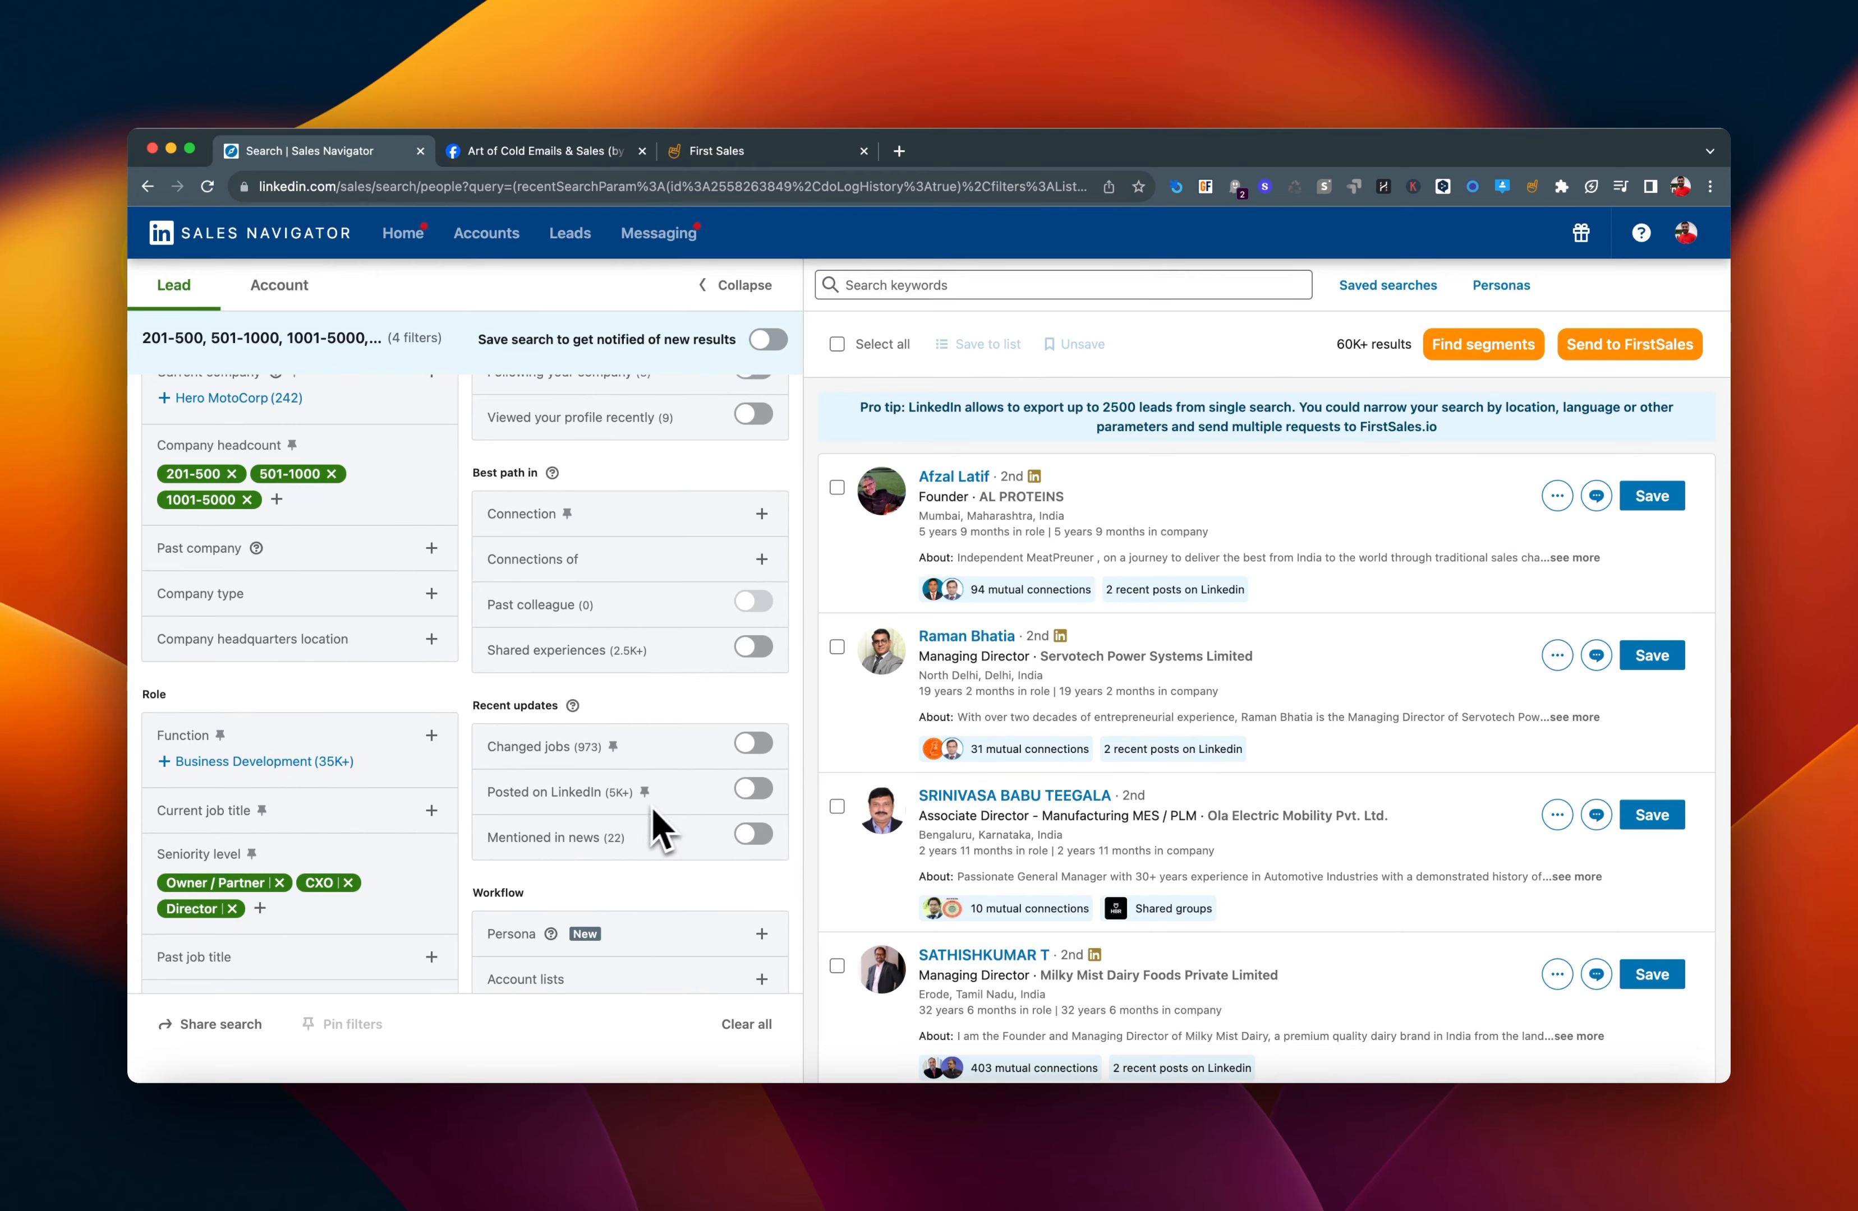
left_click(753, 788)
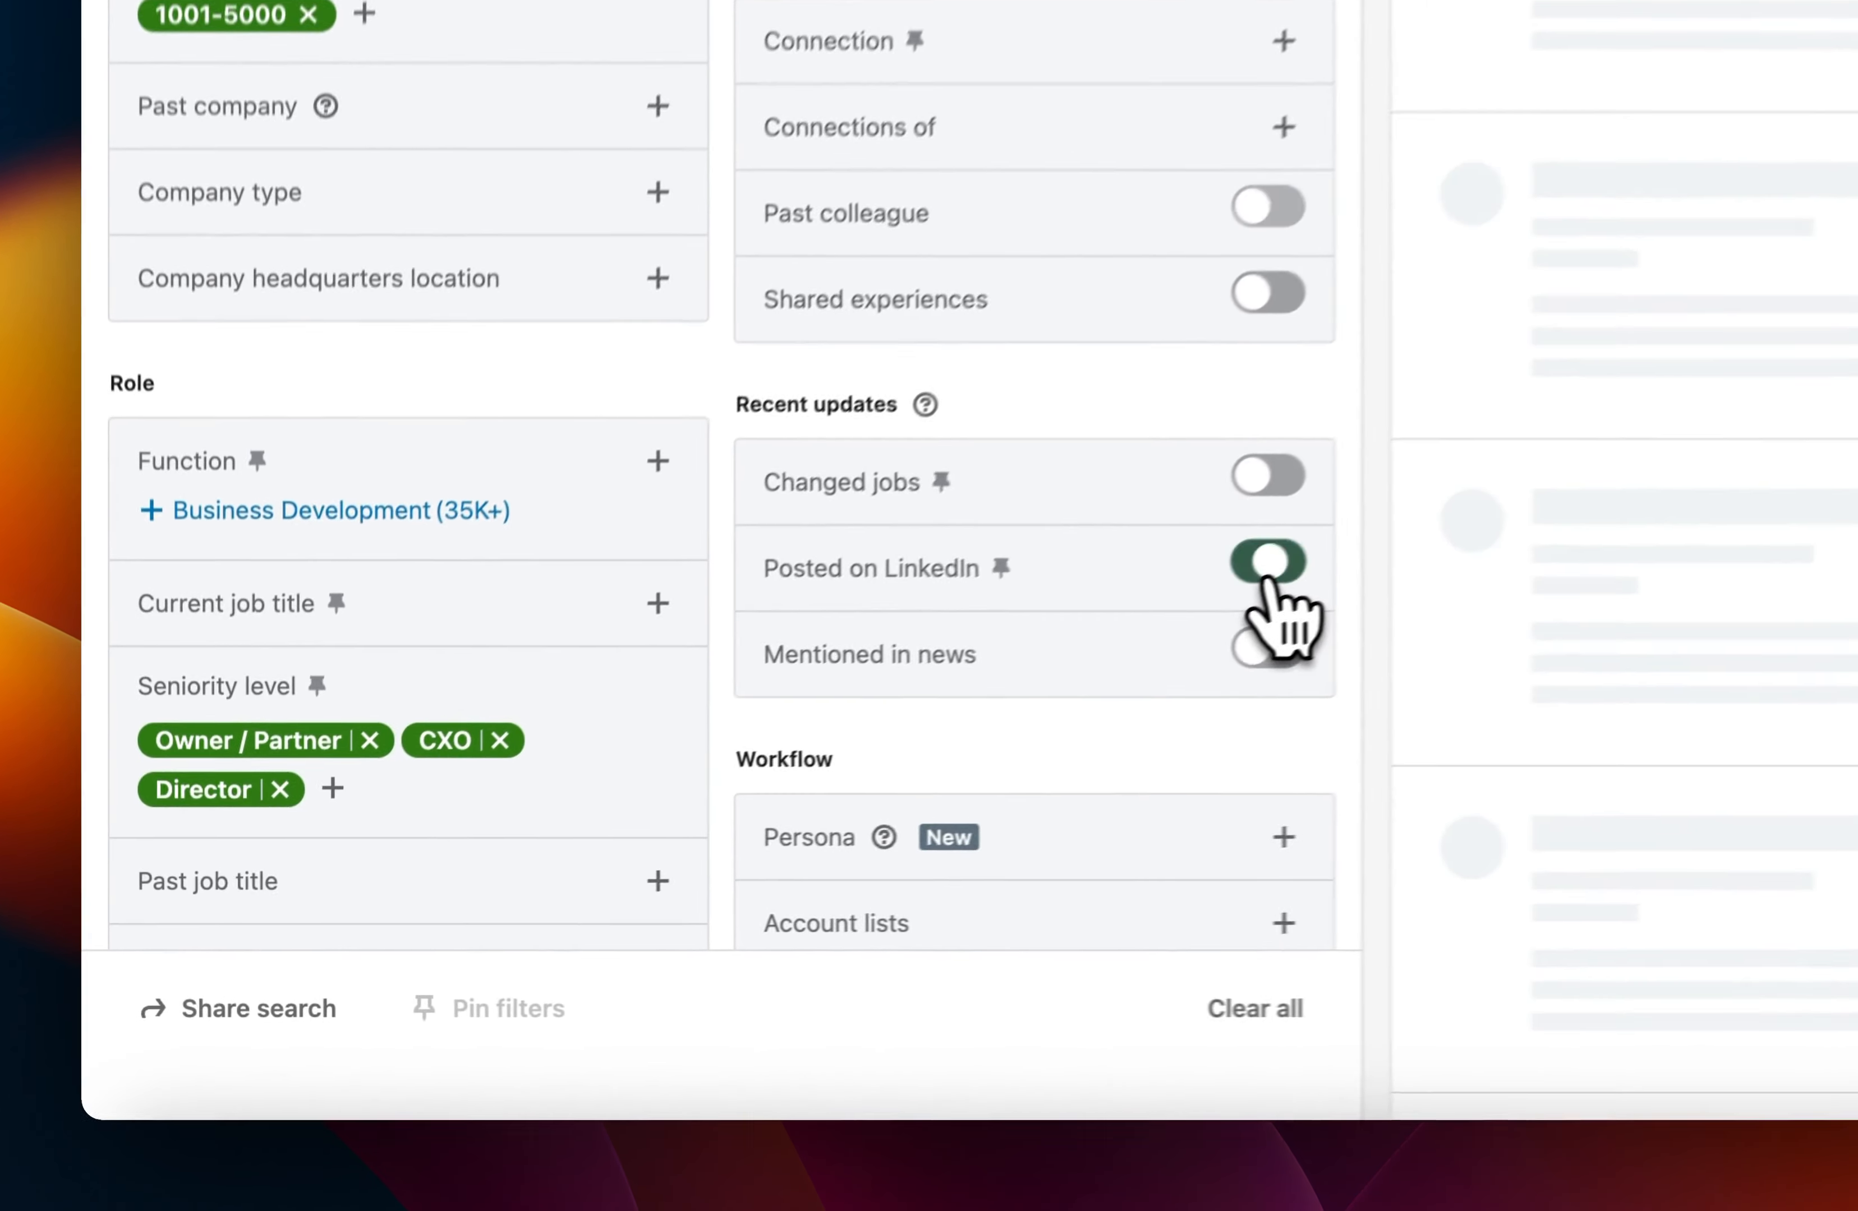
Add the 51-200 range to the company headcount filter.
scroll(755, 651, "down", 3)
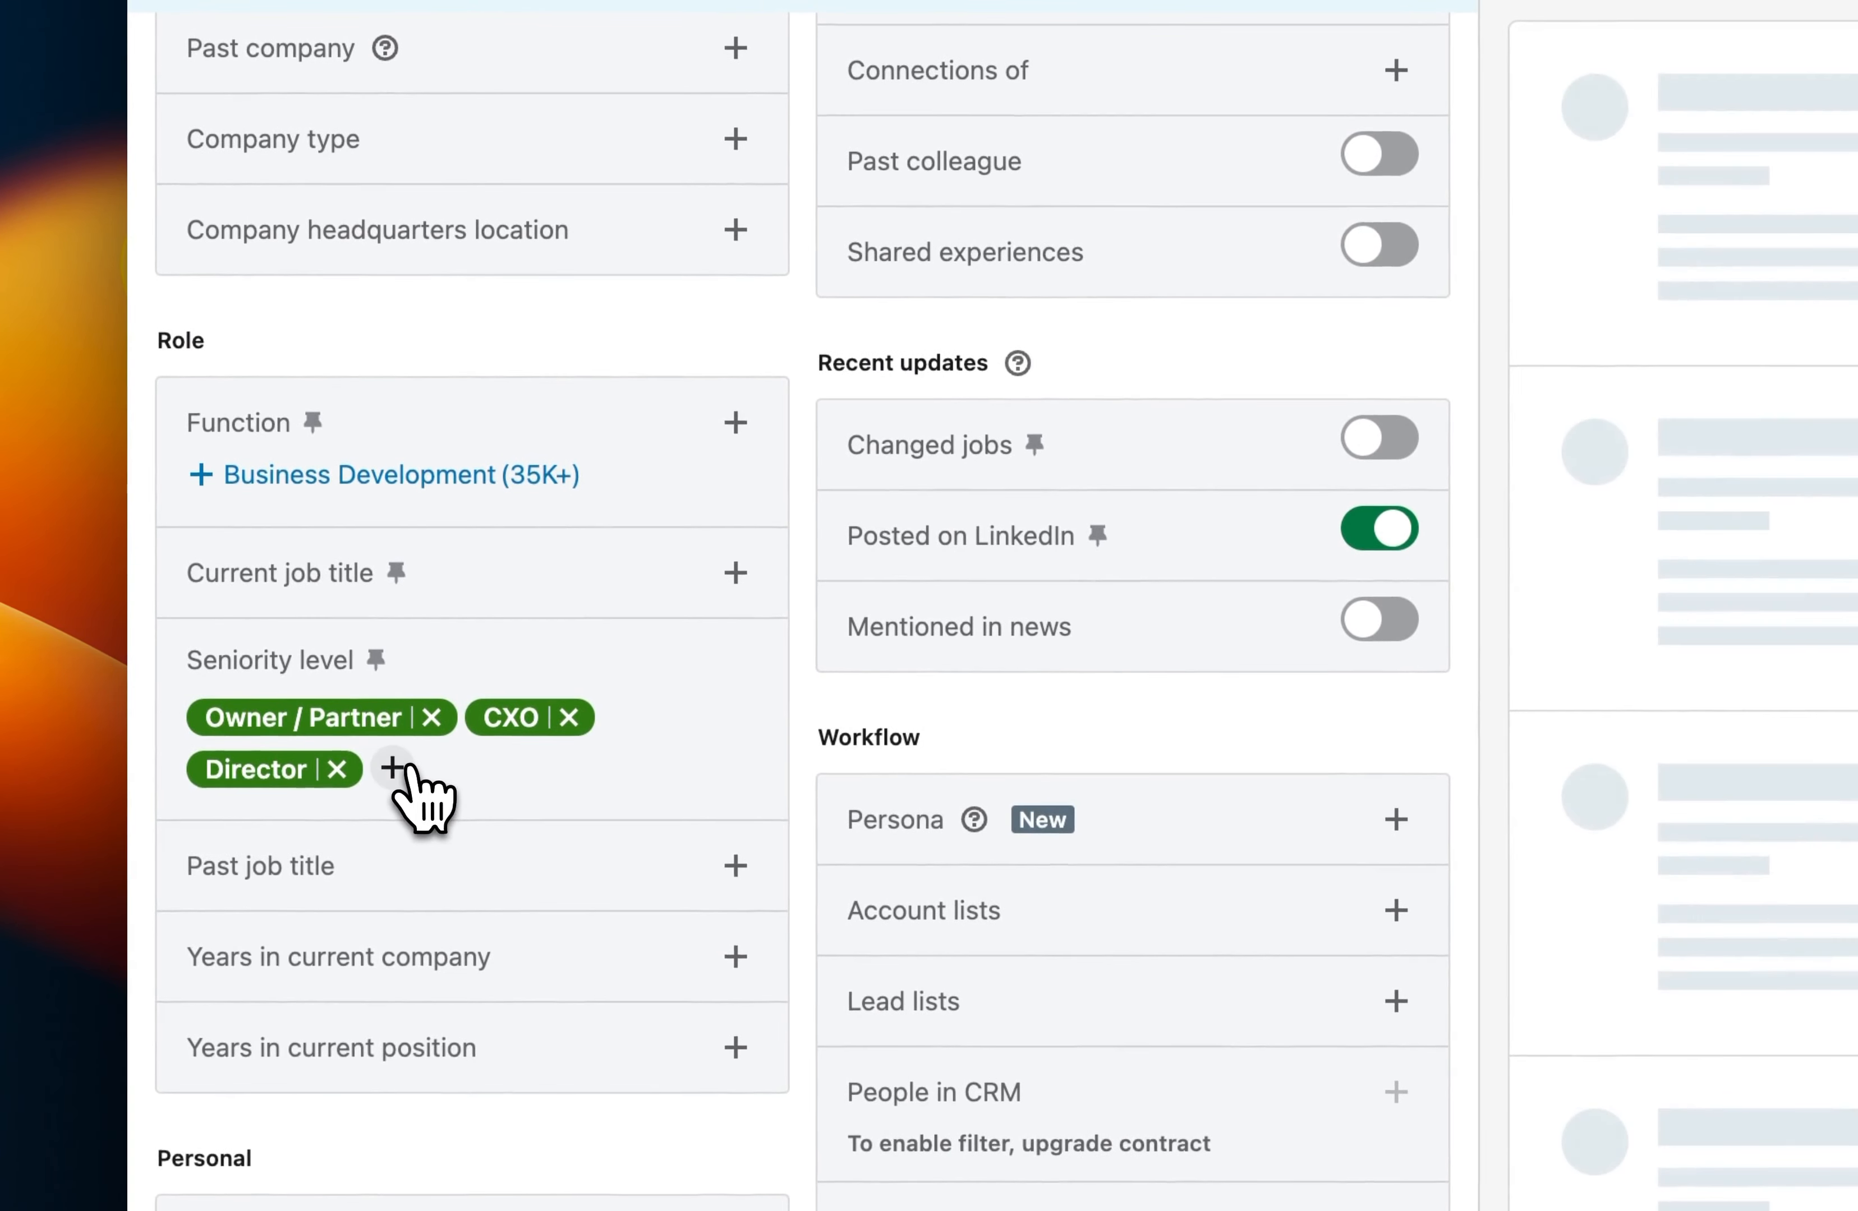
left_click(393, 769)
scroll(430, 798, "up", 5)
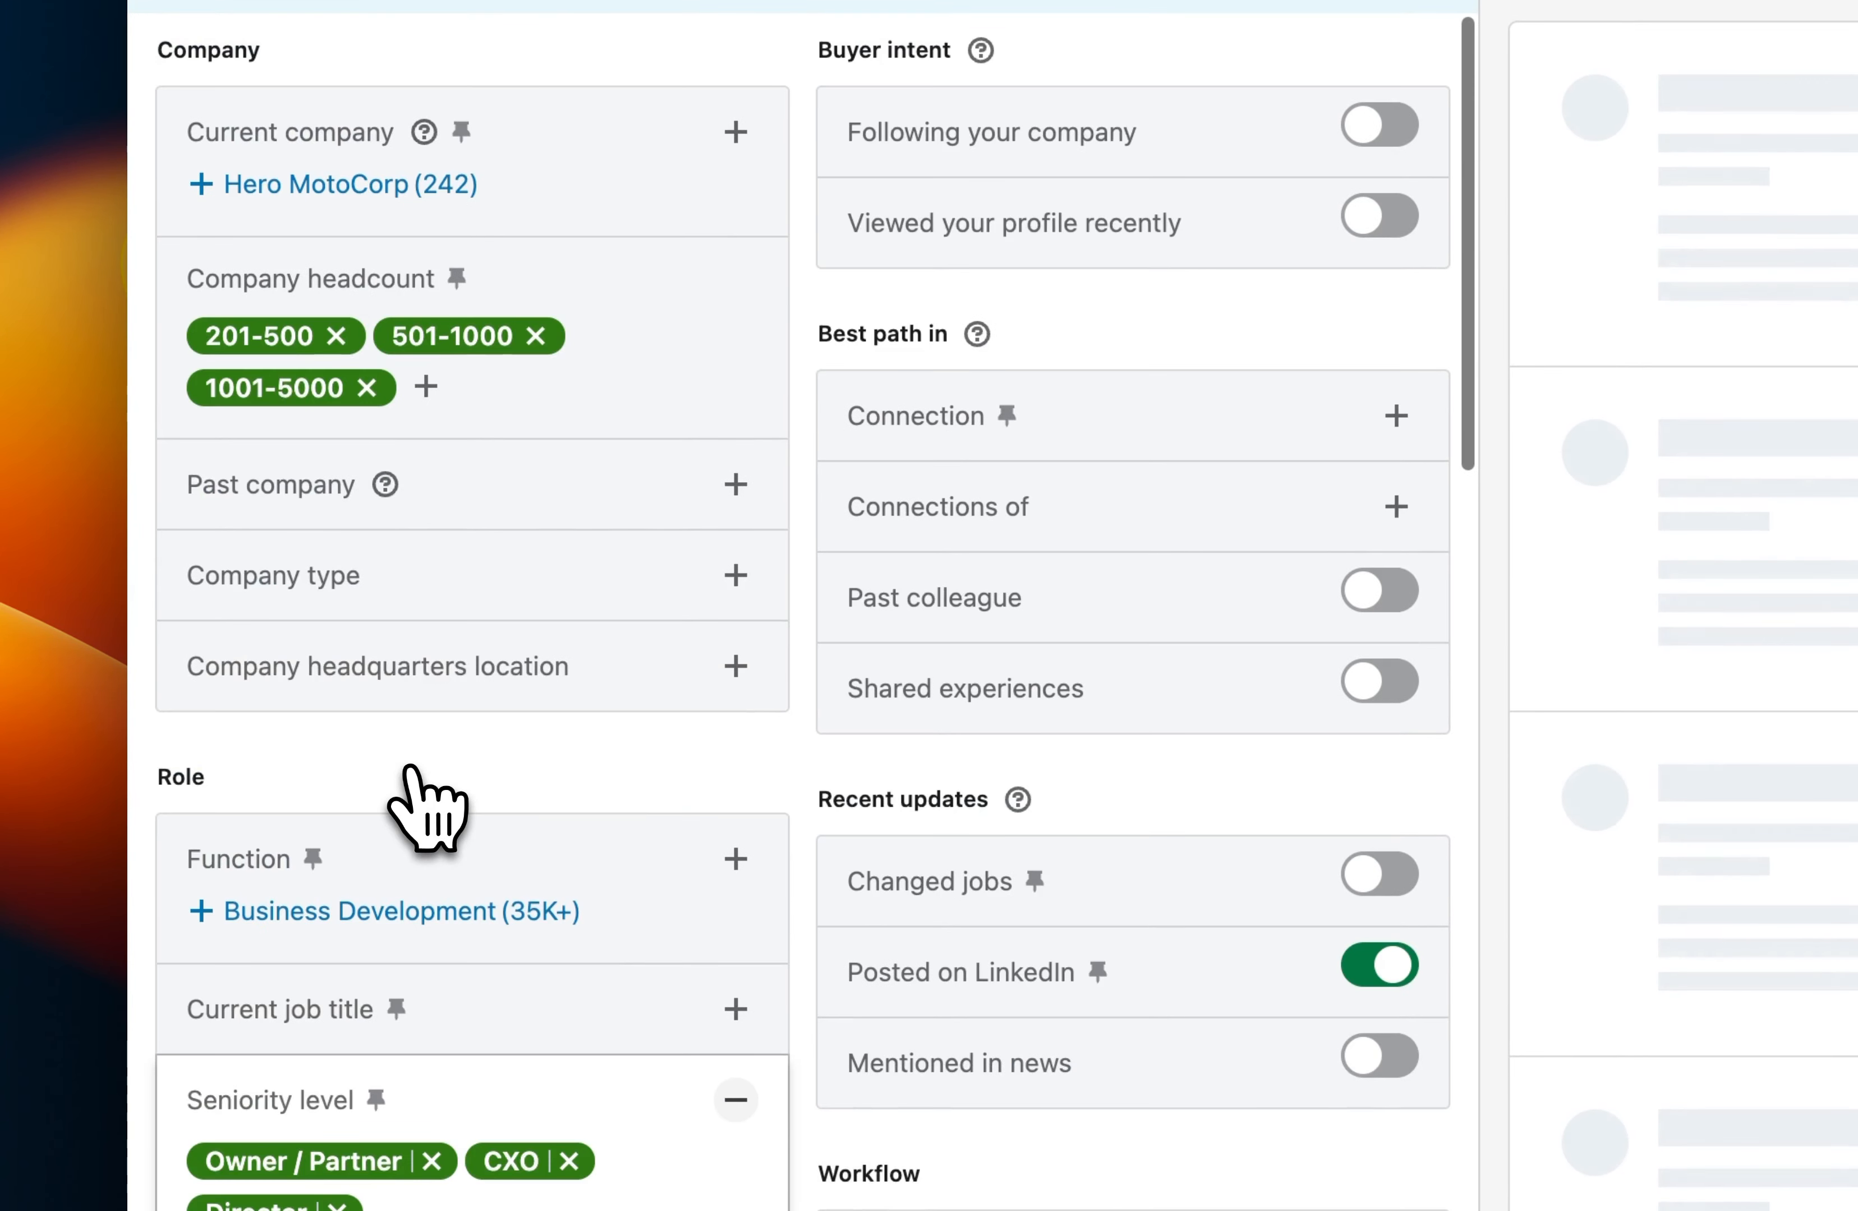
left_click(431, 389)
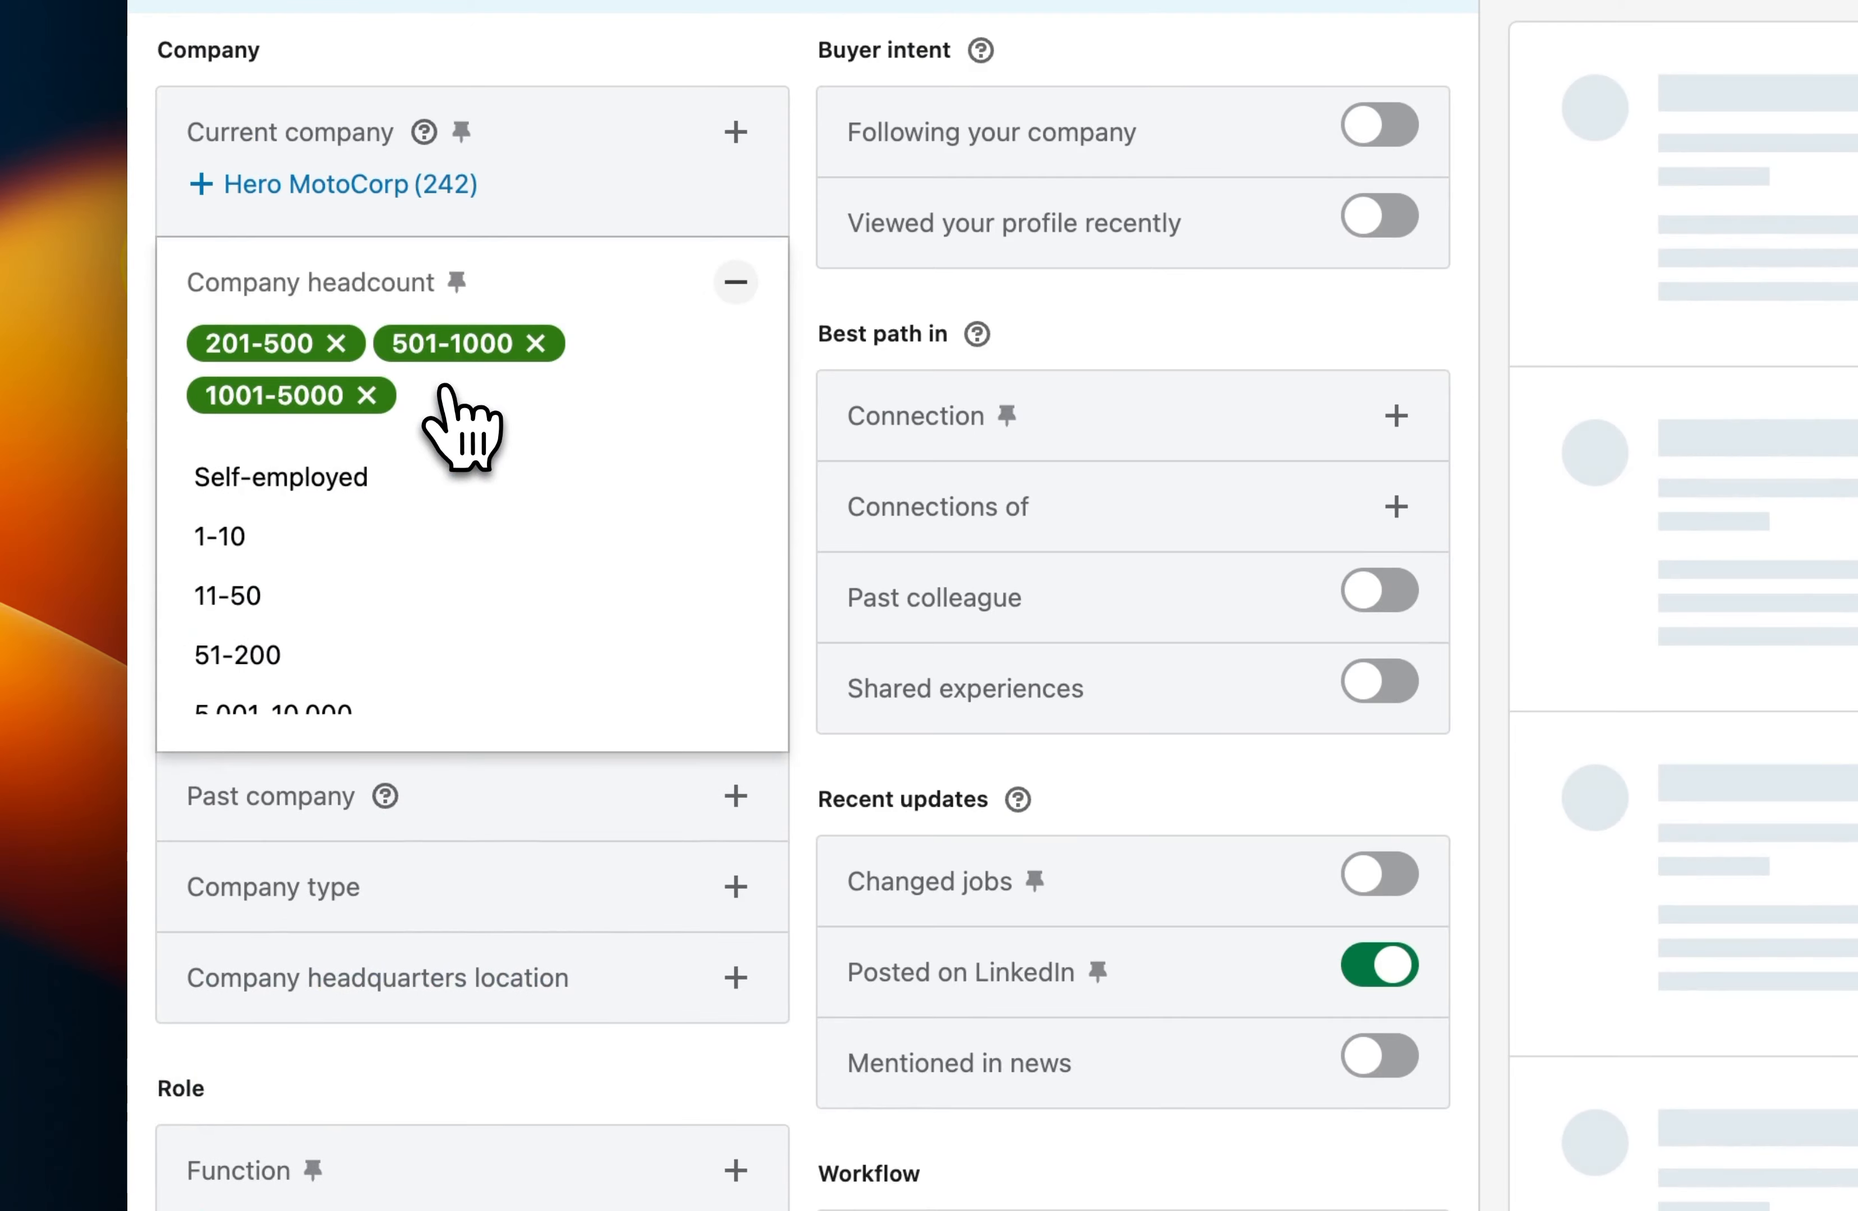
left_click(448, 655)
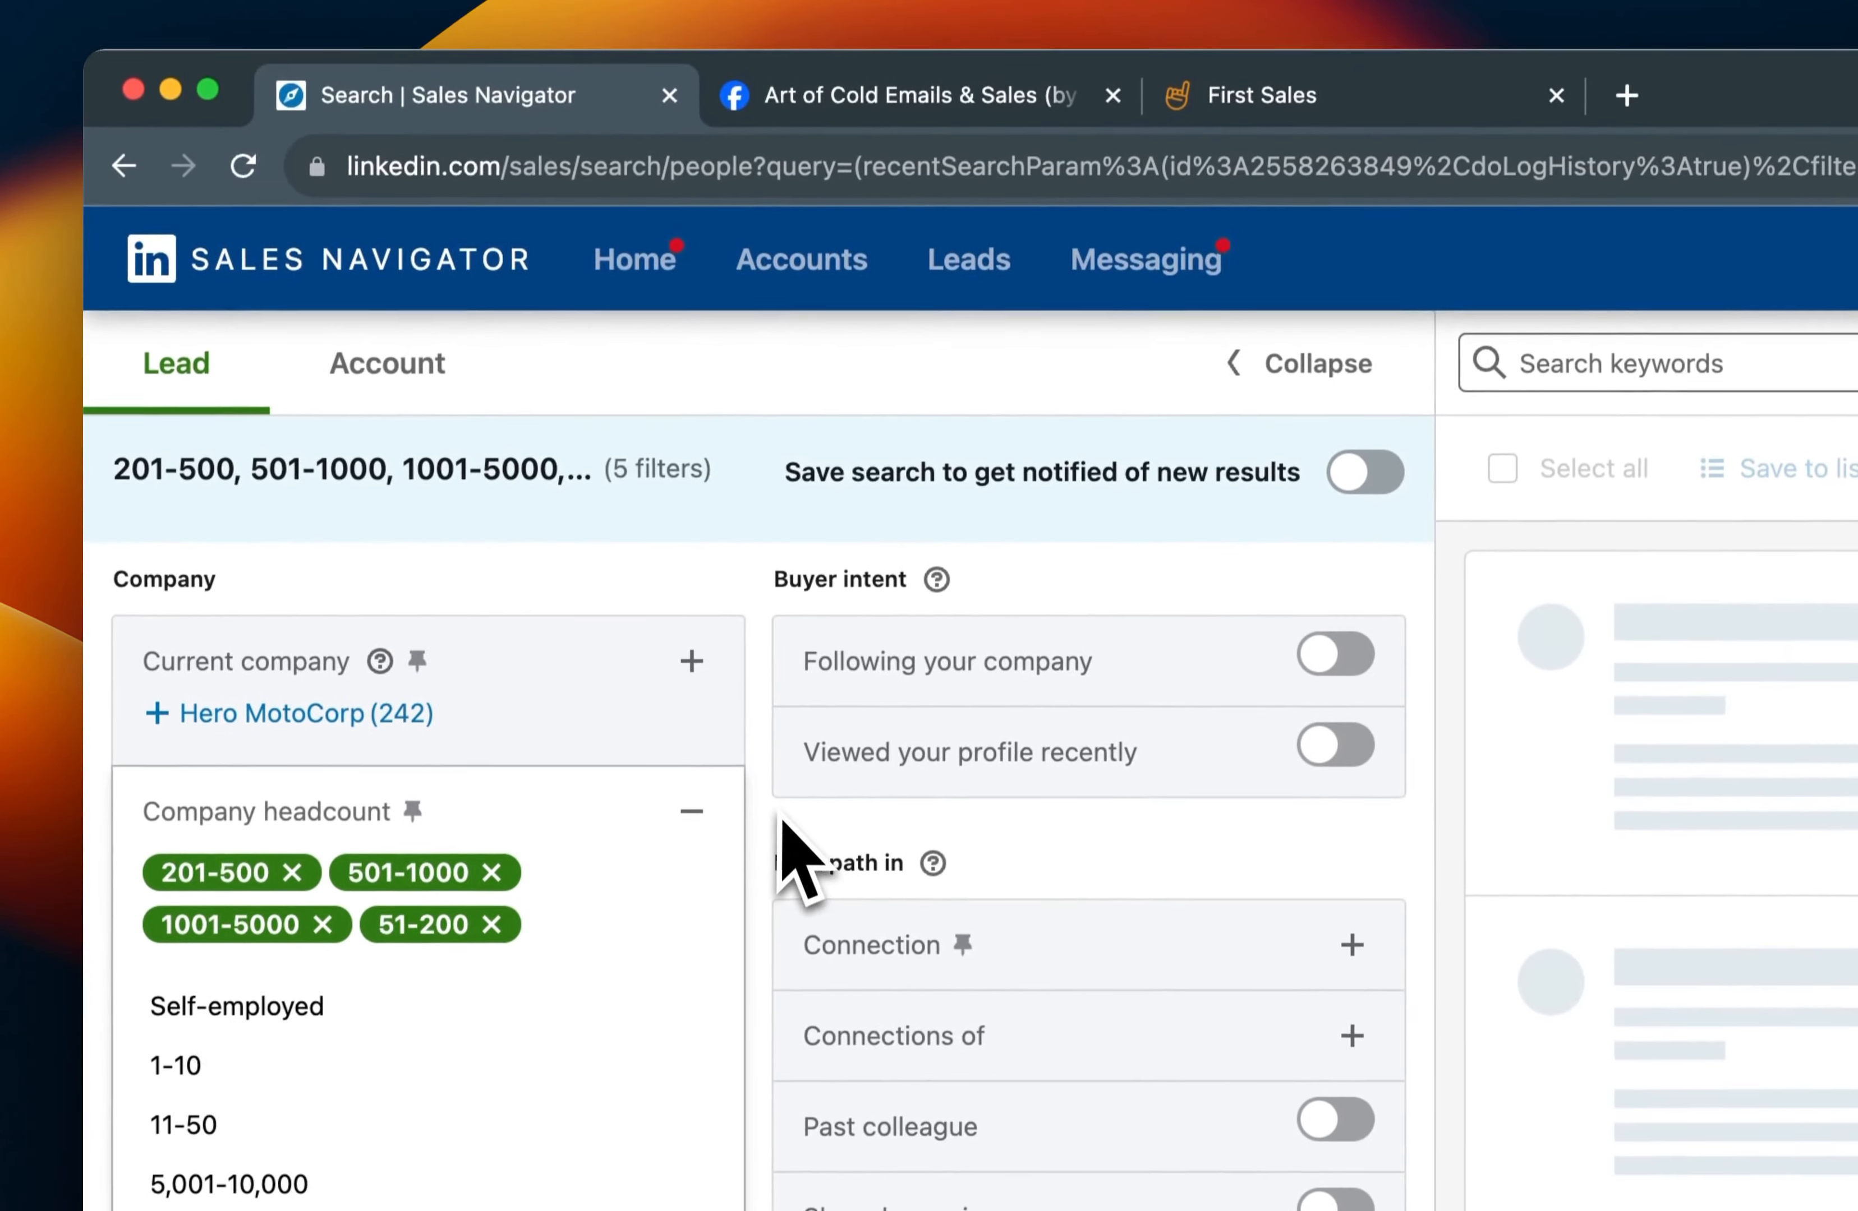
left_click(823, 287)
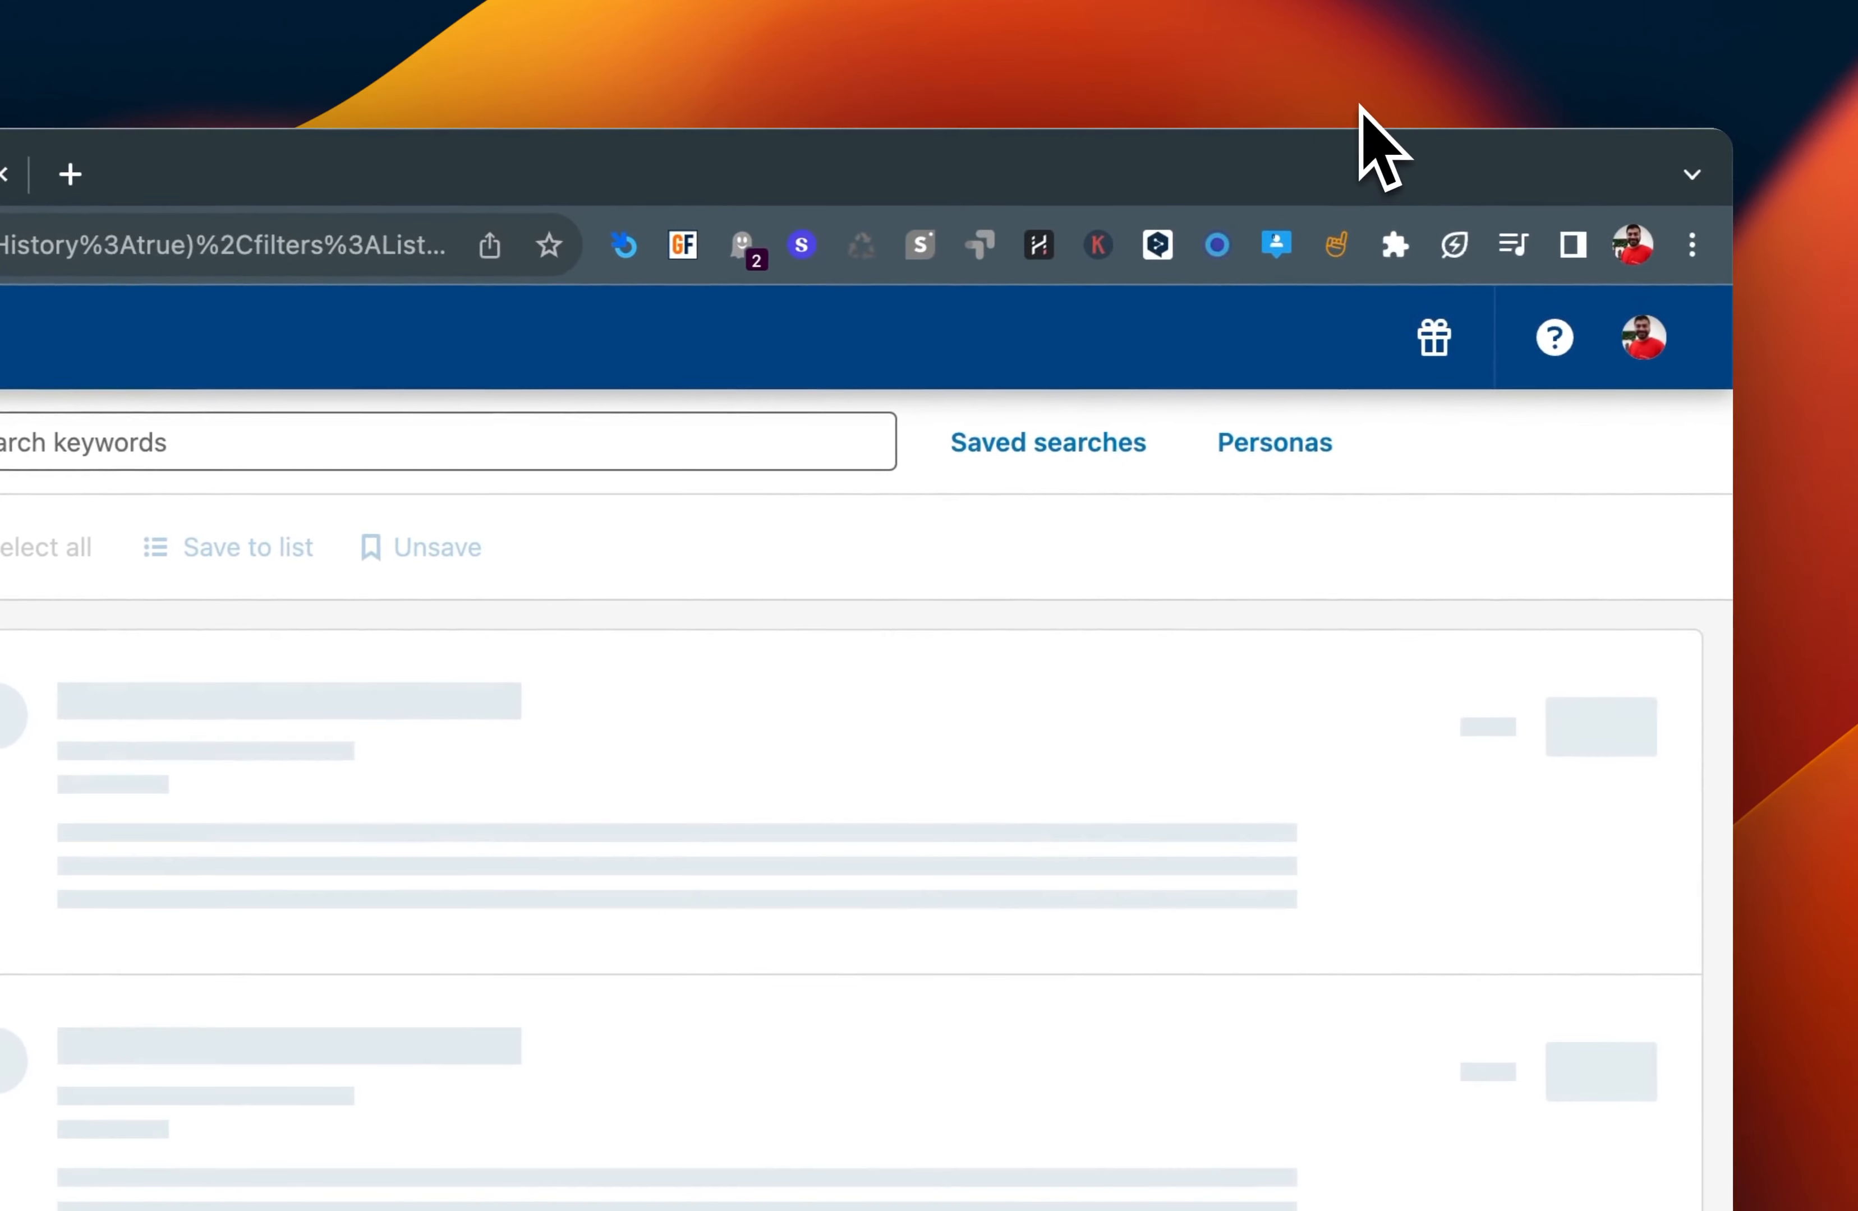
Open the system's Focus options and turn on Do Not Disturb.
left_click(1358, 111)
left_click(1525, 306)
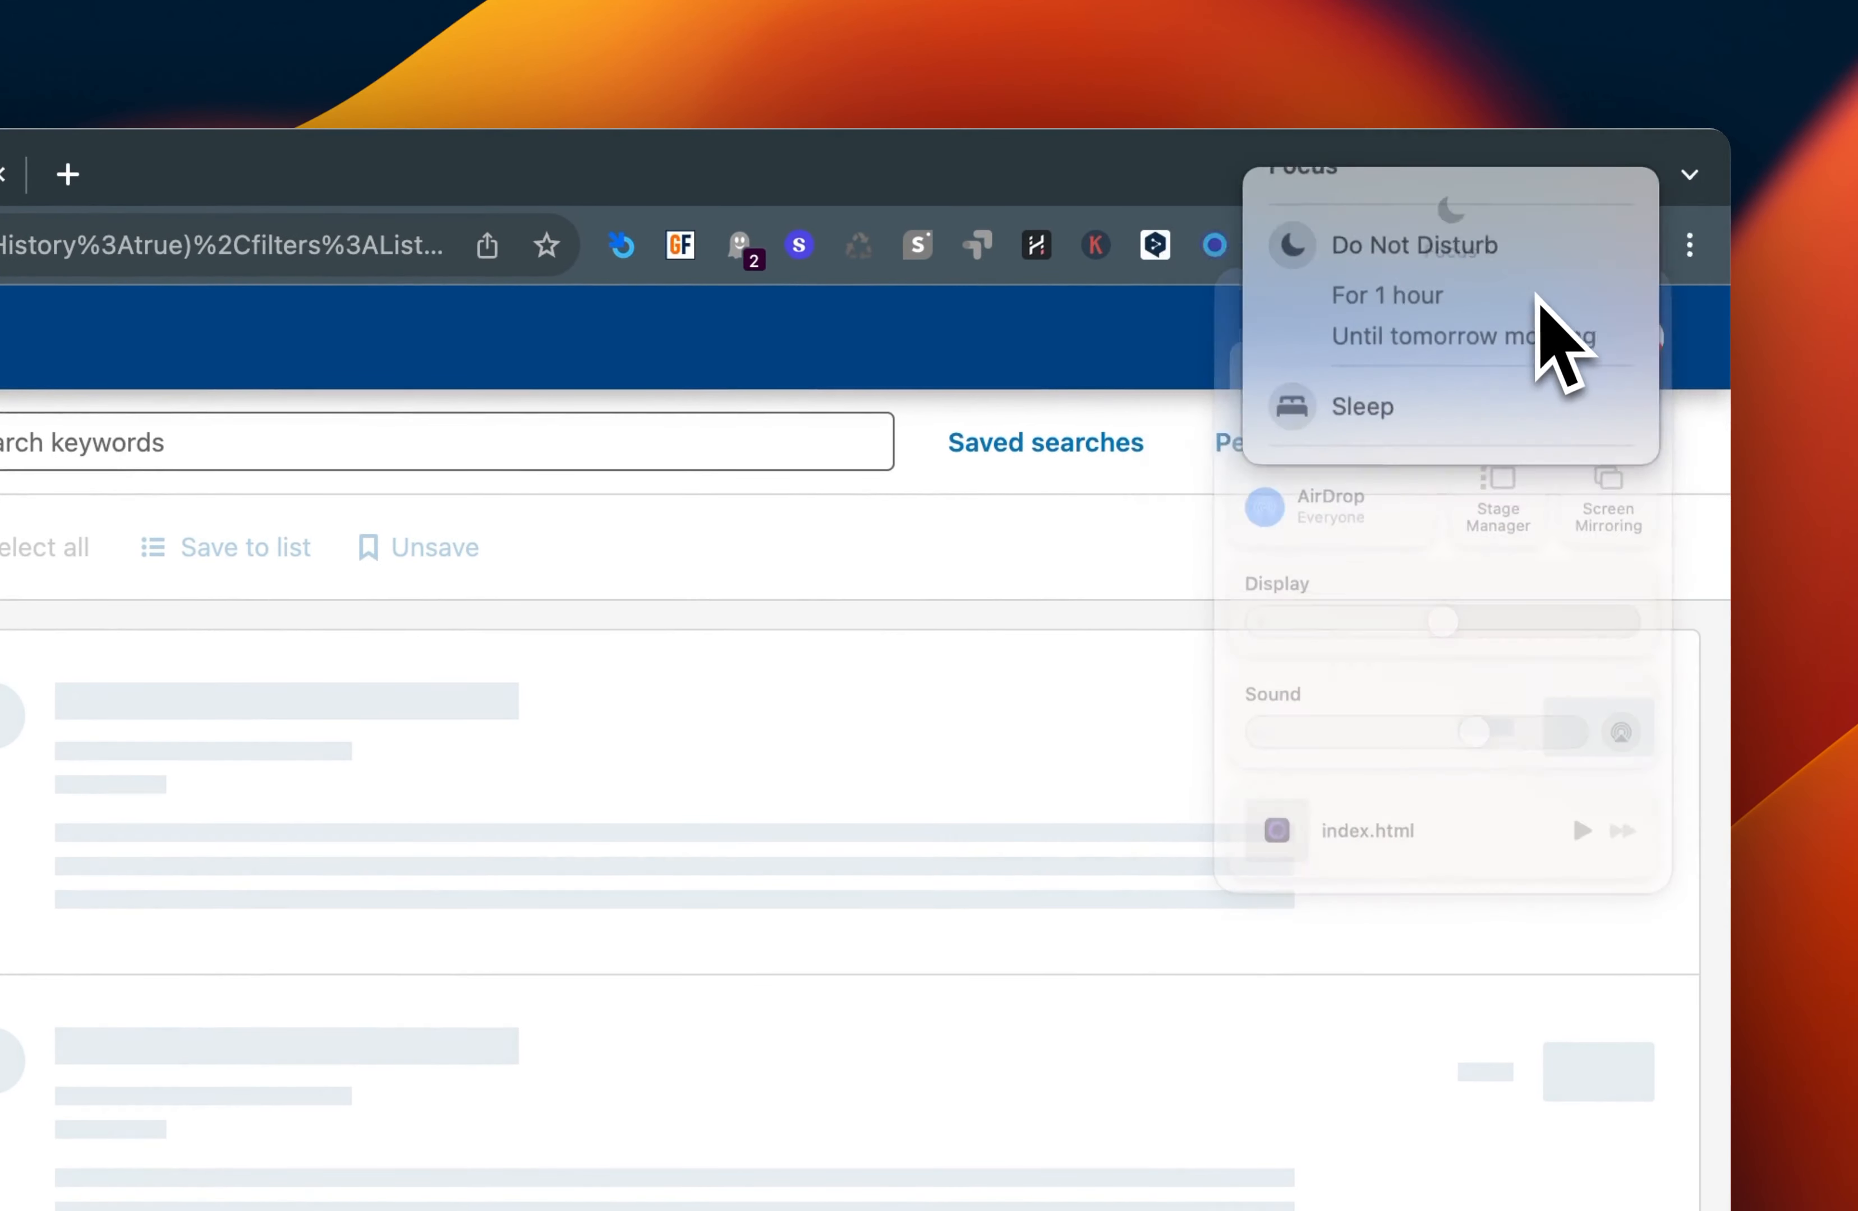
left_click(1197, 260)
left_click(964, 370)
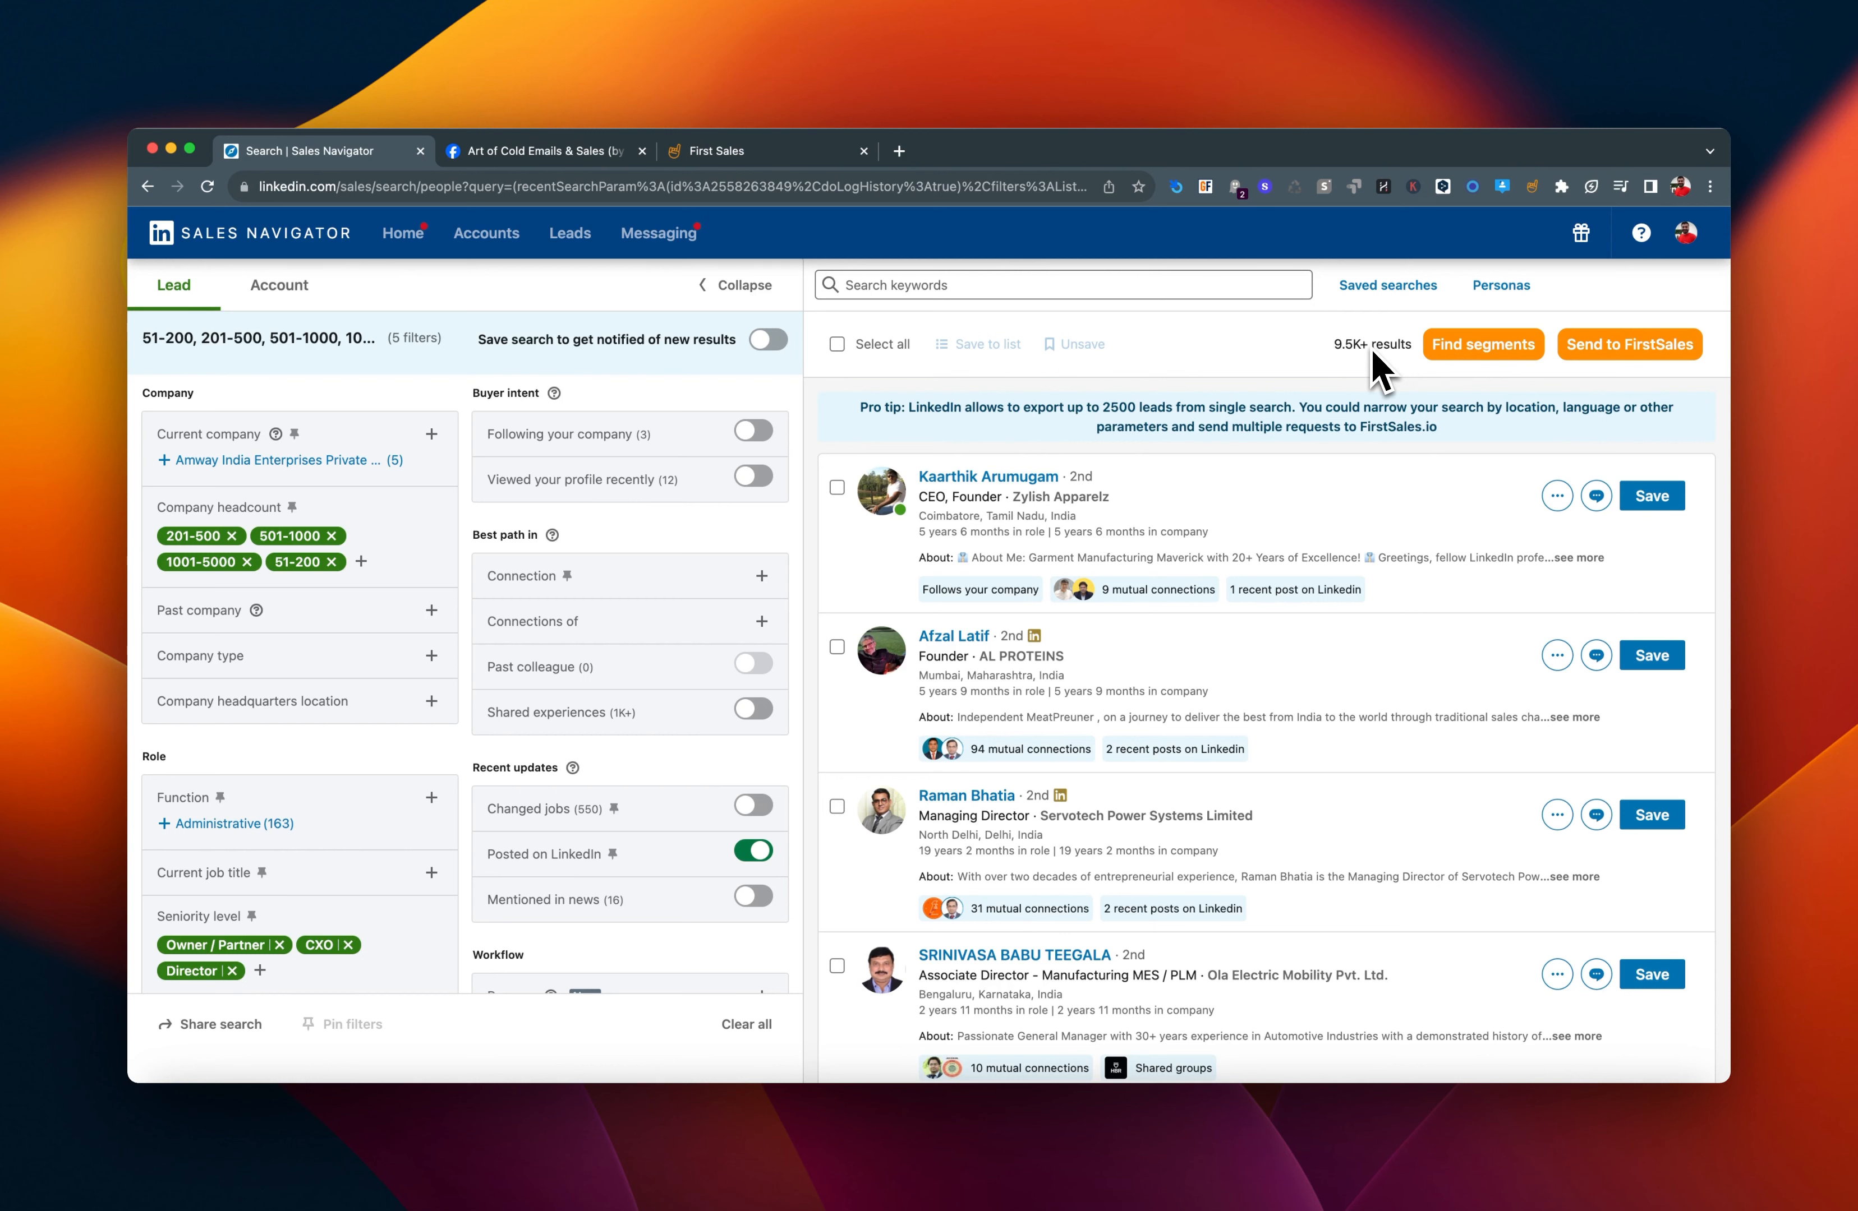
Review the applied filters, open segmentation for the search results and enter "manufacturing" as the job title.
scroll(539, 655, "down", 10)
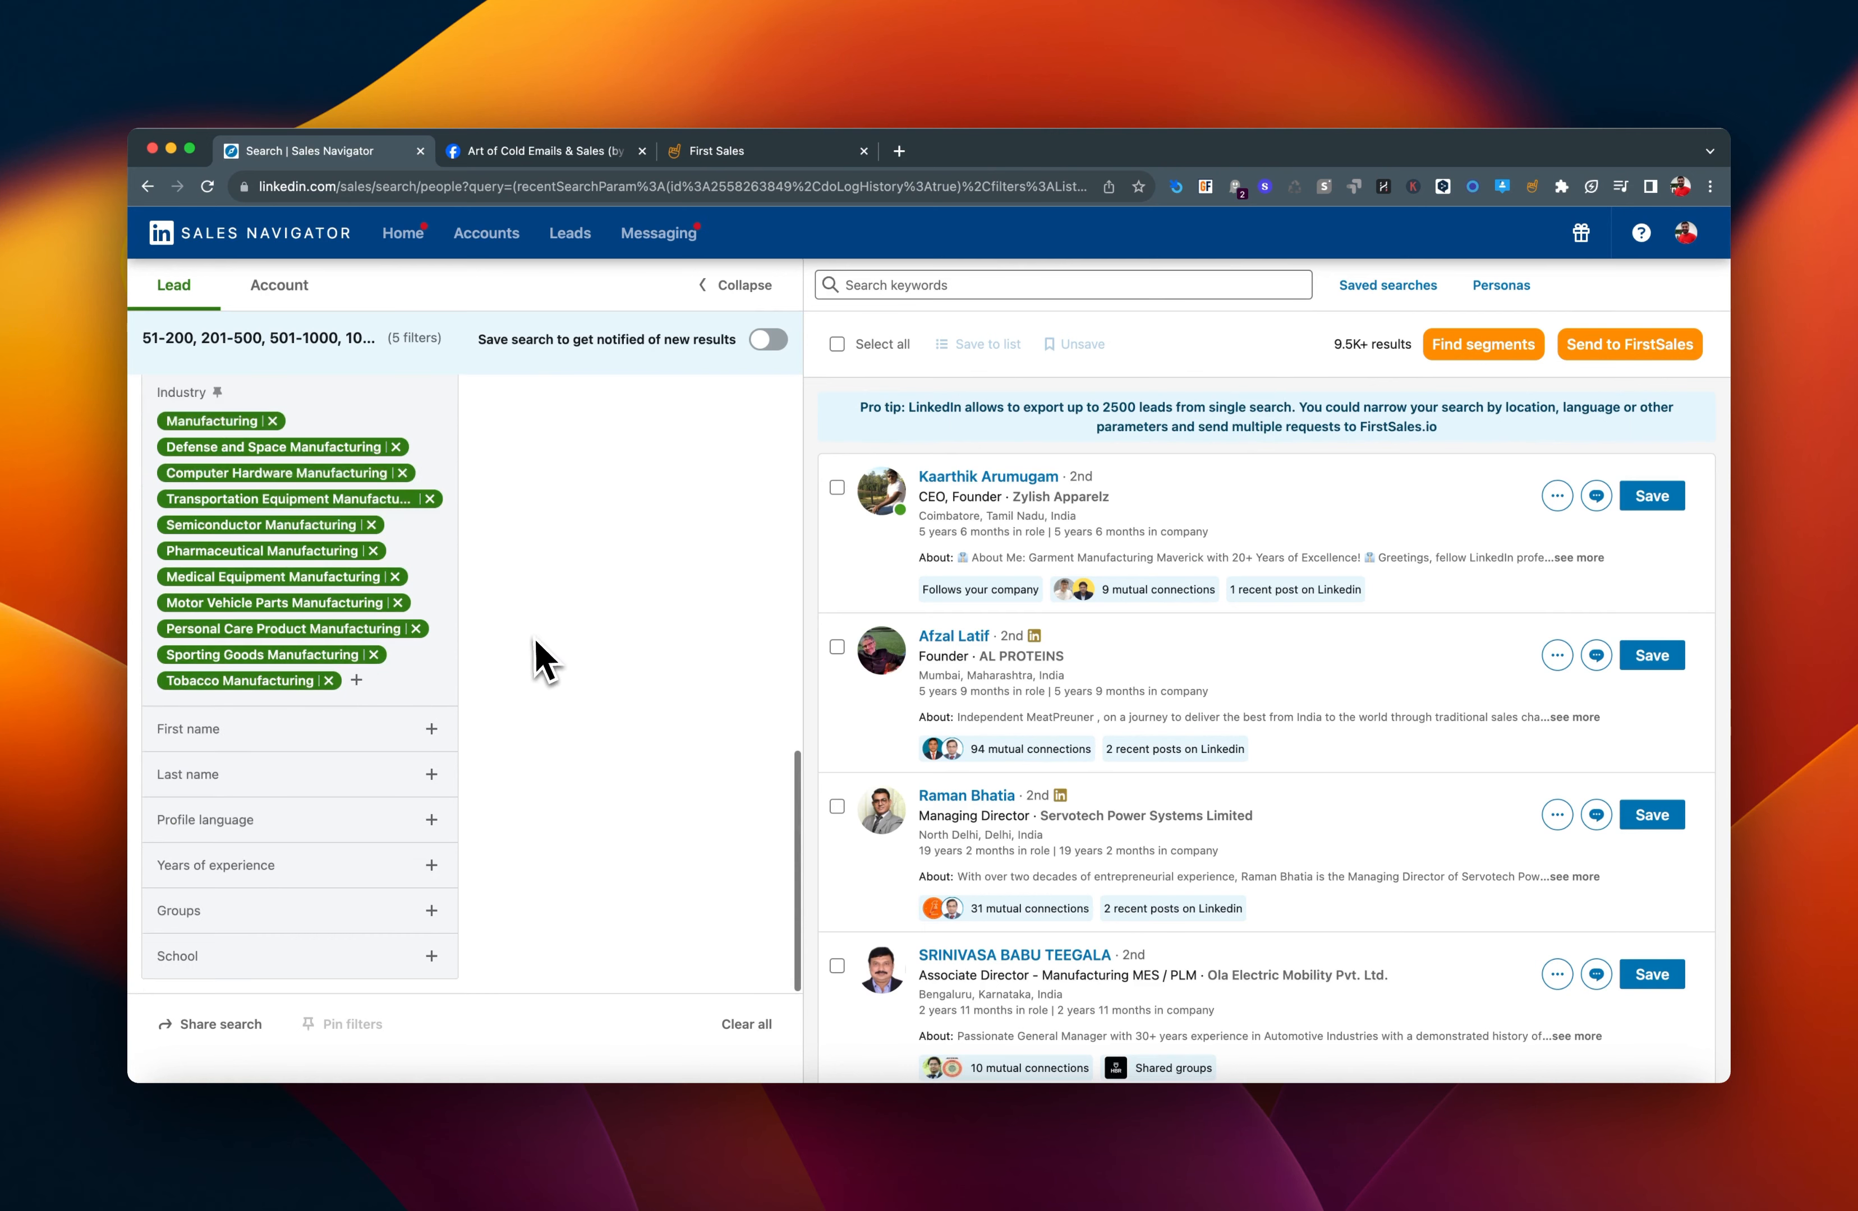
scroll(534, 639, "up", 10)
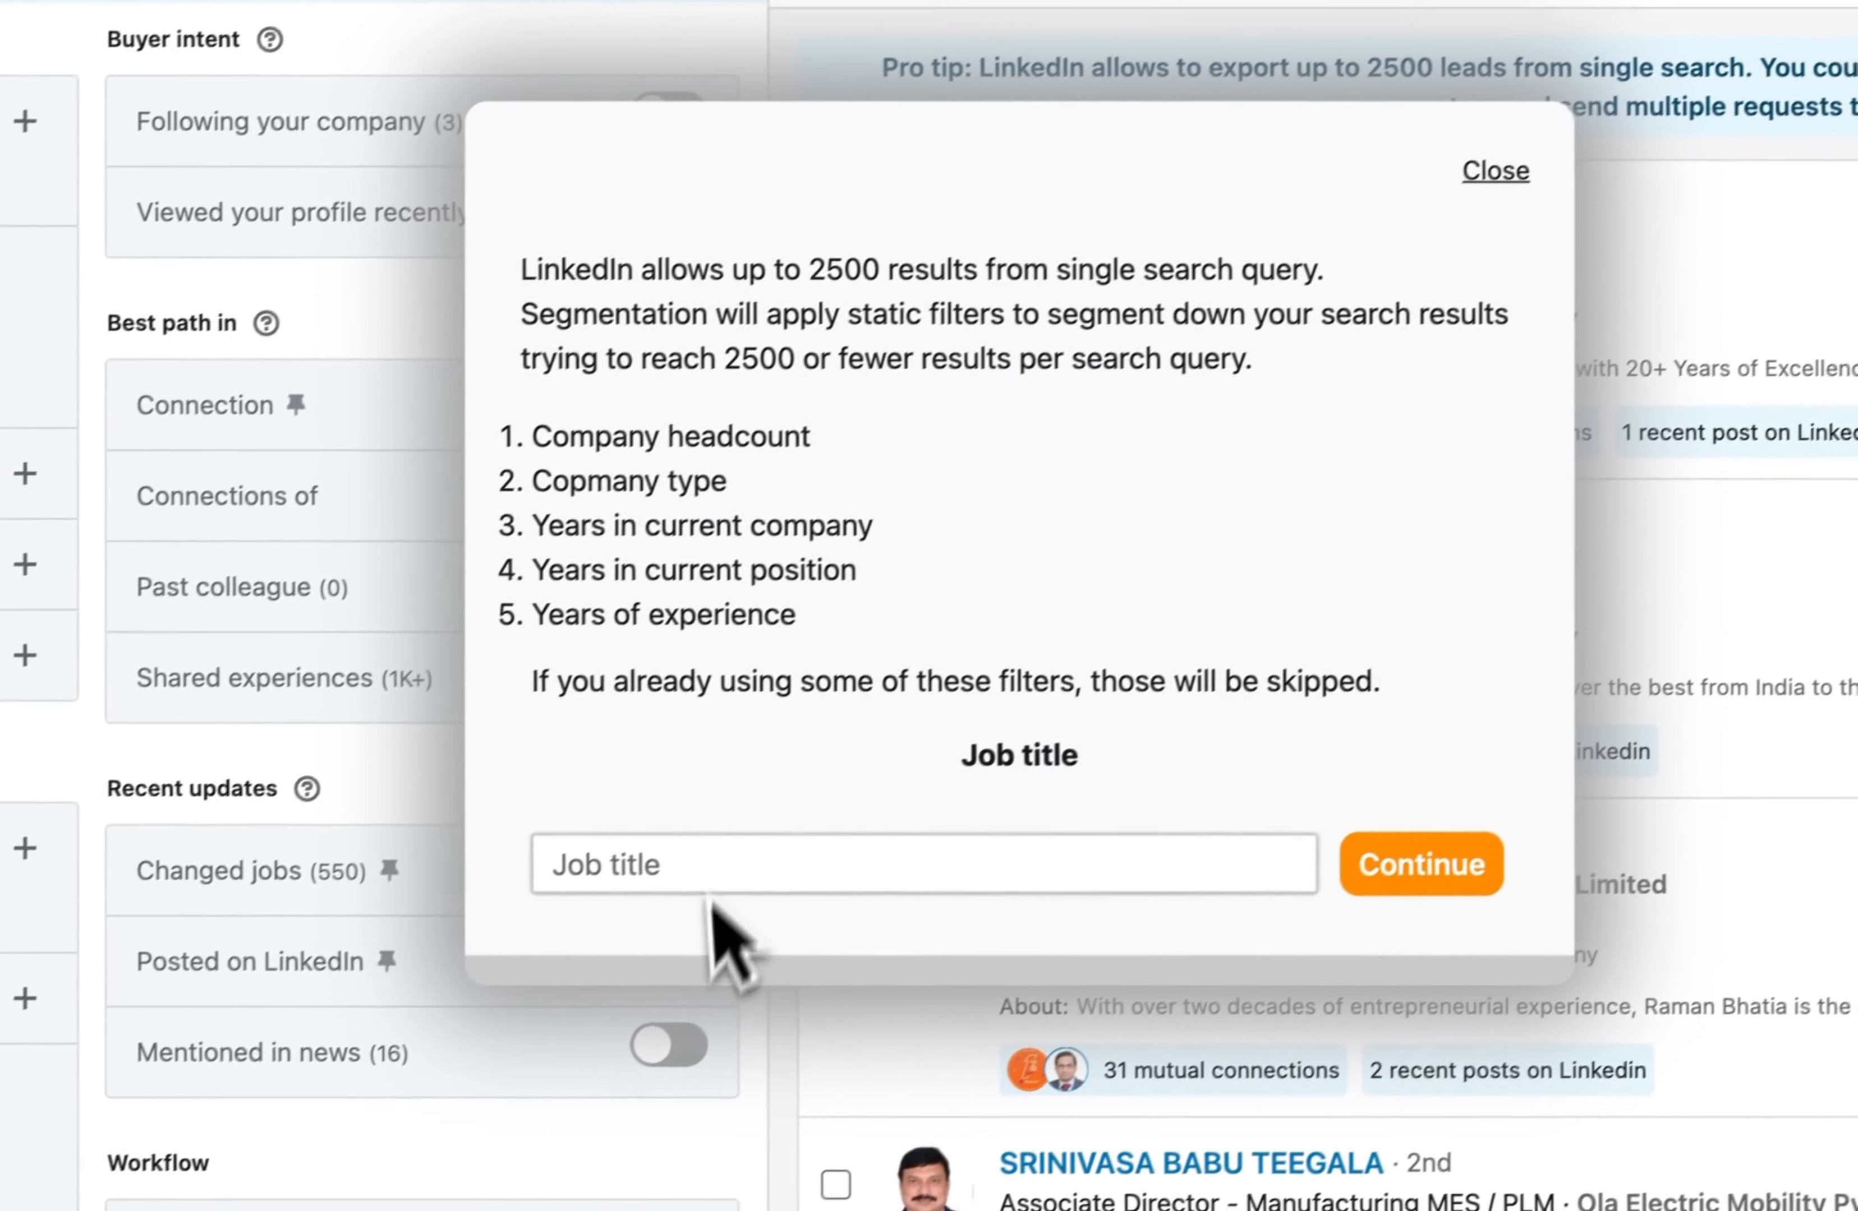
left_click(728, 857)
type("manufacturing")
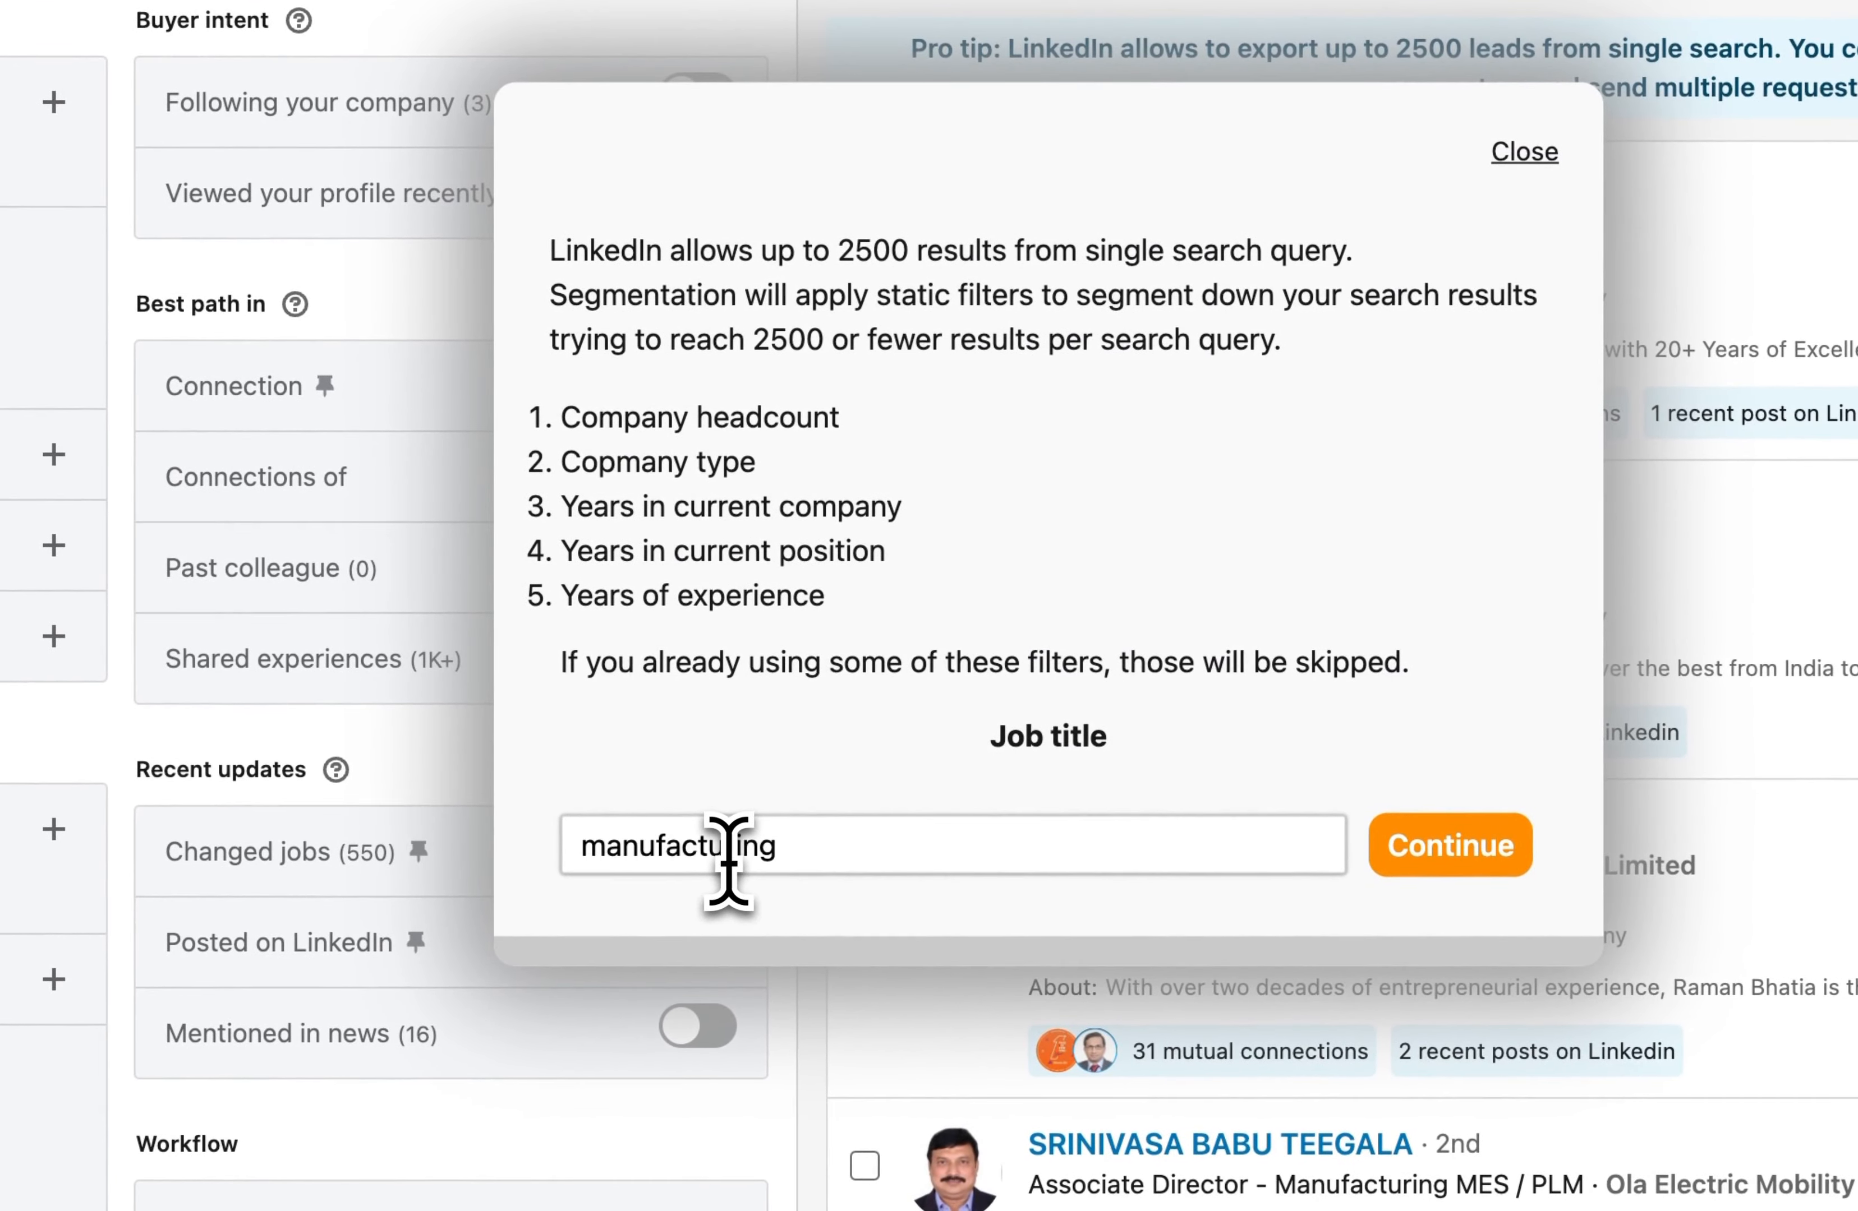
Replace the segmentation job title with "51-5000 | Decision Makers | India | Manufacturing (All)".
double_click(641, 859)
type("51-")
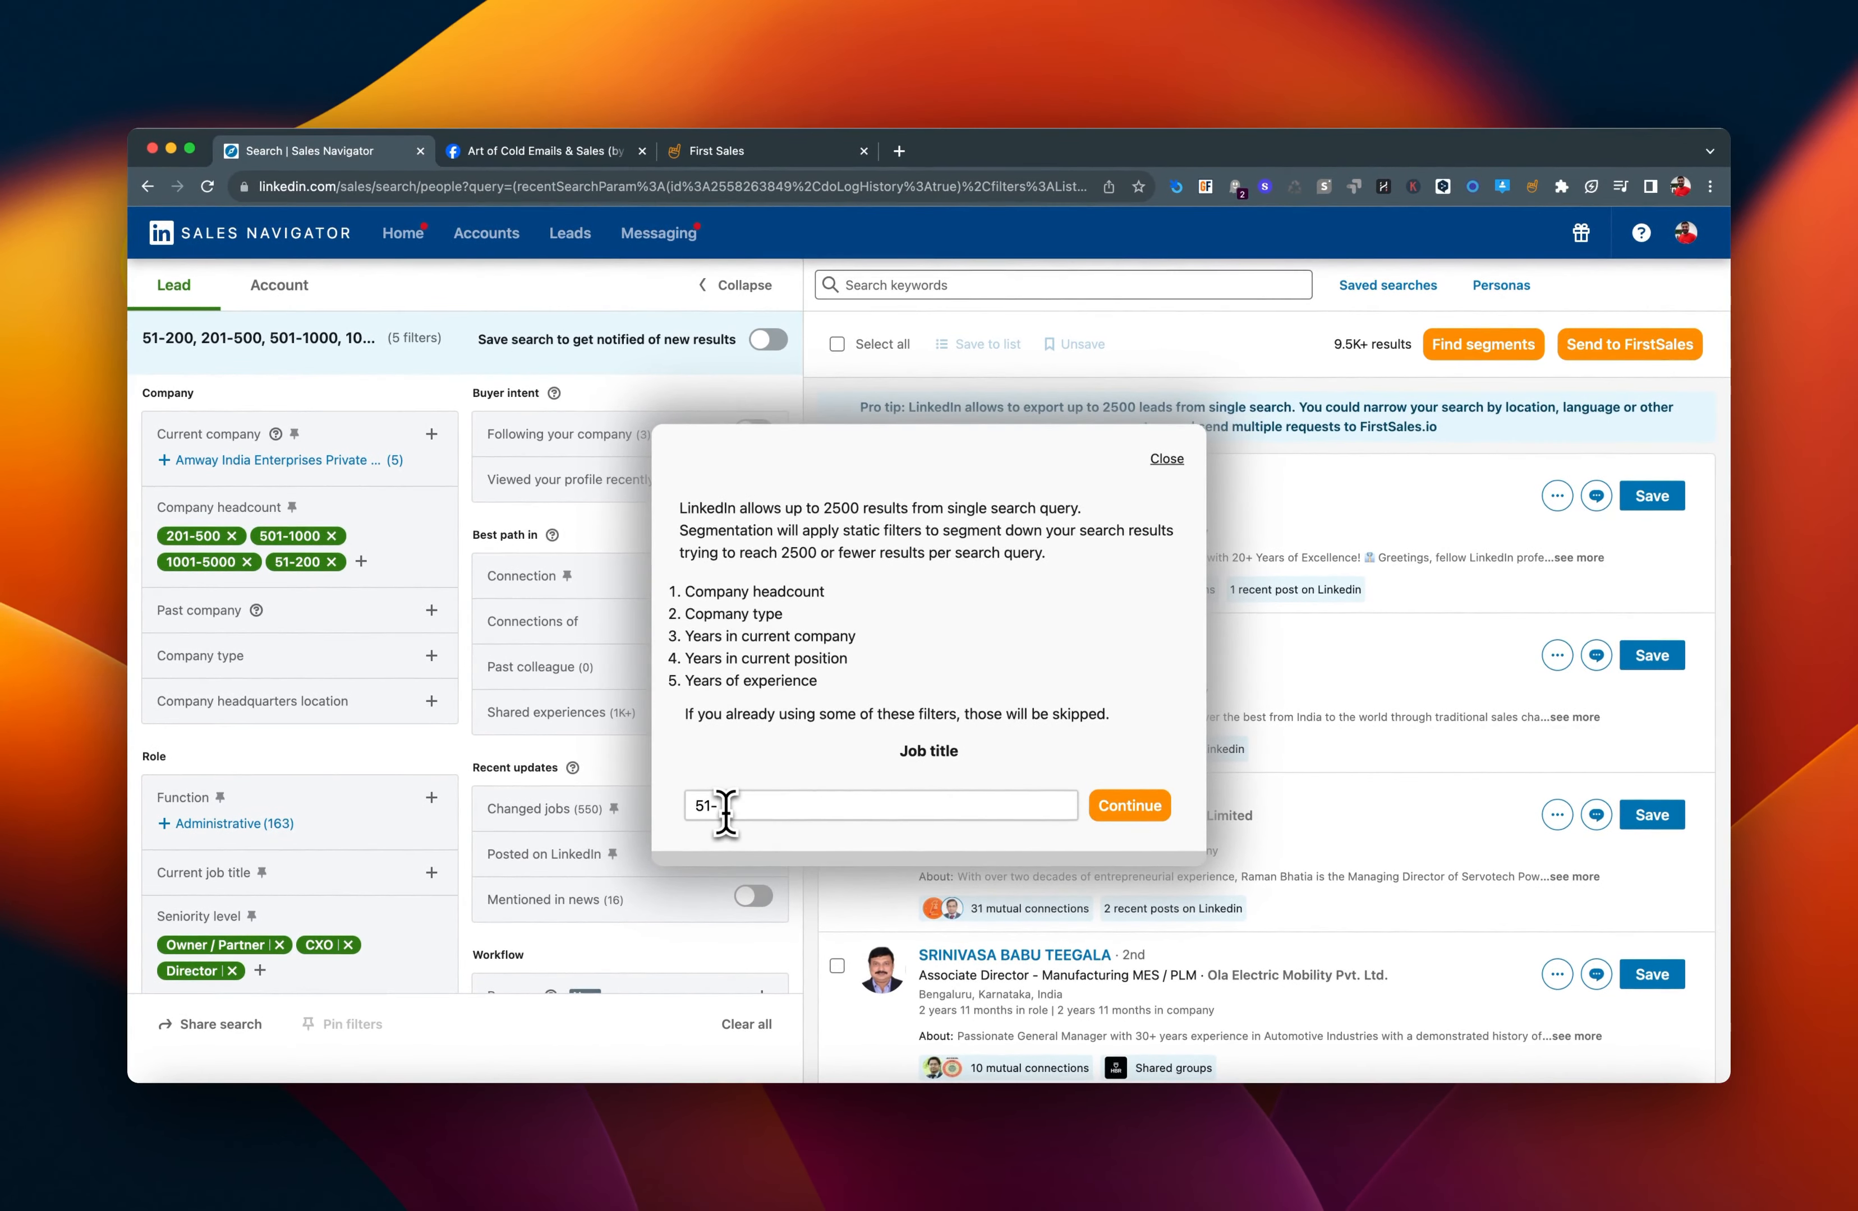
type("5000 | Decision Makers |")
scroll(369, 795, "down", 7)
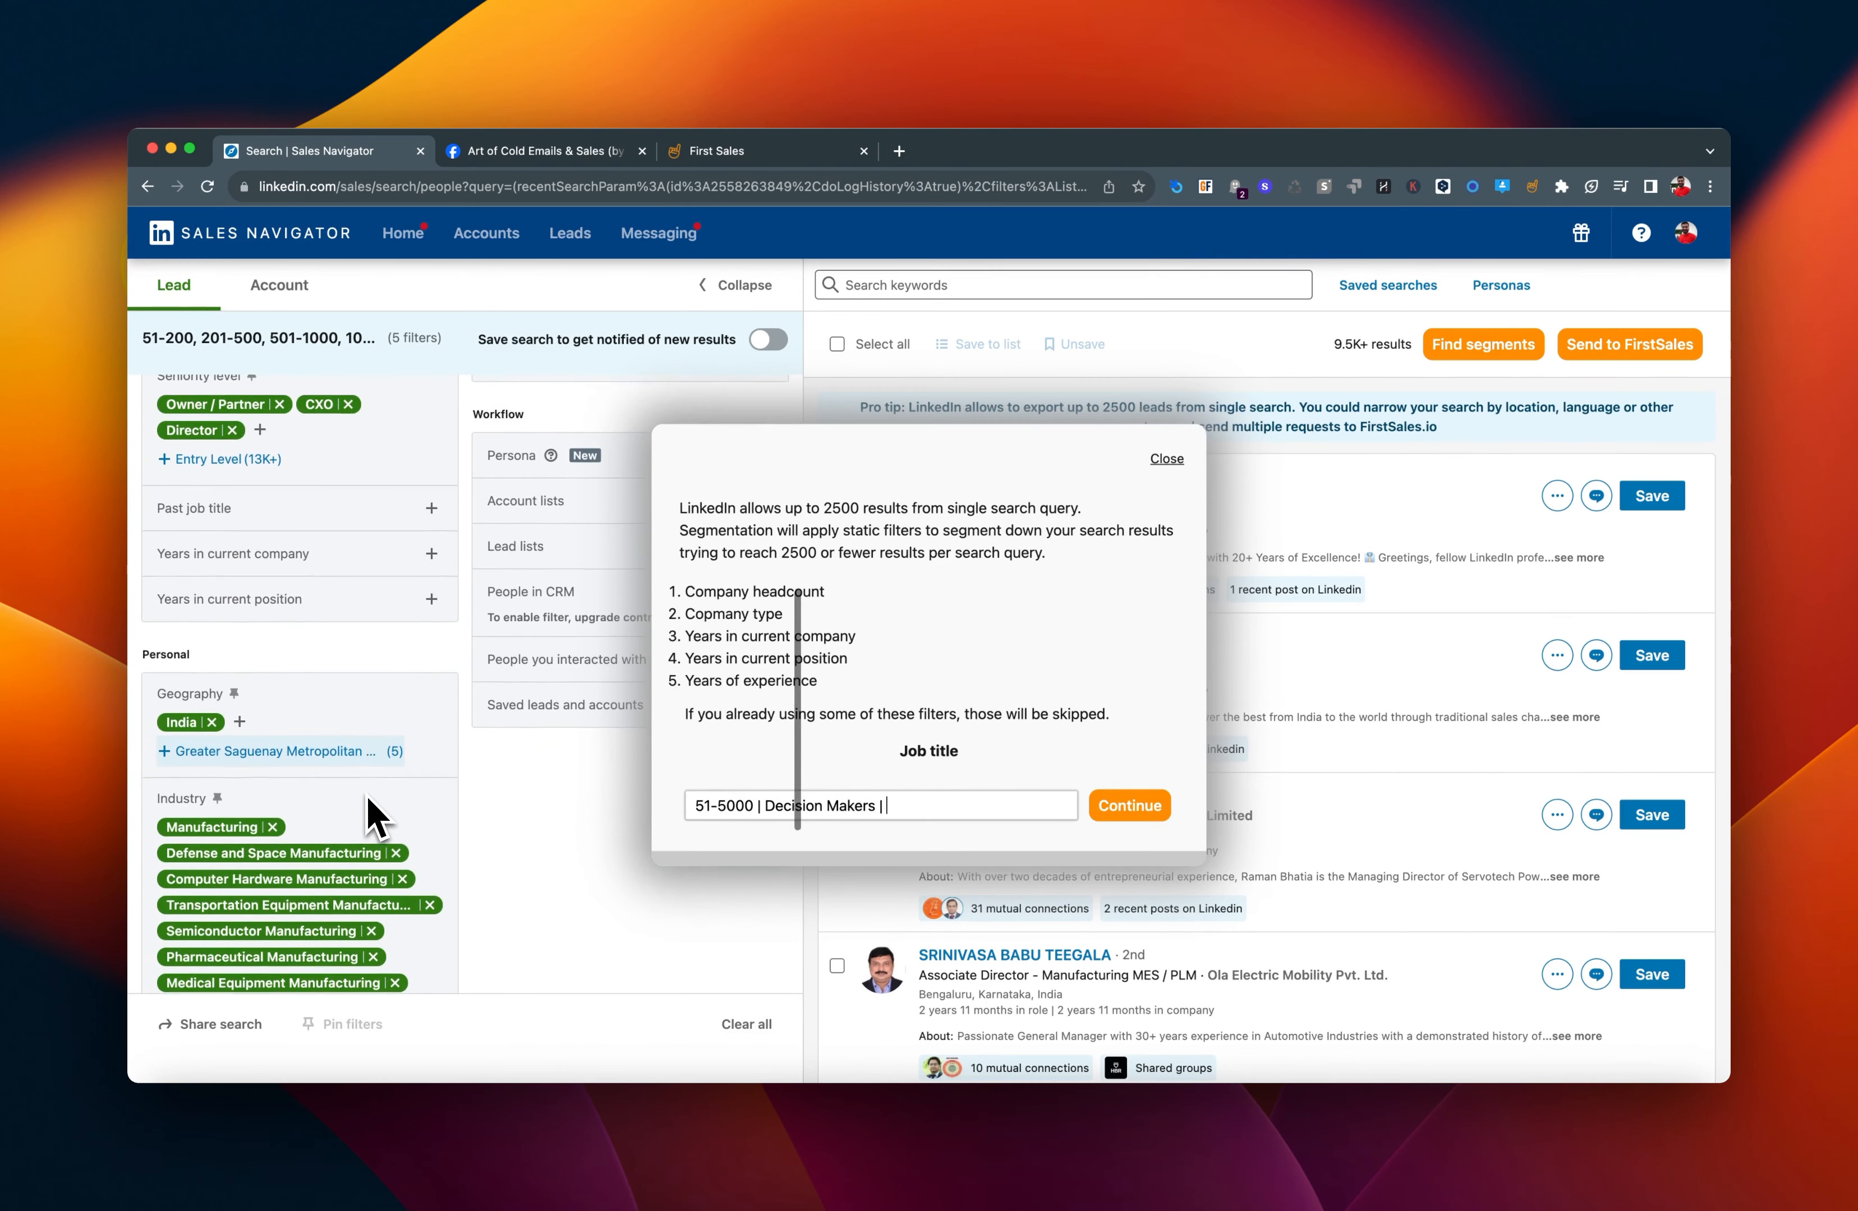
type("India | ")
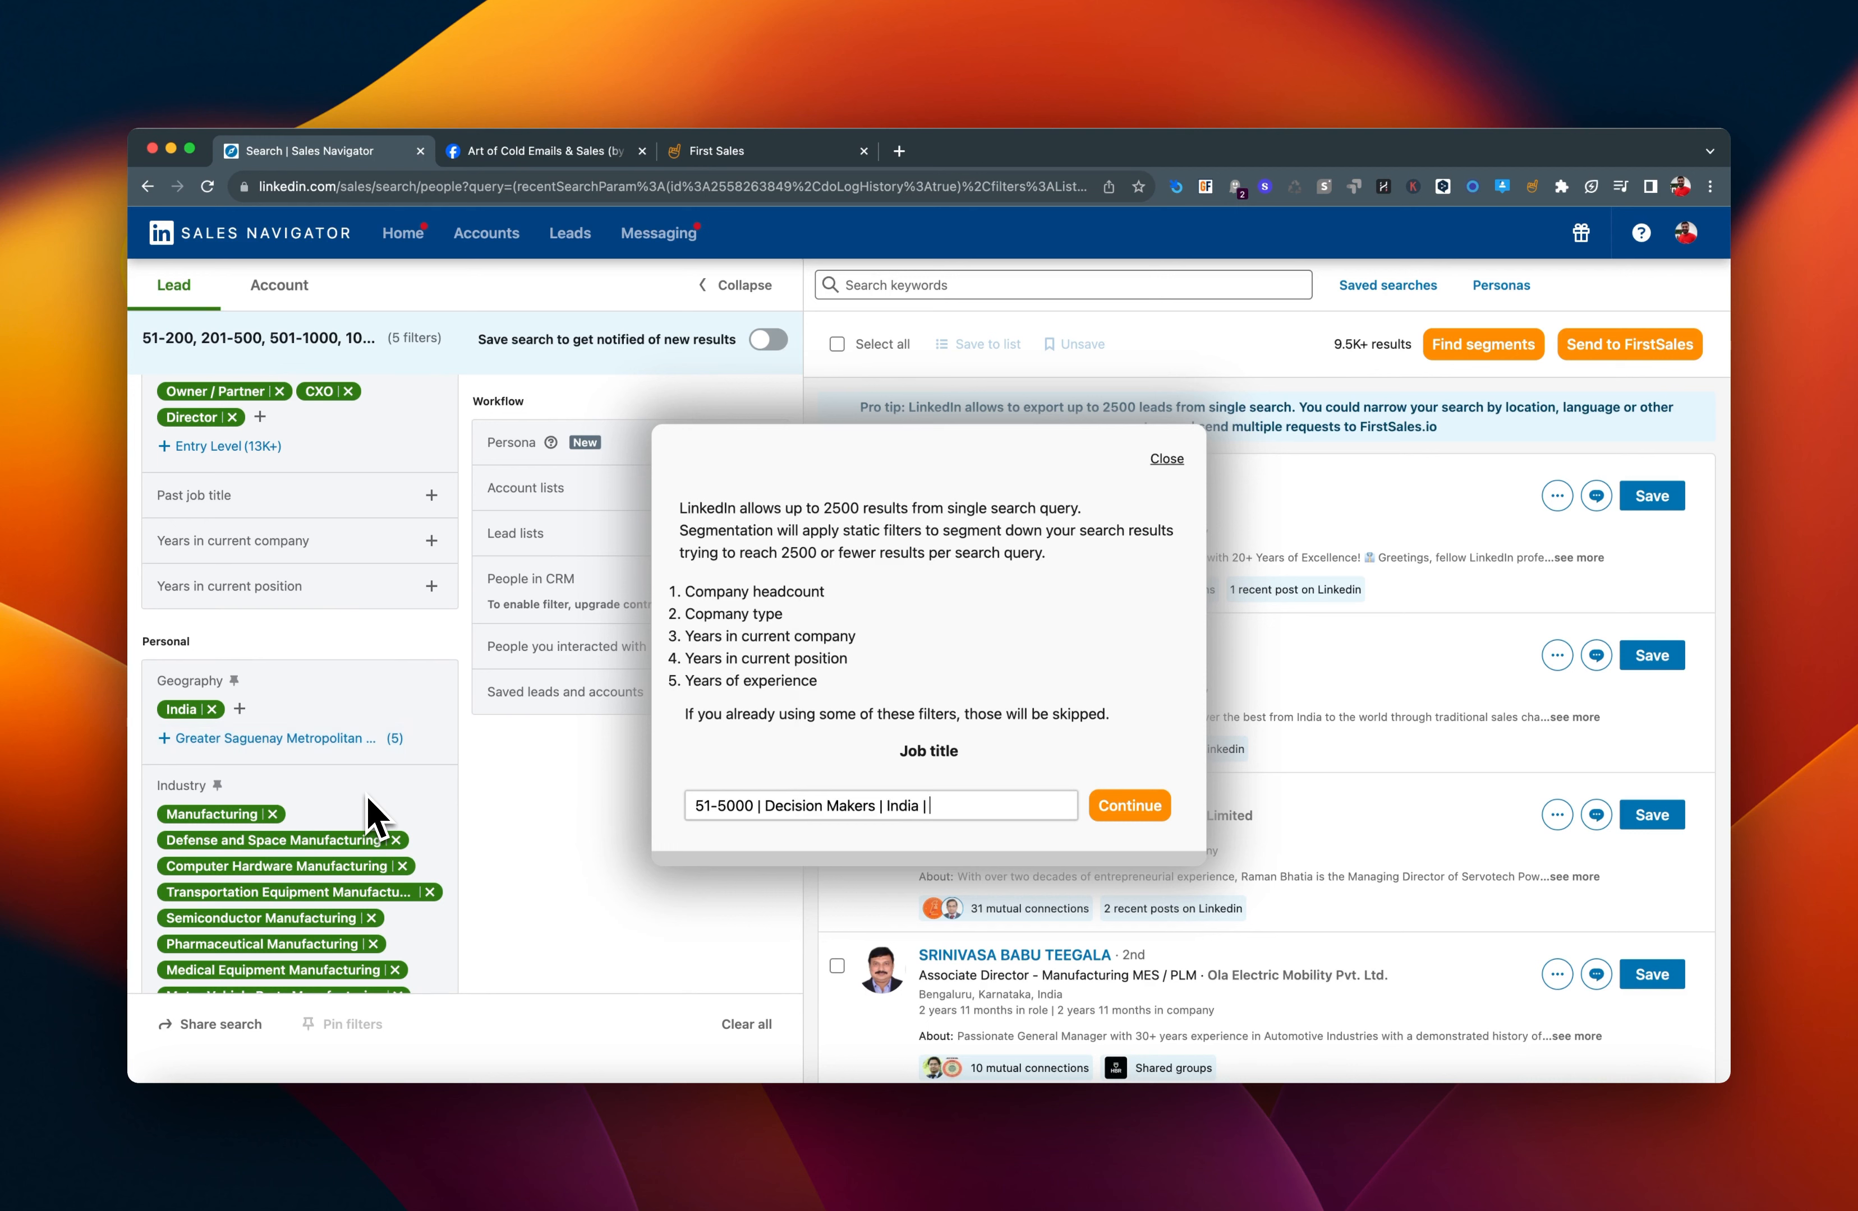
type("Manufacturing (All)")
Submit the job title and start the segmentation of the search results.
key("super+a")
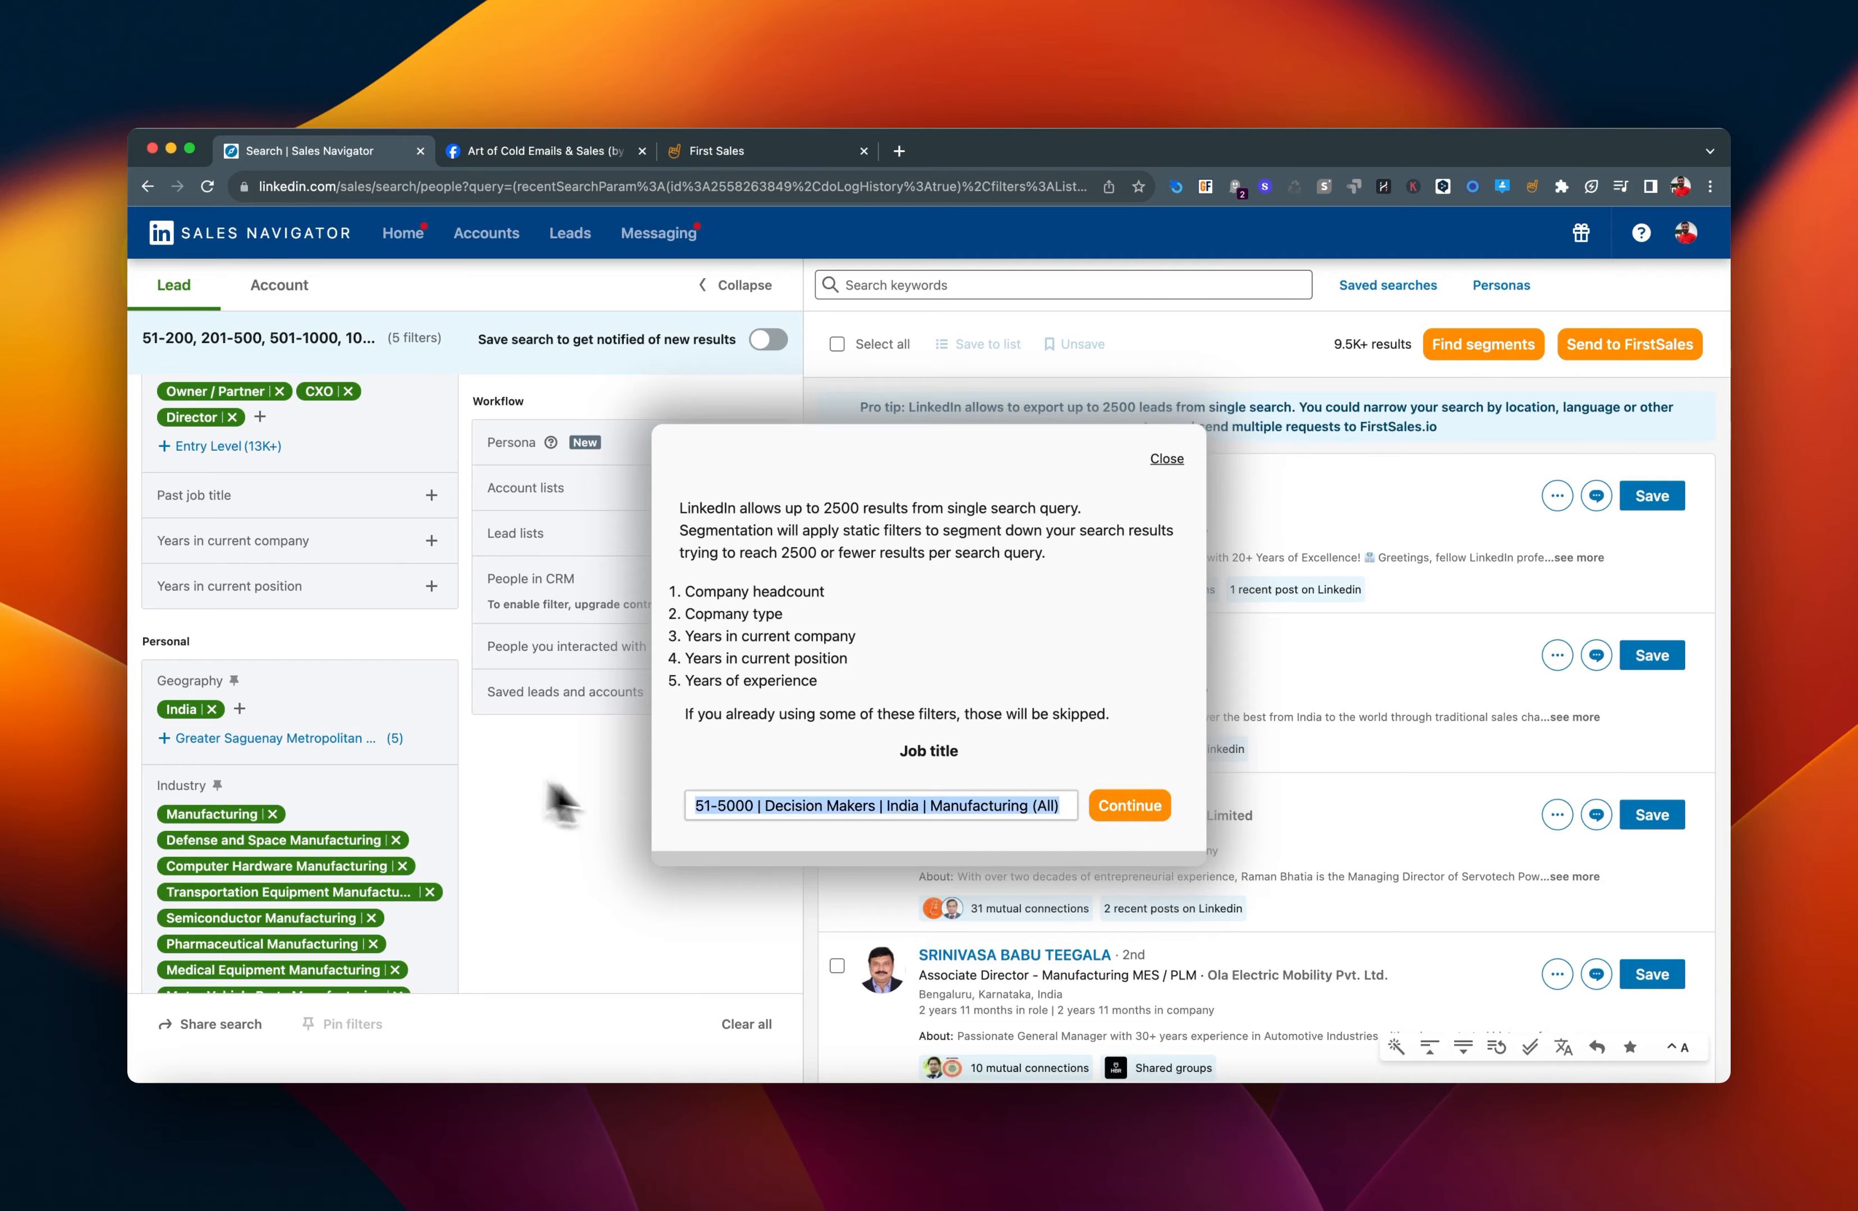
left_click(1101, 811)
left_click(908, 913)
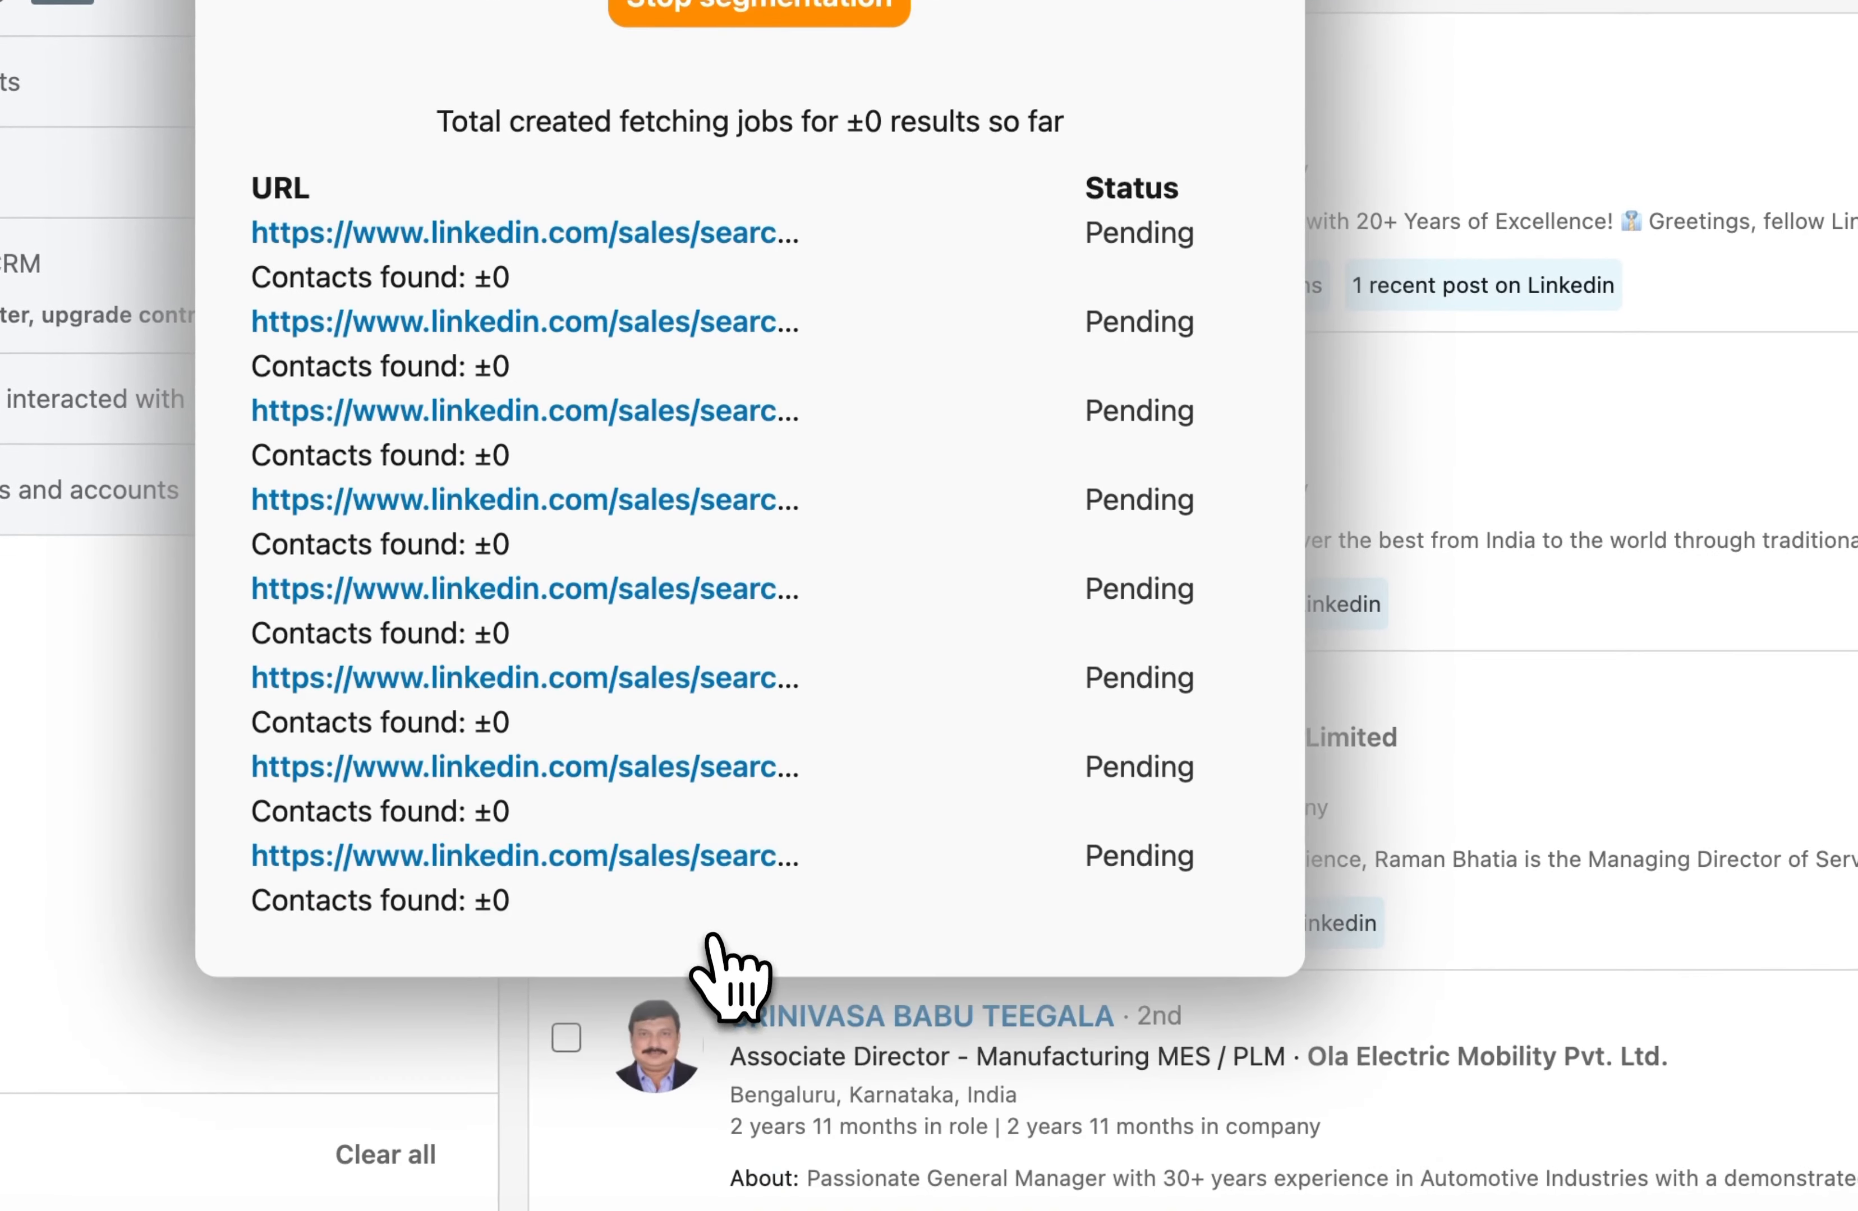